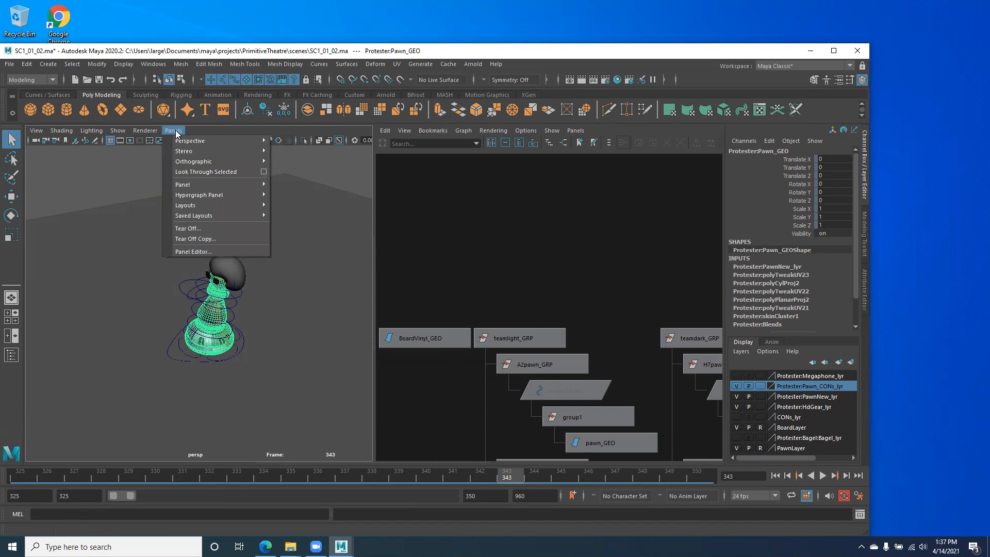
Step: Change the view layout to Three Panes Split Top
mouse_move(184, 188)
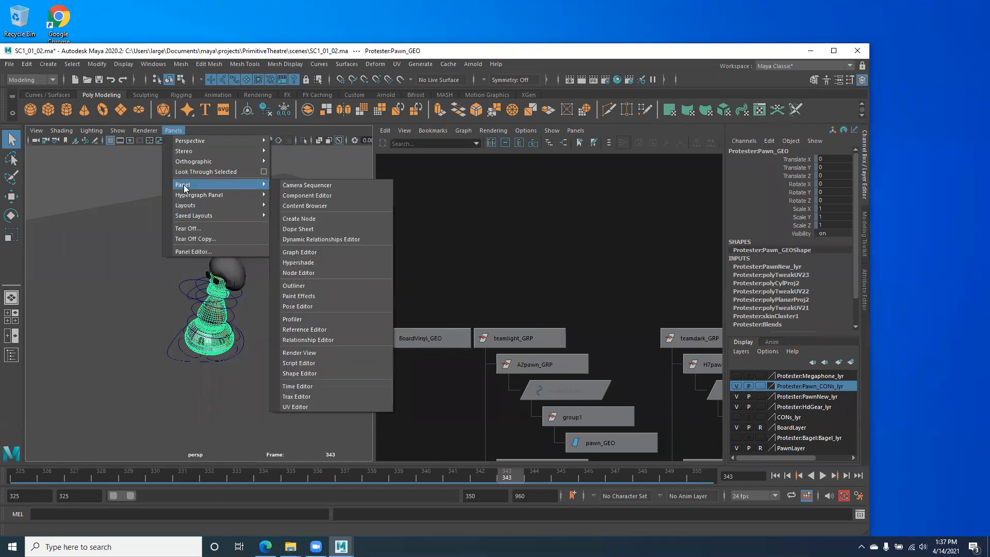
mouse_move(192, 208)
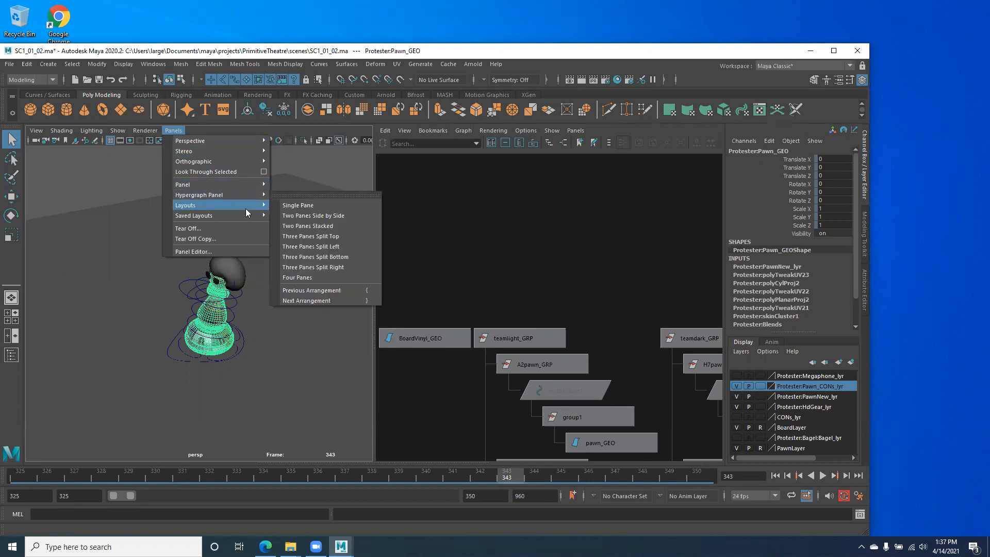
click(332, 240)
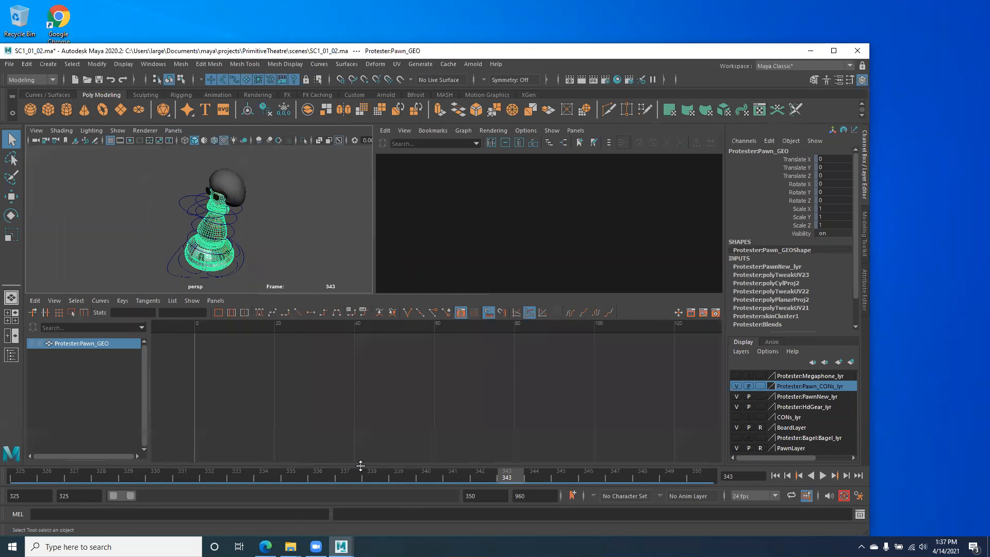
Step: Show the Graph Editor in the lower pane with the frame 325–350 range in view, and play back the pawn's animation
alt+right_drag(365, 439, 298, 410)
alt+middle_drag(385, 405, 233, 396)
alt+middle_drag(331, 396, 245, 392)
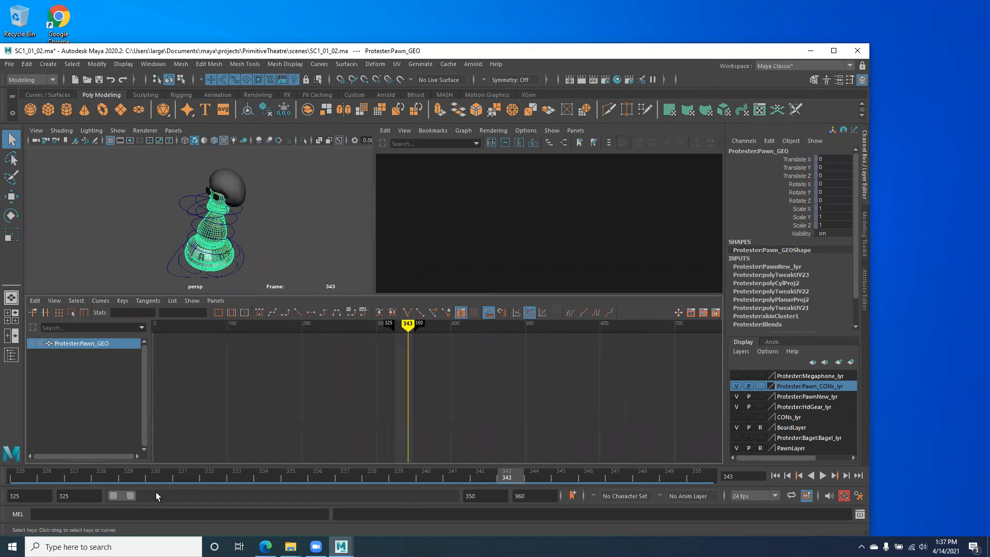
click(214, 301)
mouse_move(246, 356)
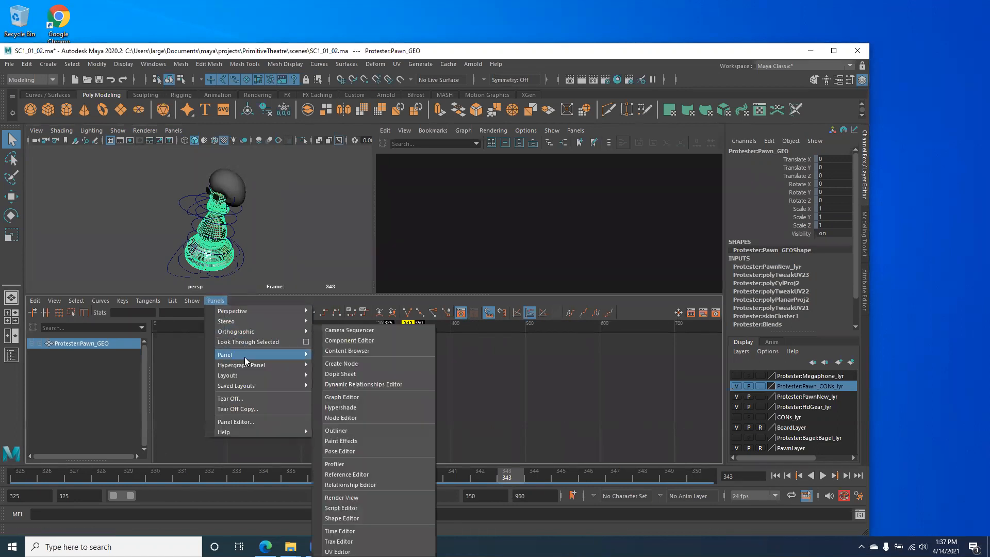
click(343, 397)
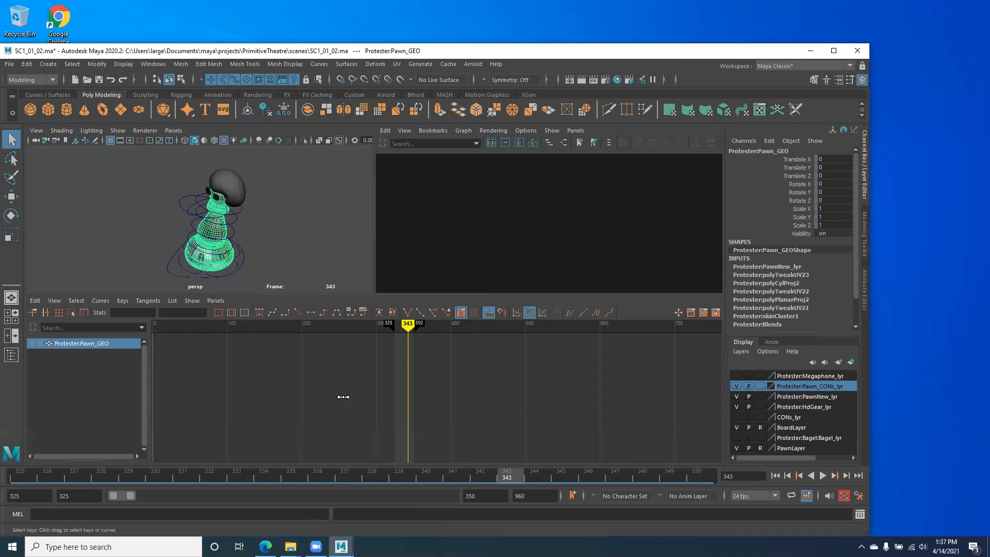
alt+right_drag(321, 390, 410, 462)
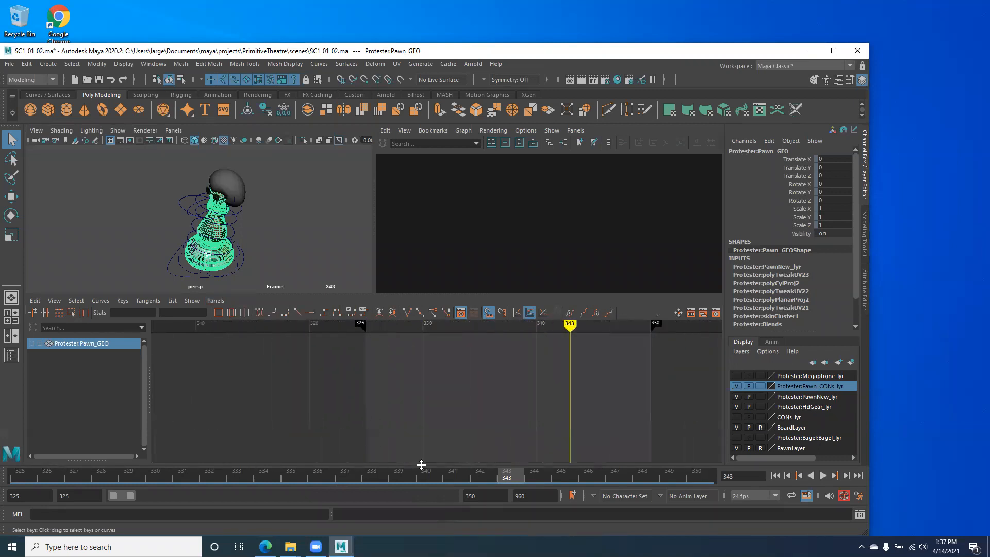
key(alt+v)
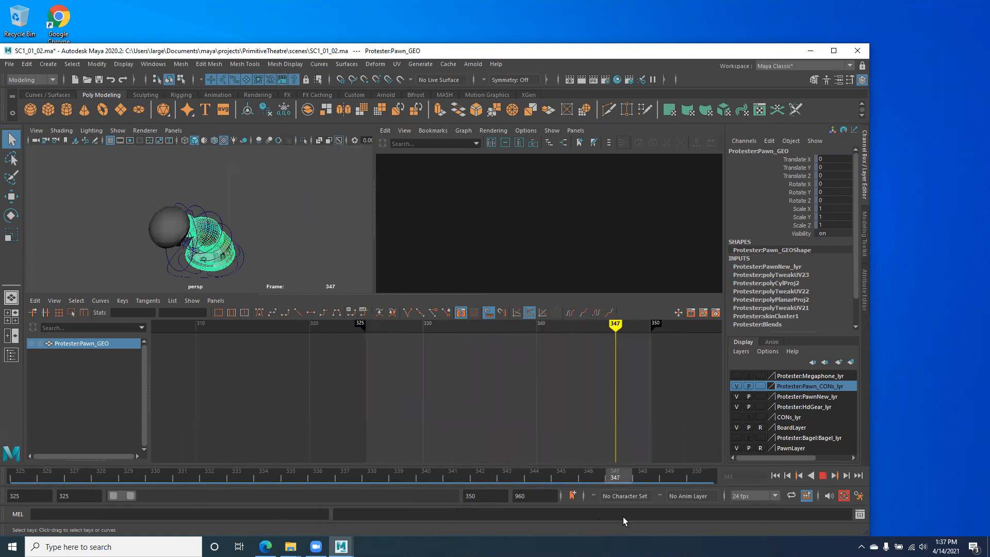
key(alt+v)
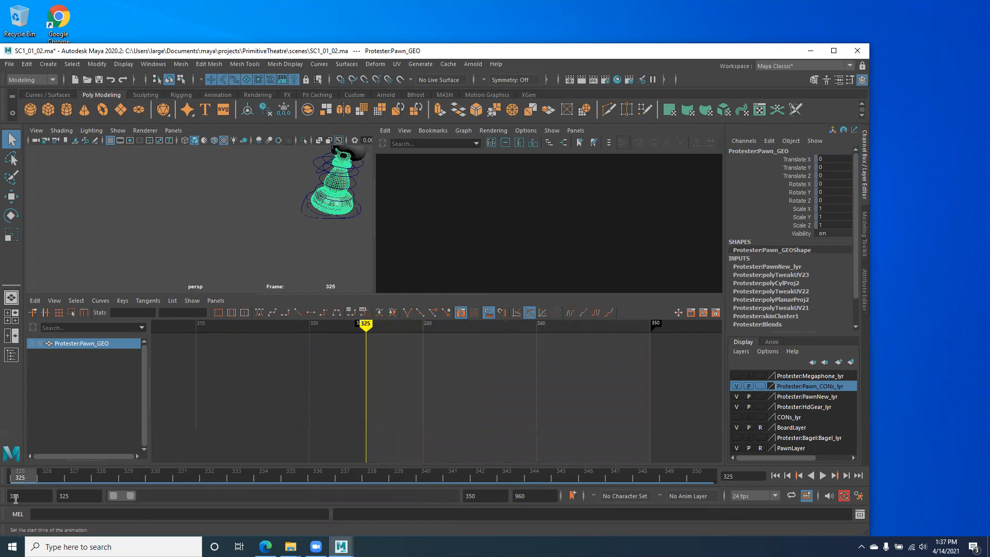
Step: Select the protester pawn's neck and chest controls in the perspective view at frame 325
scroll(258, 239, down, 3)
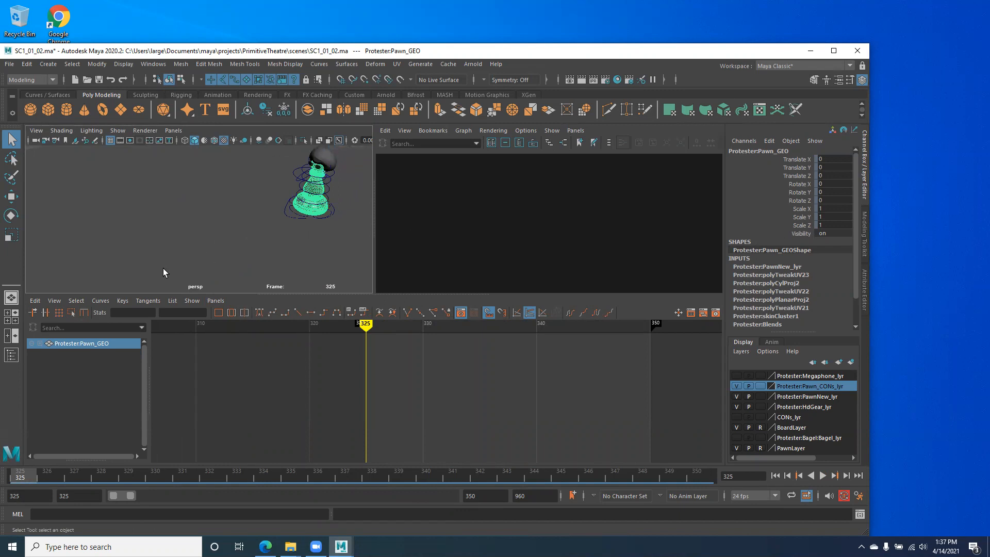
alt+drag(208, 230, 196, 198)
click(252, 183)
drag(295, 201, 296, 202)
alt+drag(241, 213, 223, 237)
alt+middle_drag(222, 237, 208, 241)
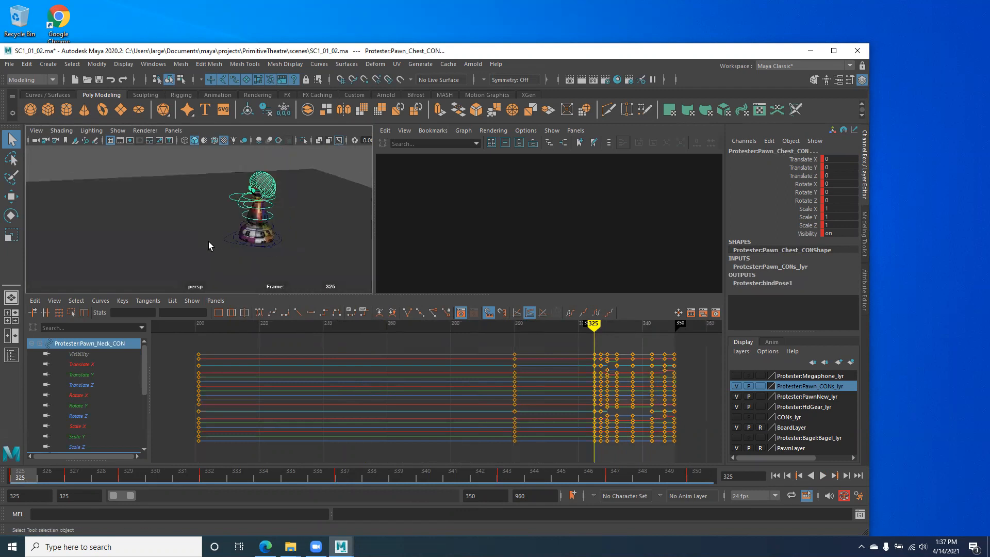
Step: Hide all object types in the perspective view, and show only polygons, NURBS curves and cameras
click(117, 131)
click(118, 135)
click(117, 130)
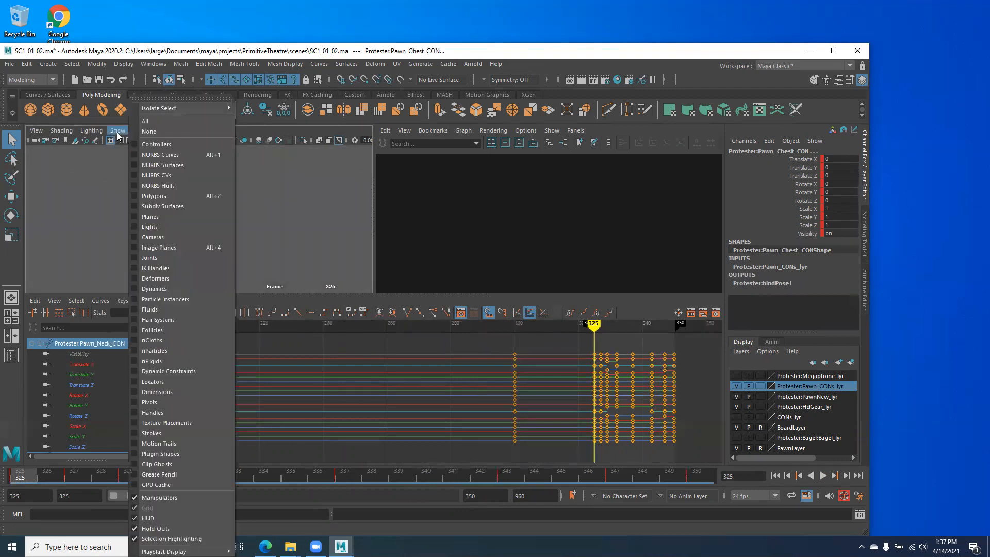
click(146, 133)
click(114, 132)
click(138, 196)
click(118, 133)
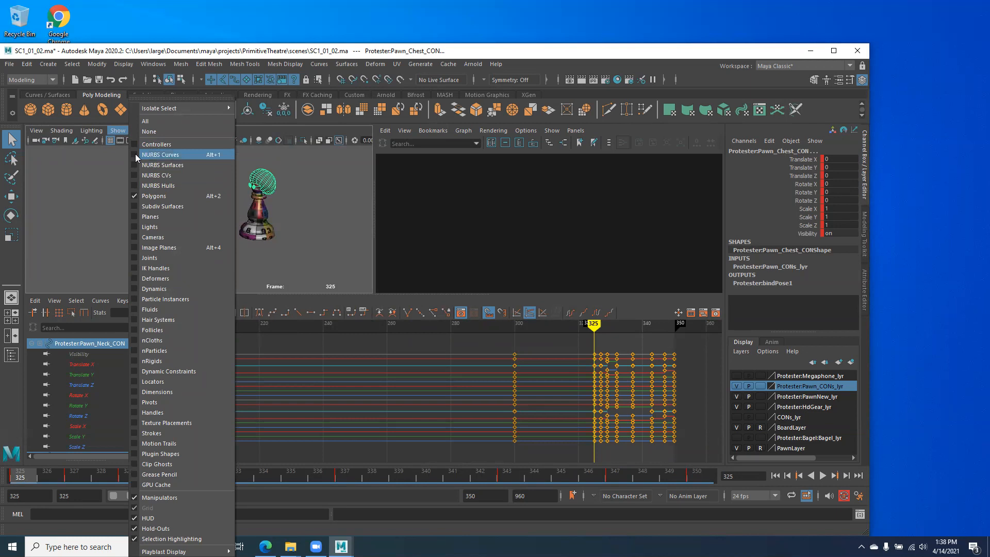
click(135, 154)
click(117, 131)
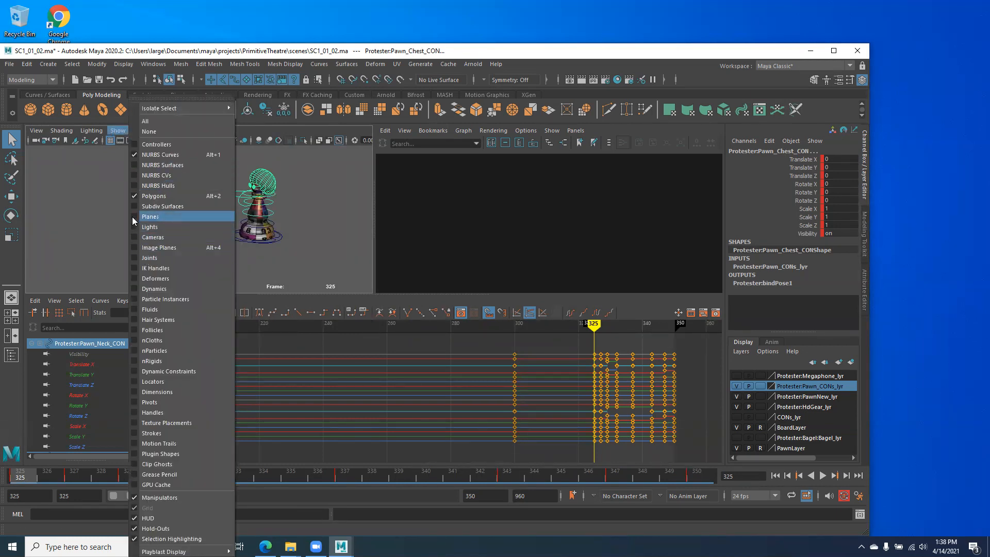
click(133, 236)
Step: Select the CAM1_02 camera in the perspective view and examine its placement relative to the pawn
mouse_move(131, 235)
alt+mouse_down()
mouse_move(127, 243)
mouse_move(142, 239)
alt+mouse_up()
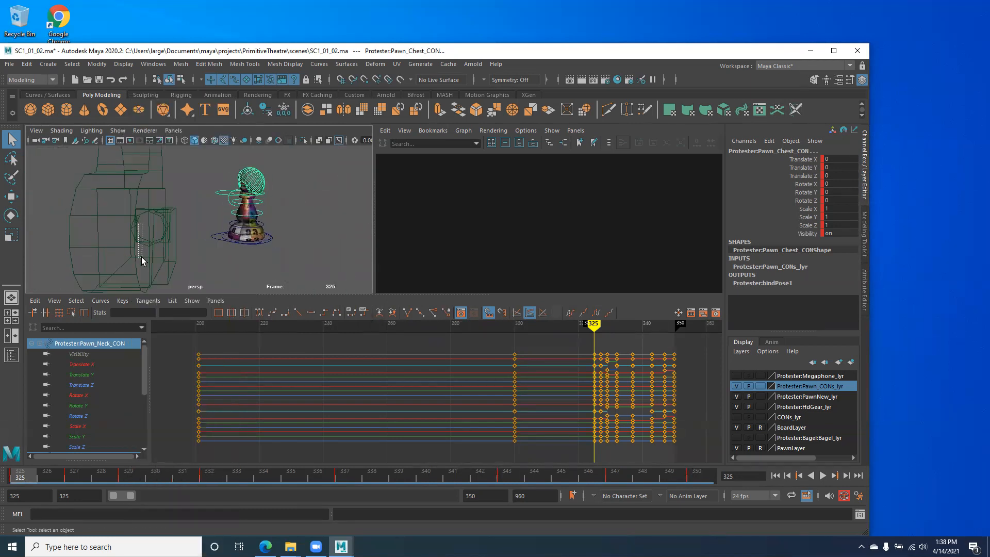
click(142, 256)
alt+right_drag(152, 243, 88, 214)
alt+middle_drag(88, 214, 135, 210)
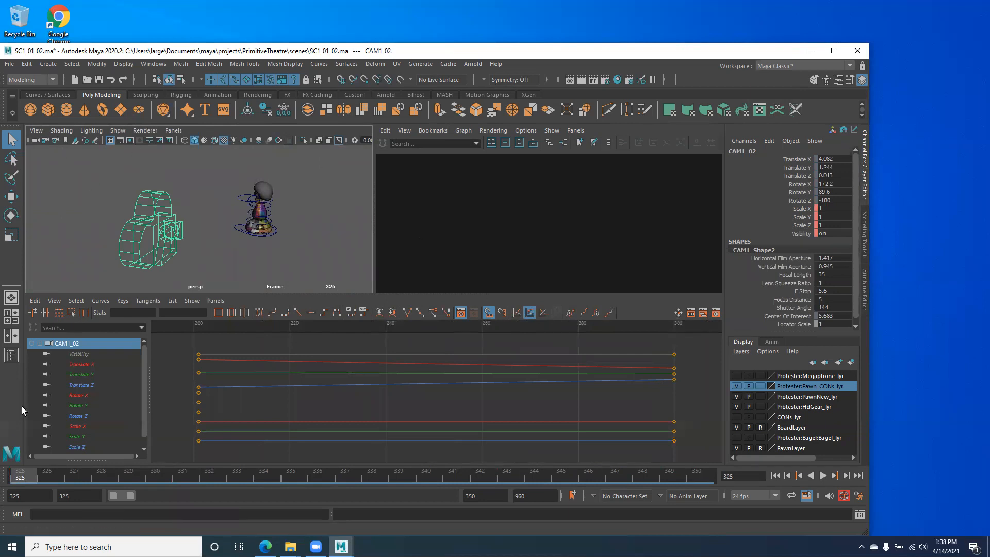
alt+right_drag(141, 224, 135, 224)
alt+middle_drag(135, 224, 193, 206)
mouse_move(151, 213)
alt+mouse_down()
mouse_move(177, 237)
mouse_move(184, 218)
mouse_move(147, 206)
alt+mouse_up()
Step: Turn on the display of NURBS surfaces in the perspective view and deselect the camera
click(118, 131)
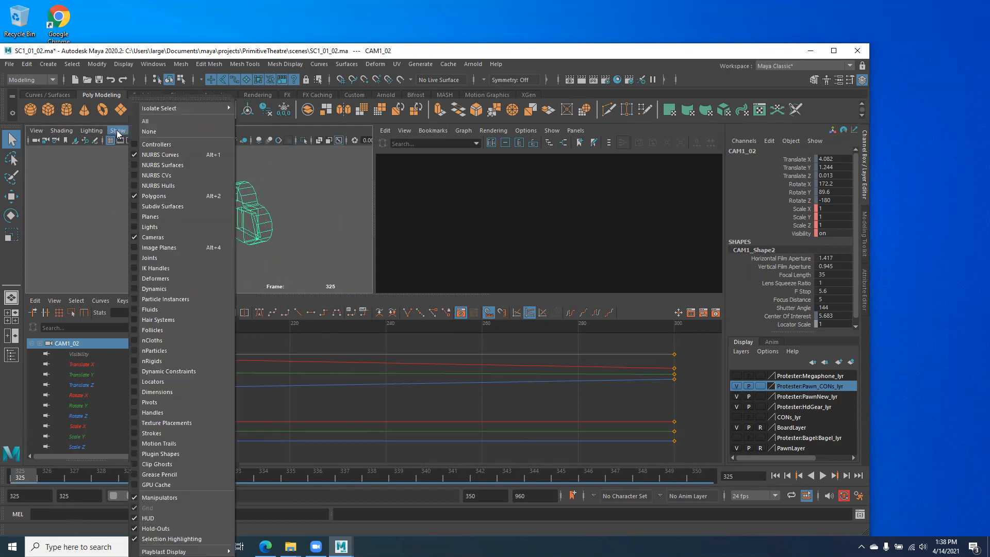
click(135, 168)
alt+drag(142, 201, 164, 254)
alt+drag(156, 219, 233, 231)
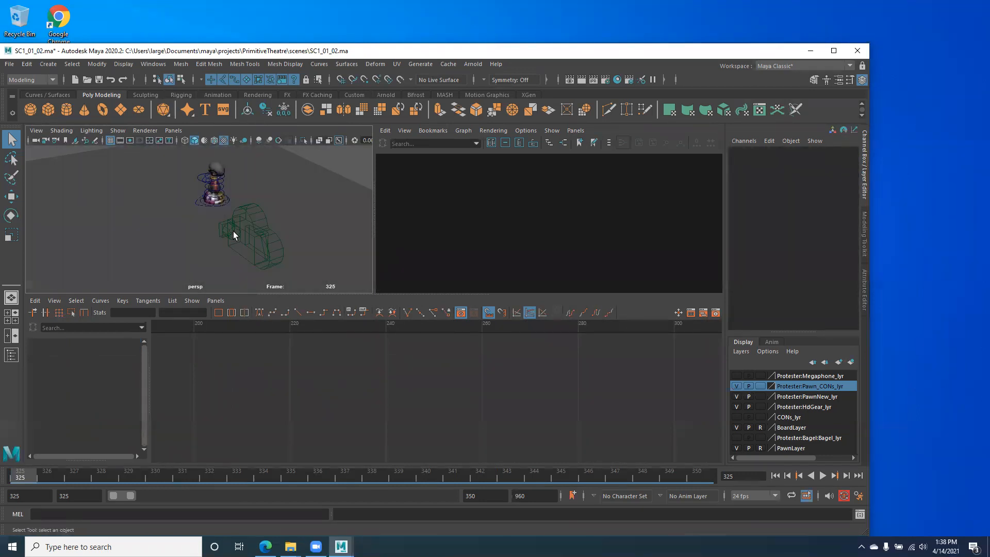
alt+middle_drag(204, 234, 163, 259)
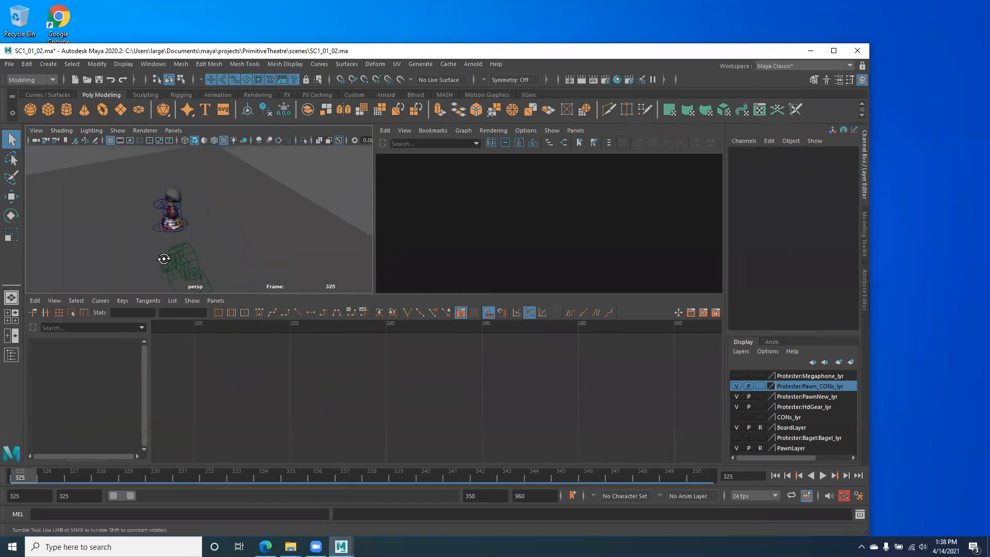
alt+drag(164, 258, 186, 246)
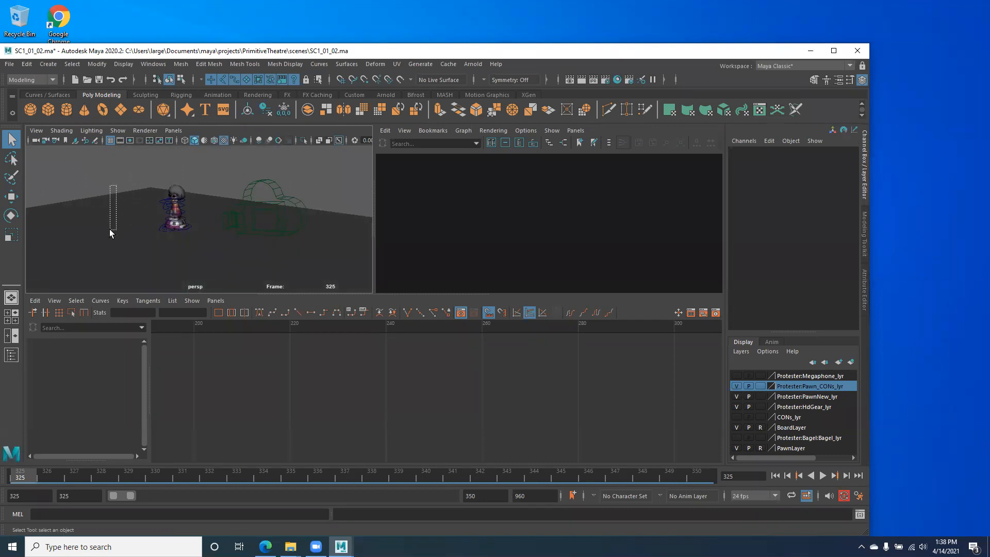
alt+drag(21, 274, 25, 254)
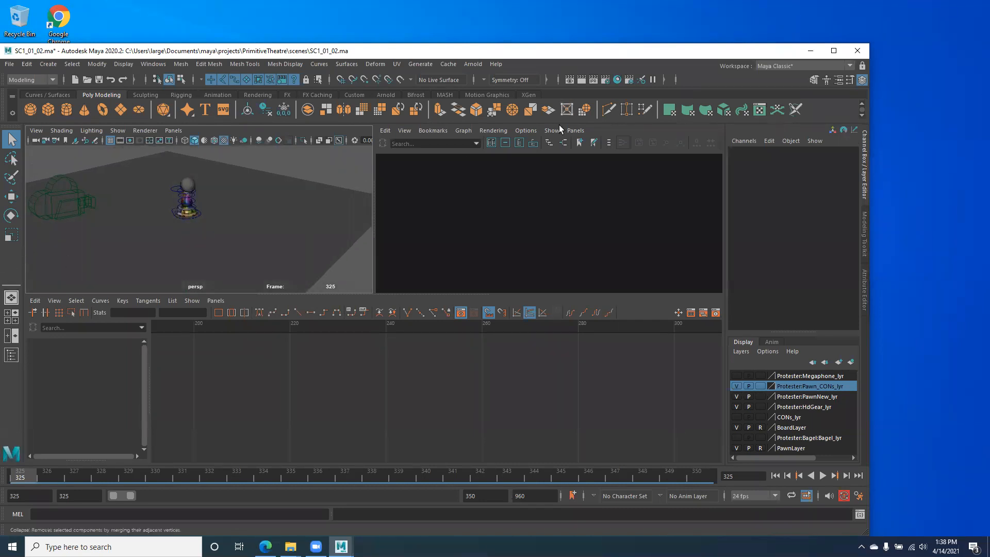
Step: Set the pane beside the perspective view to look through CAM1_02, and play back the animation
click(575, 131)
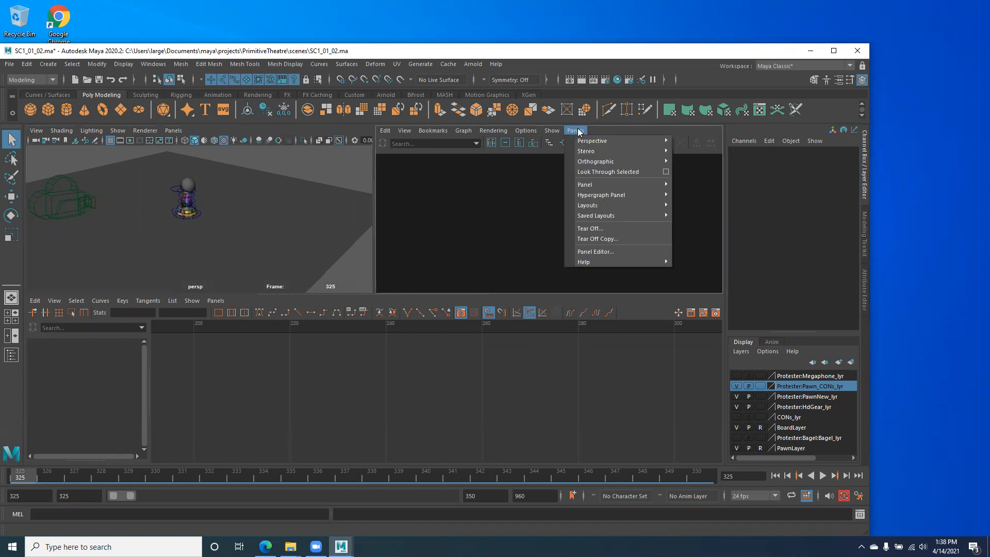
mouse_move(590, 144)
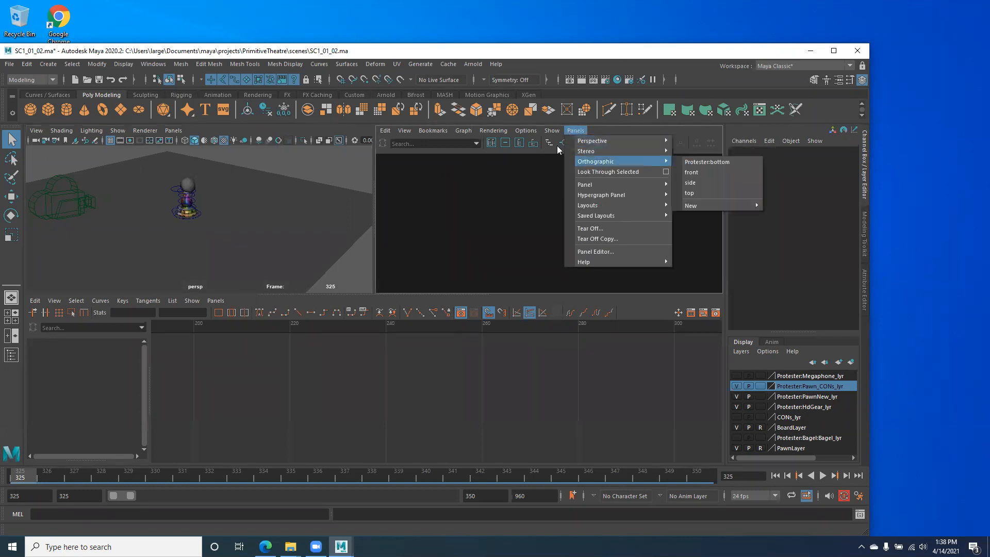
click(707, 141)
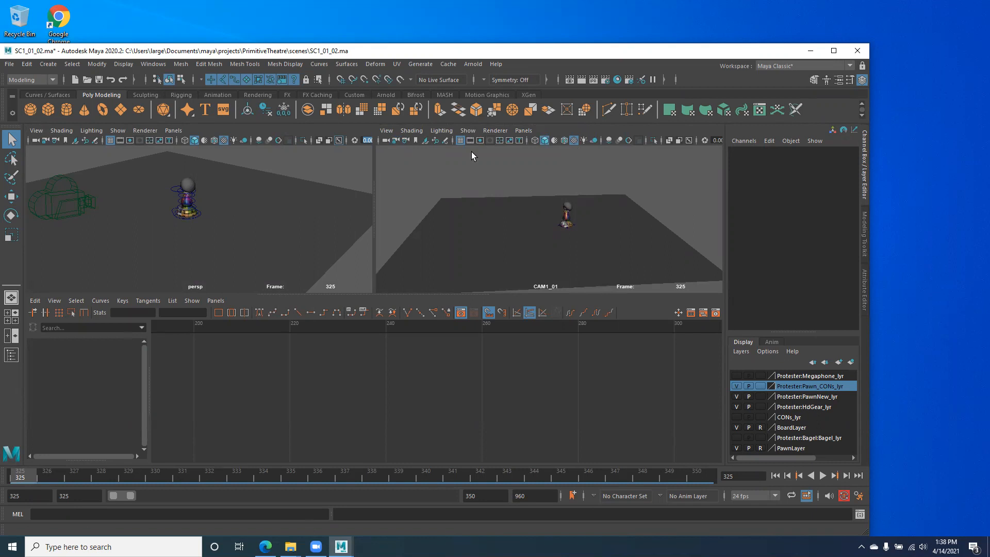
click(535, 132)
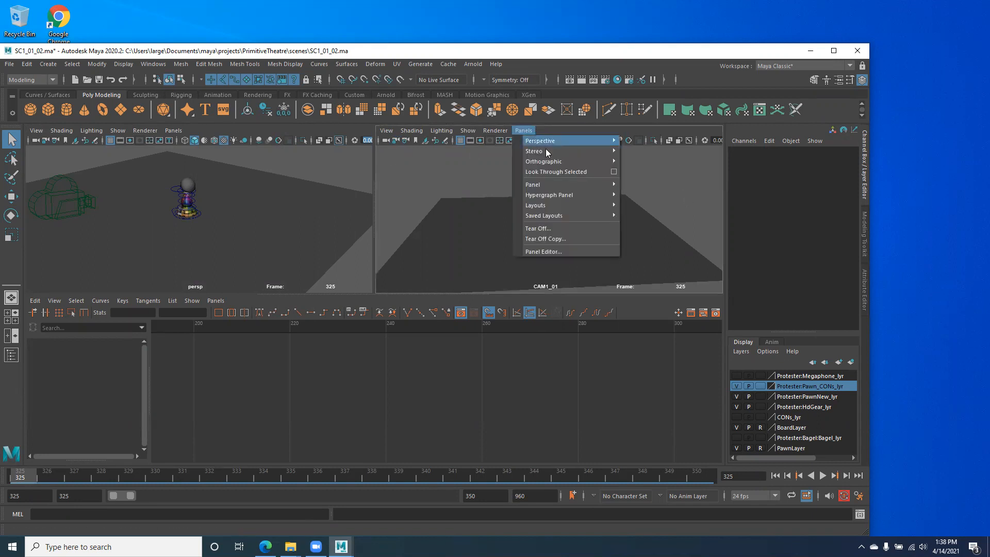
mouse_move(539, 139)
click(656, 152)
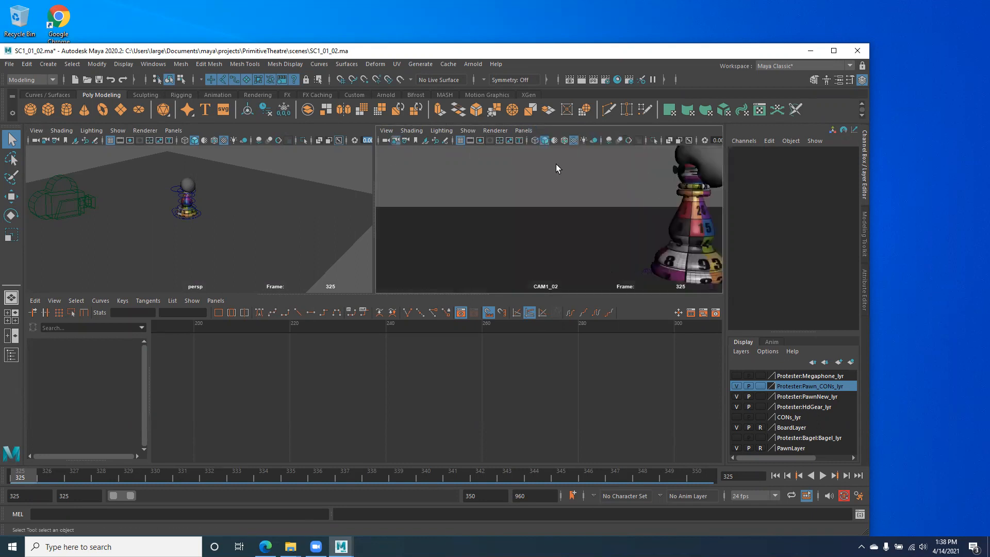
key(alt+v)
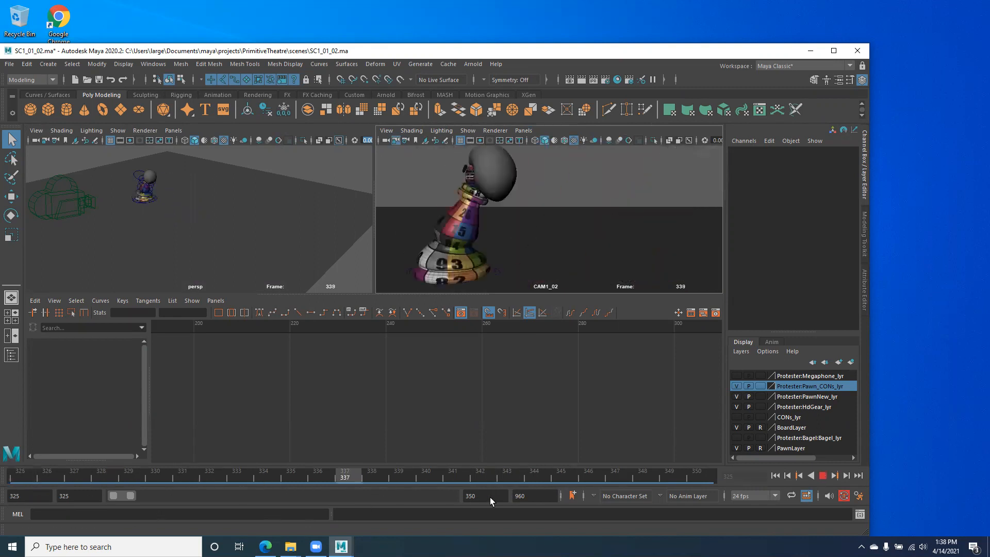
key(alt+v)
Step: Select the protester pawn's base control and bring its whole animation into view in the Graph Editor
alt+right_drag(129, 216, 258, 234)
alt+middle_drag(259, 234, 273, 240)
alt+drag(273, 240, 163, 202)
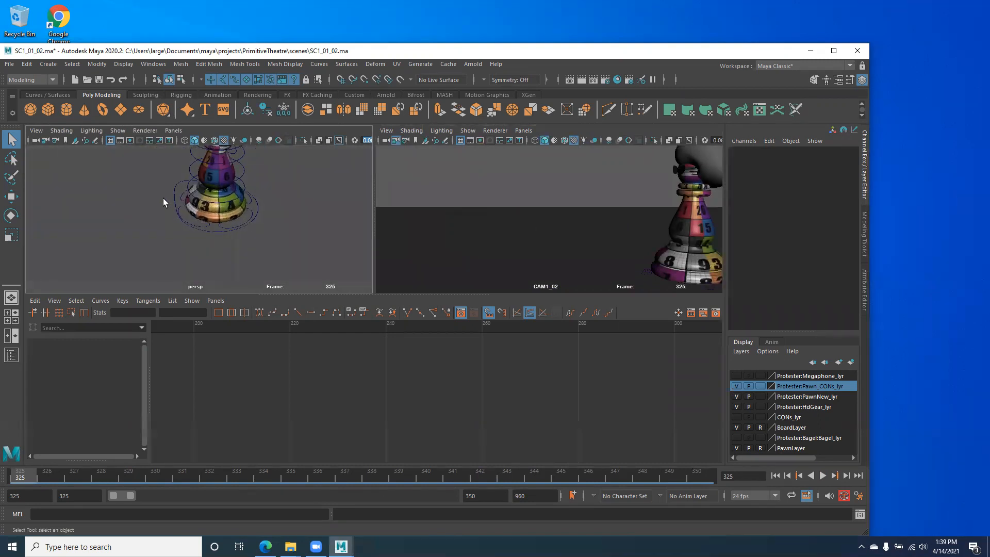
click(171, 186)
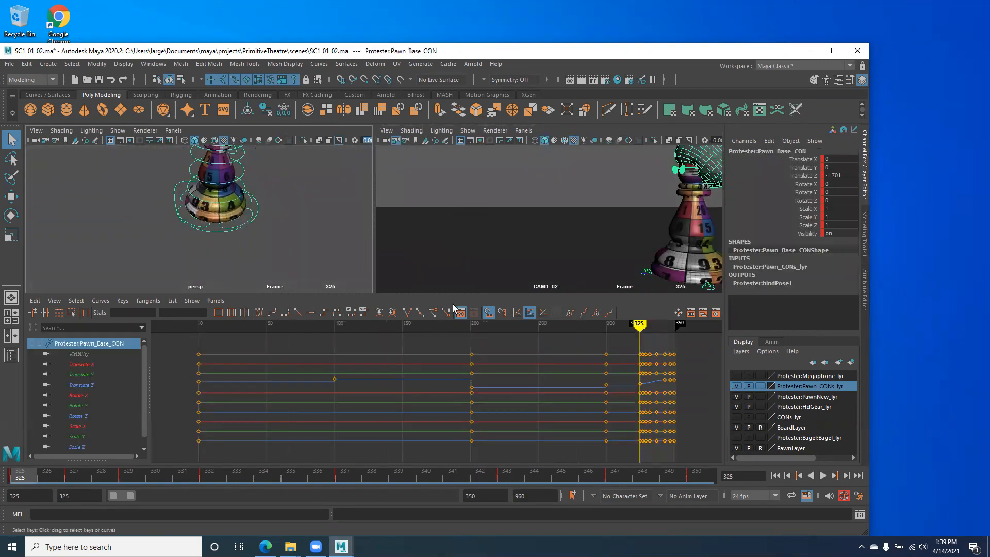
scroll(473, 382, down, 8)
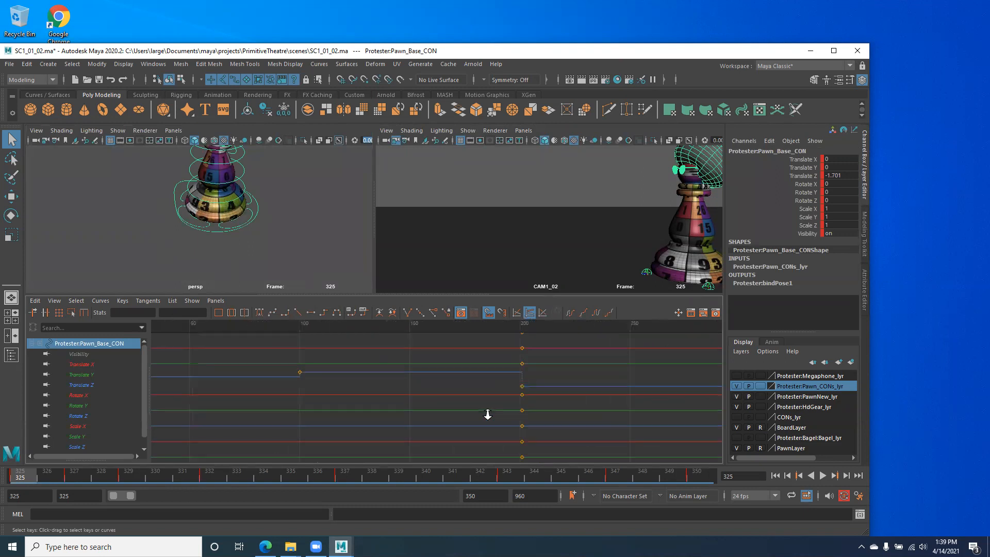
alt+middle_drag(447, 413, 426, 411)
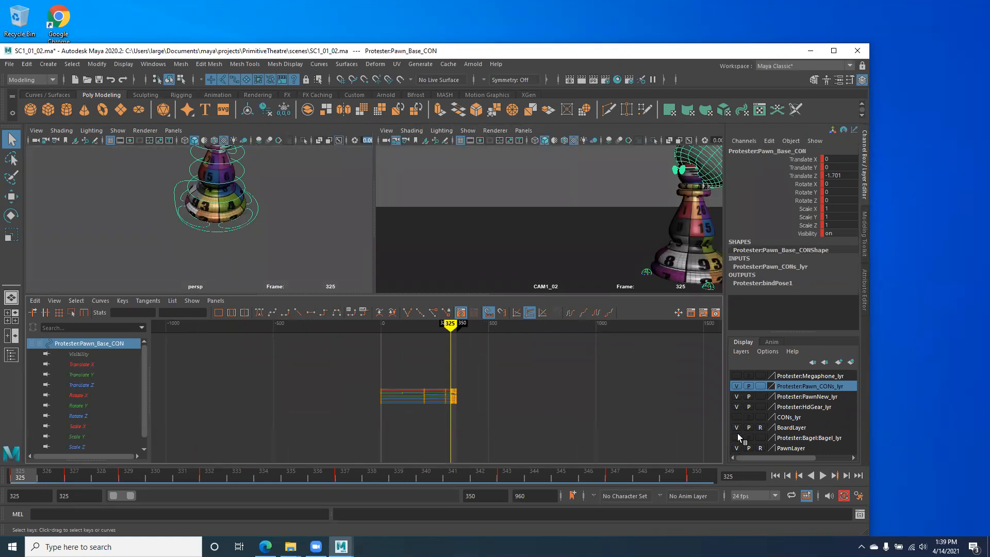
Step: Turn on visibility of the CONs_lyr display layer
click(736, 416)
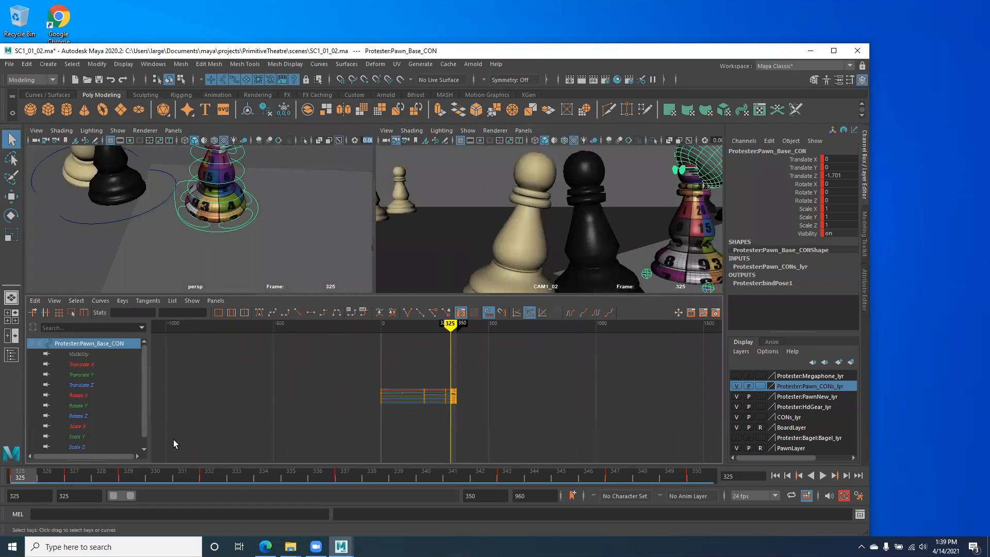
Step: Extend the playback range to start at frame 200 and end at frame 357, and go to frame 200
drag(129, 498, 133, 500)
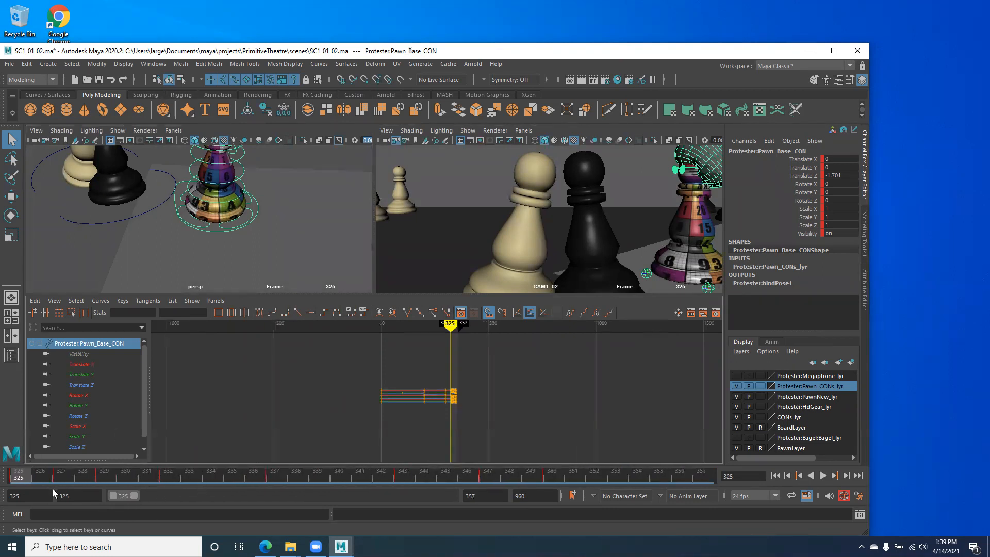
click(6, 495)
key(Return)
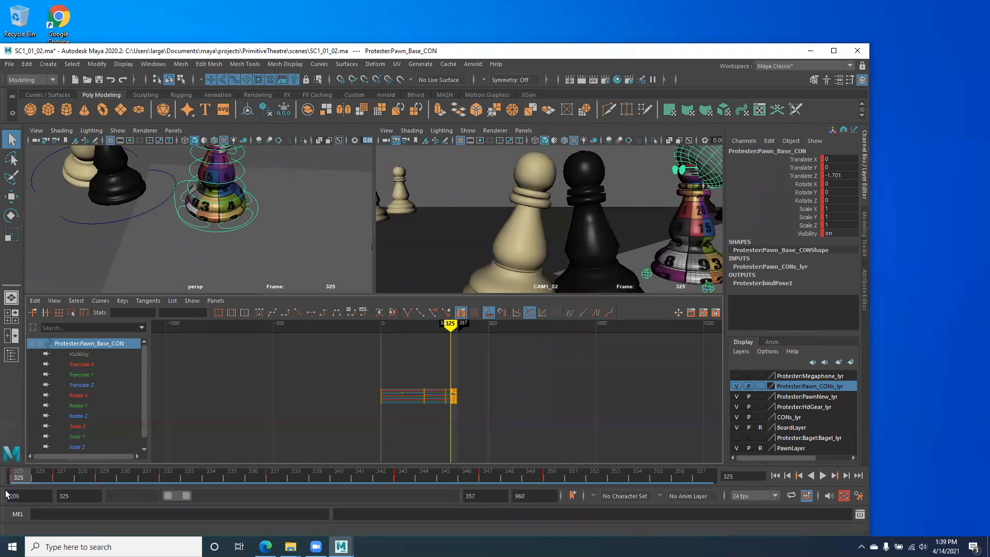
drag(166, 496, 15, 496)
click(6, 479)
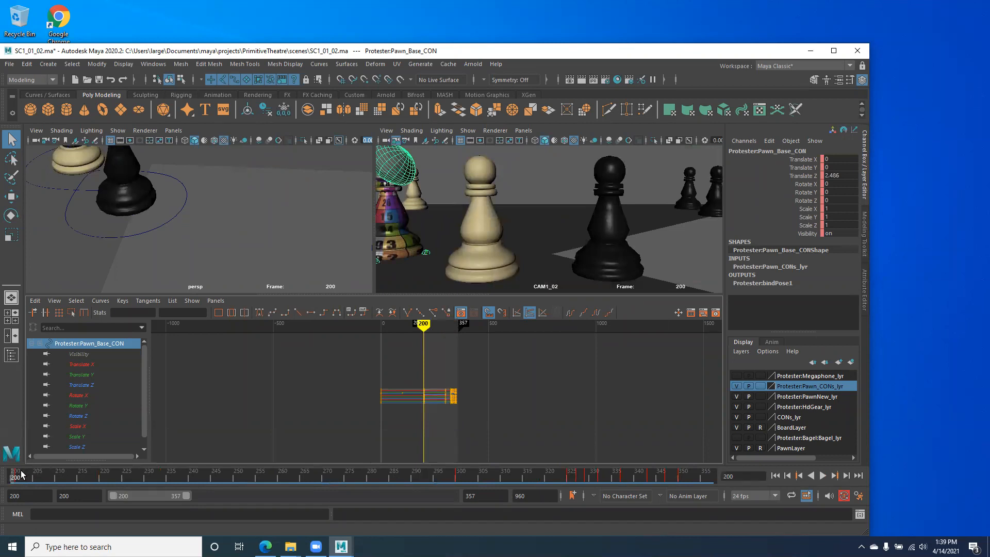
Step: Review the protester pawn's movement from frame 200 to frame 353 in both views and the Graph Editor, and return to frame 326
scroll(136, 221, down, 10)
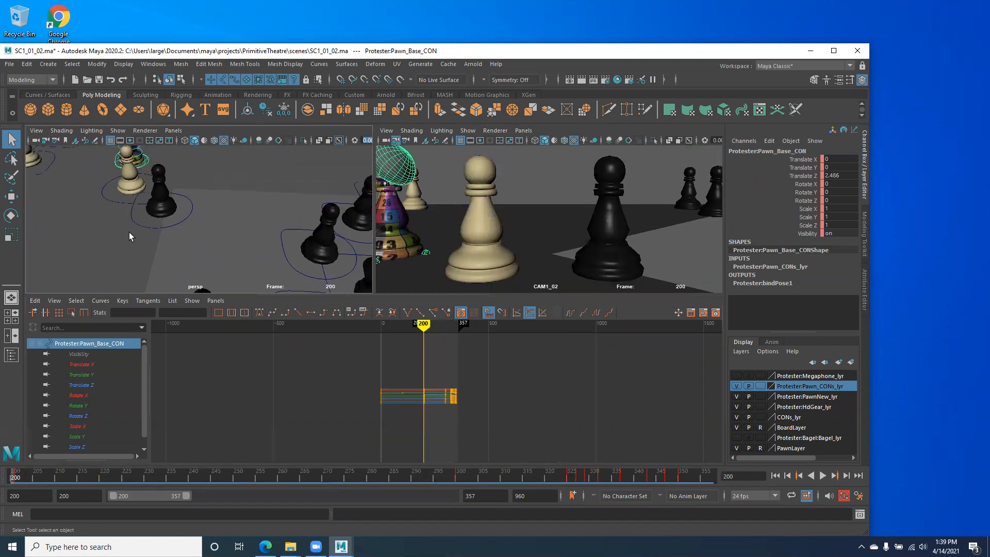
alt+drag(114, 217, 127, 238)
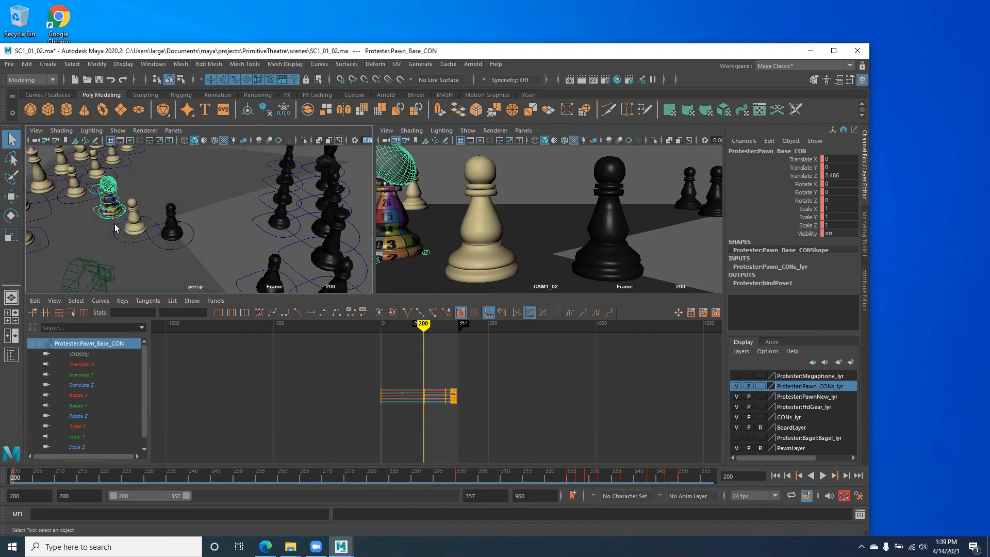
key(f)
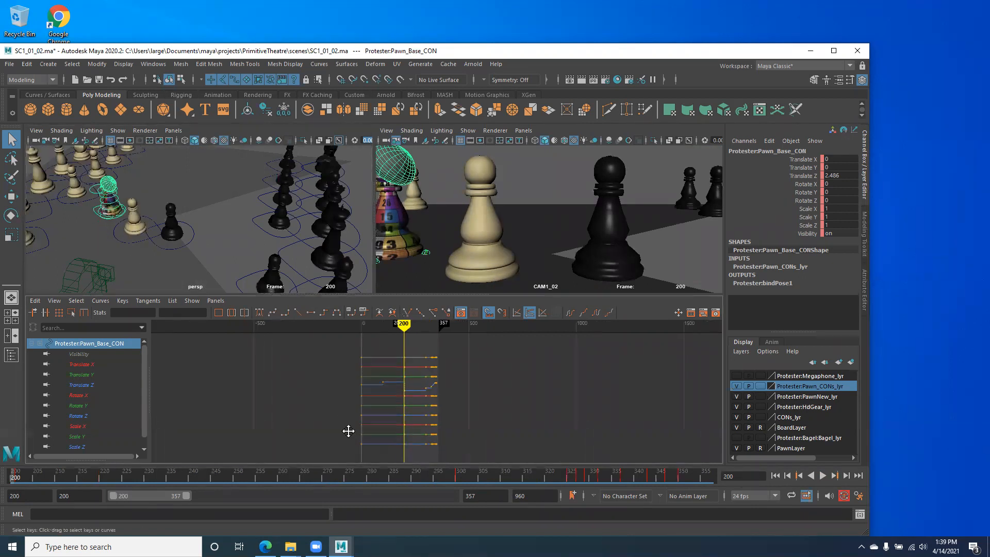
alt+middle_drag(366, 419, 404, 399)
key(alt+period)
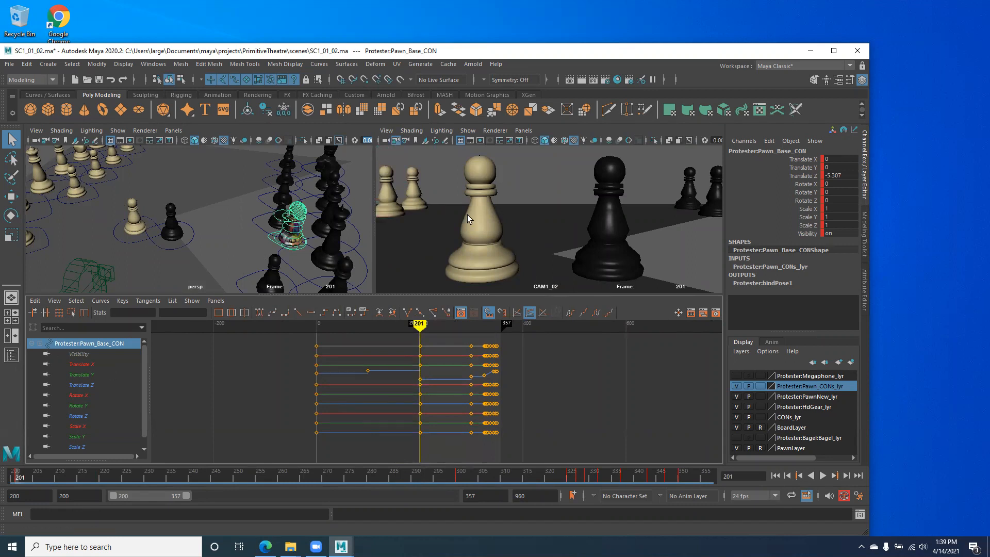
mouse_move(24, 476)
mouse_down()
mouse_move(216, 488)
mouse_move(518, 478)
mouse_up()
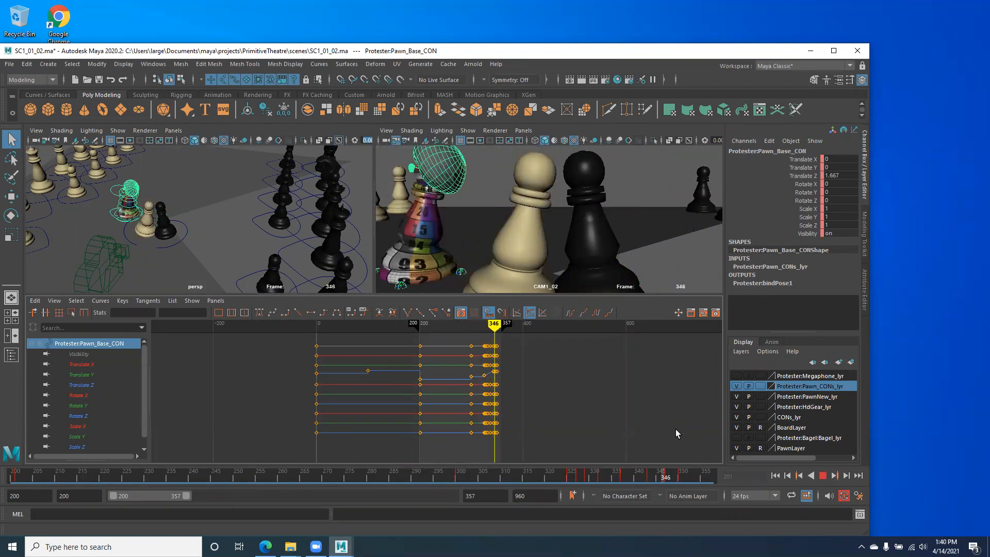
key(Escape)
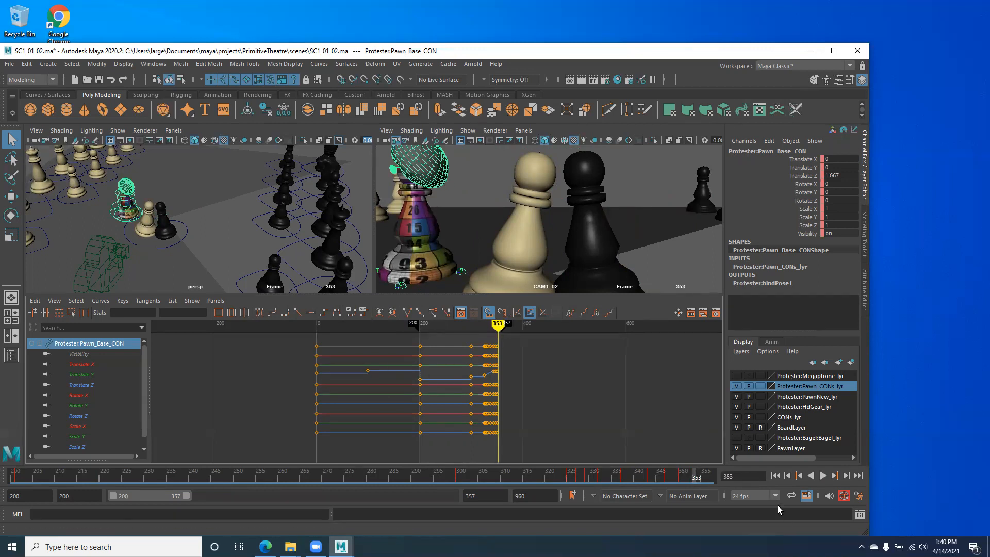
mouse_move(696, 478)
mouse_down()
mouse_move(525, 476)
mouse_move(592, 475)
mouse_move(576, 470)
mouse_up()
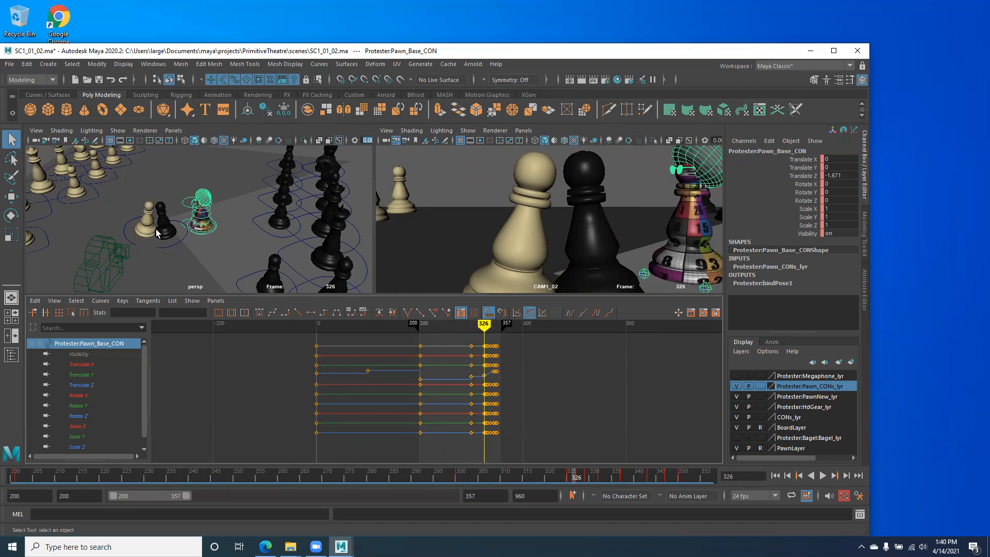
Step: Select the control circle of the light pawn beside the black pawn, and go to its key at frame 300
alt+drag(119, 235, 137, 237)
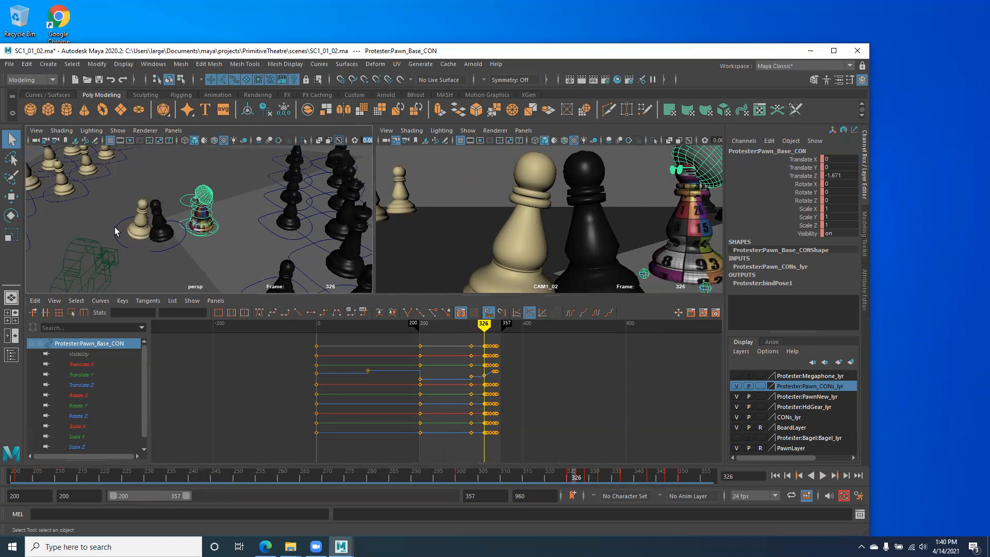
click(115, 231)
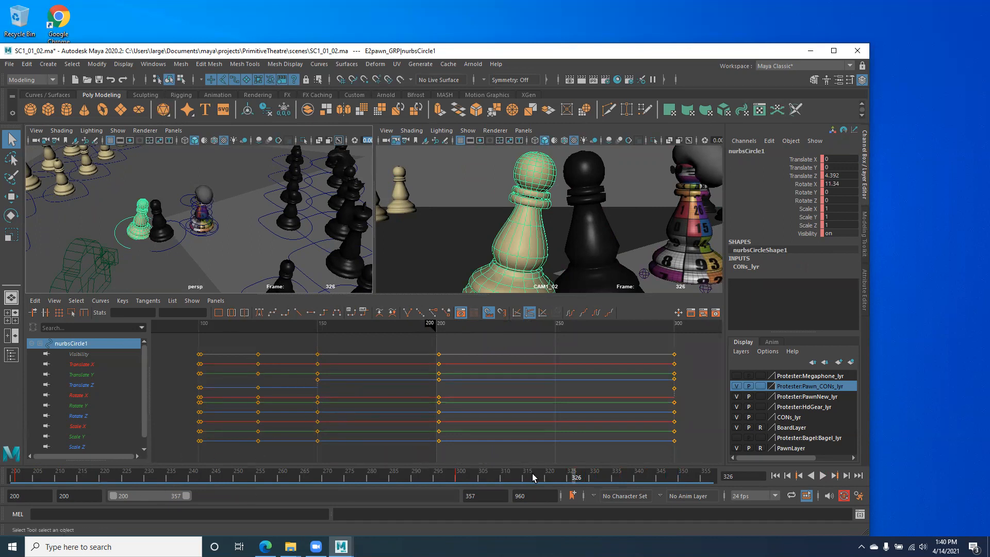
drag(575, 477, 456, 494)
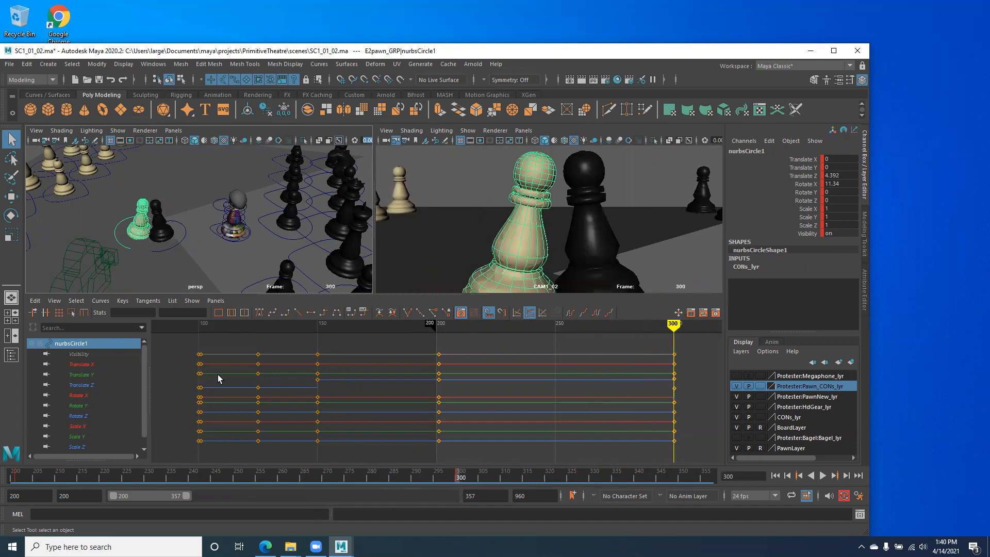
Step: Set the start of the playback range to frame 300
click(83, 495)
click(6, 495)
text(0)
key(Return)
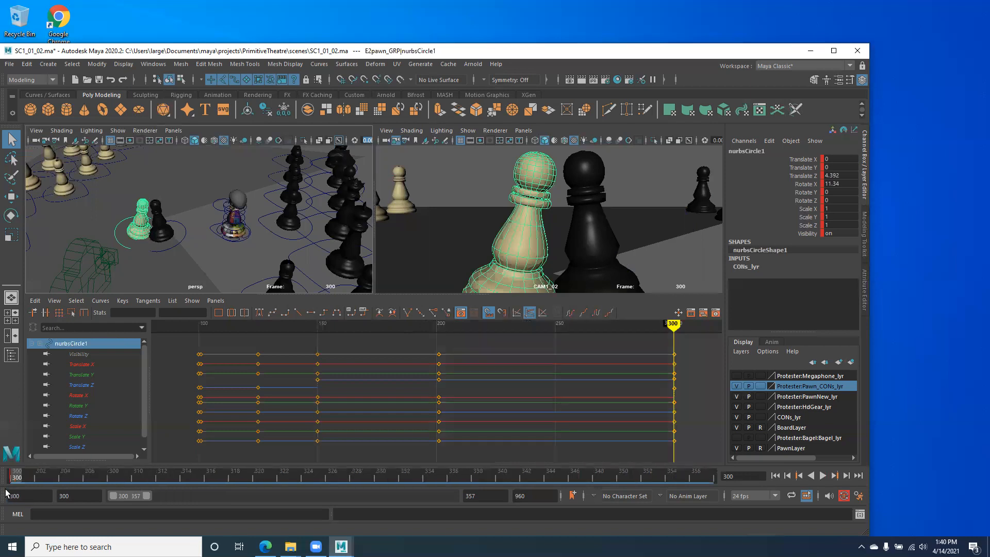
Step: Play back the animation between frames 300 and 357, and stop at frame 316
mouse_move(450, 388)
alt+middle_down()
mouse_move(99, 437)
mouse_move(115, 431)
alt+middle_up()
alt+middle_drag(197, 406, 223, 416)
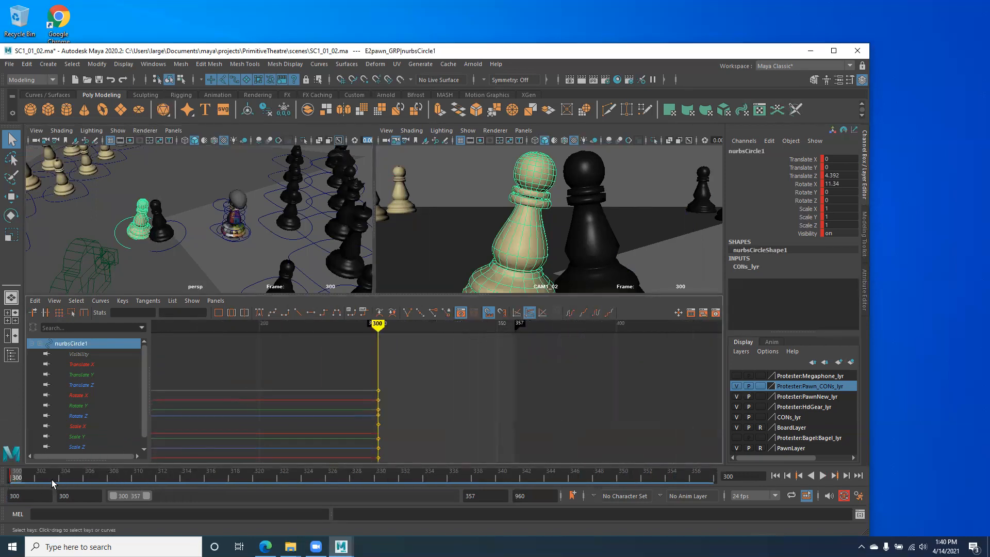
key(alt+v)
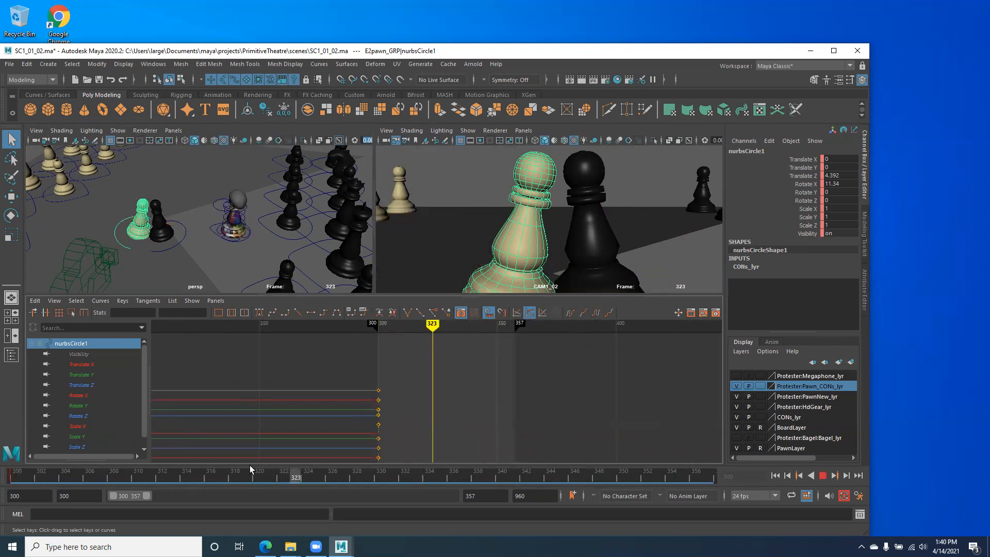
key(alt+v)
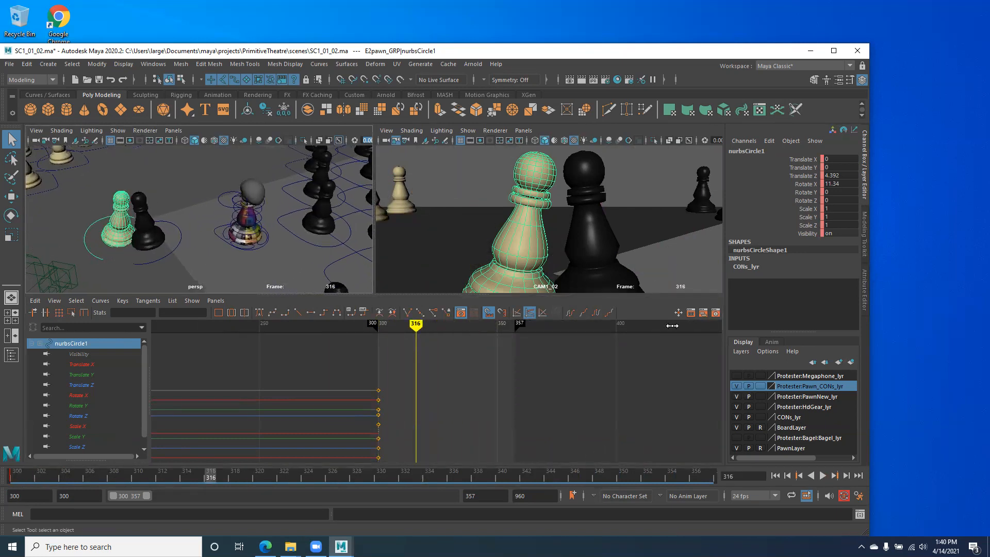
Step: Turn off visibility of the CONs_lyr display layer
click(736, 416)
alt+drag(154, 240, 174, 251)
scroll(198, 233, up, 3)
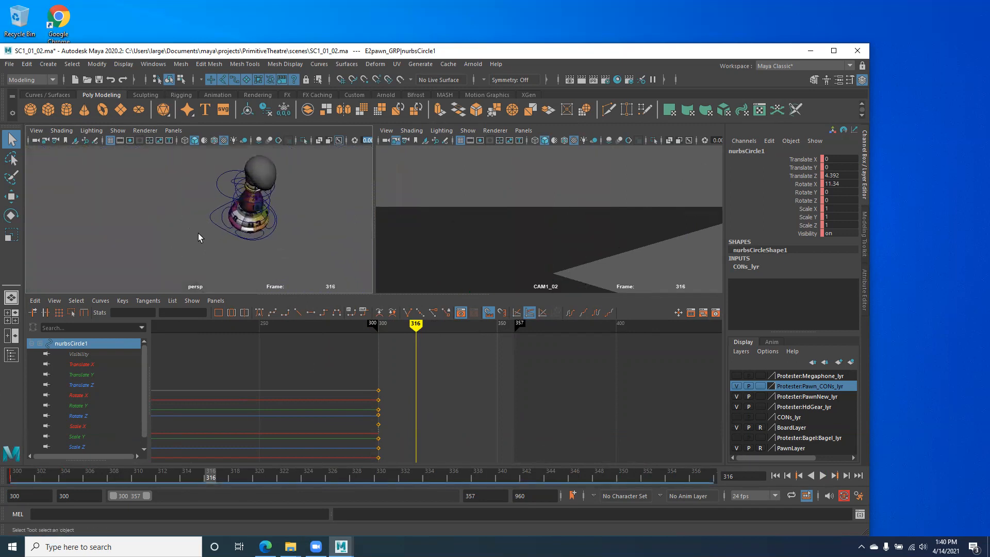
Step: Select the protester pawn's base control and bring its keys between frames 300 and 357 into view in the Graph Editor
drag(214, 214, 199, 238)
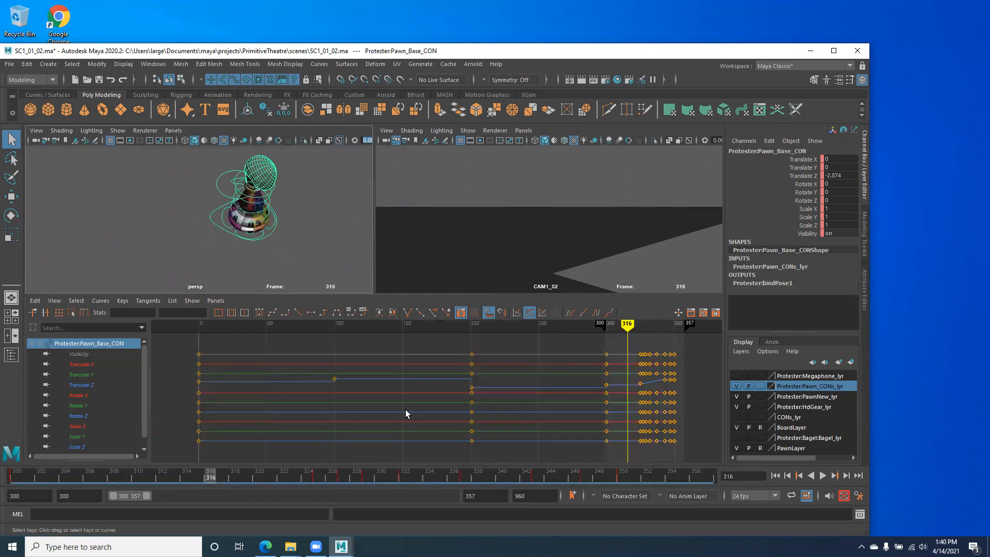
alt+middle_drag(404, 407, 266, 422)
scroll(304, 416, up, 2)
alt+middle_drag(447, 391, 430, 371)
scroll(460, 372, down, 4)
alt+right_drag(460, 372, 459, 372)
alt+middle_drag(459, 373, 475, 367)
alt+right_drag(474, 368, 490, 382)
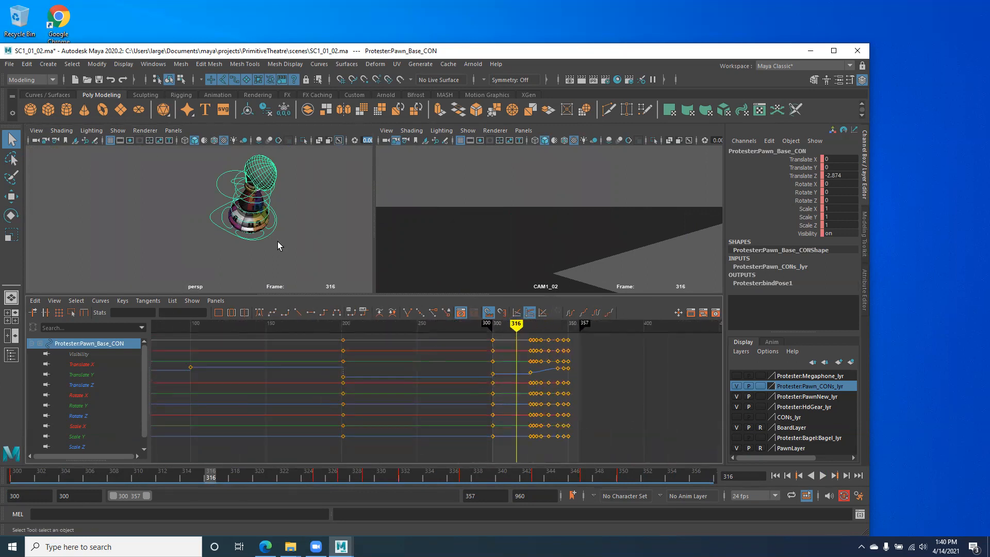
Step: Activate the Move tool for the base control and go to frame 325
key(w)
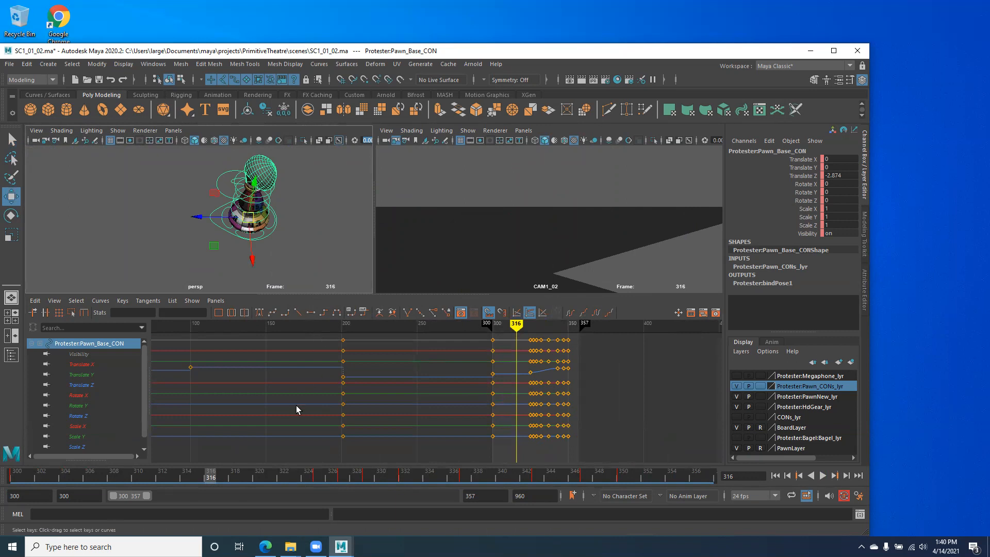
drag(210, 480, 316, 482)
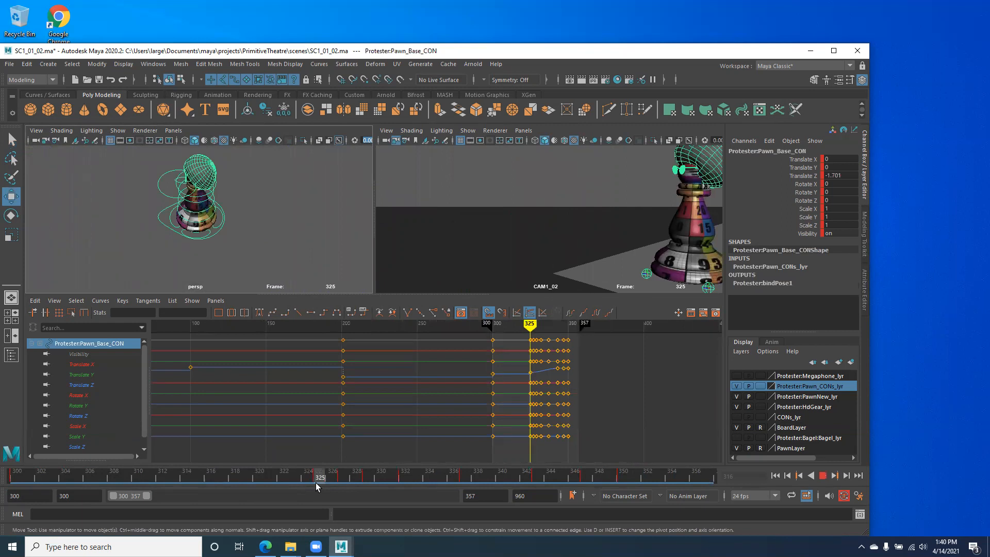
drag(318, 483, 318, 484)
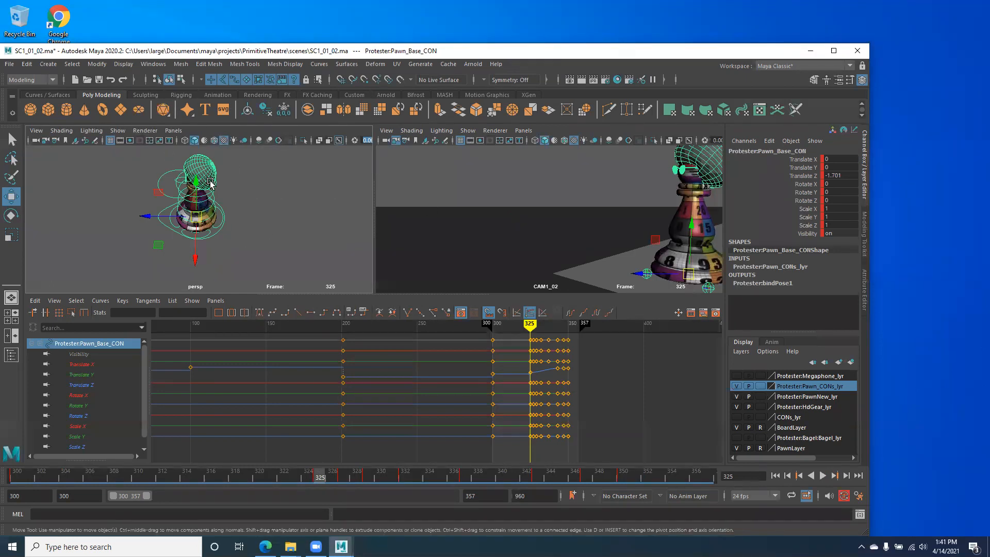
Step: Check which object types are displayed in the perspective view and the CAM1_02 view
click(120, 132)
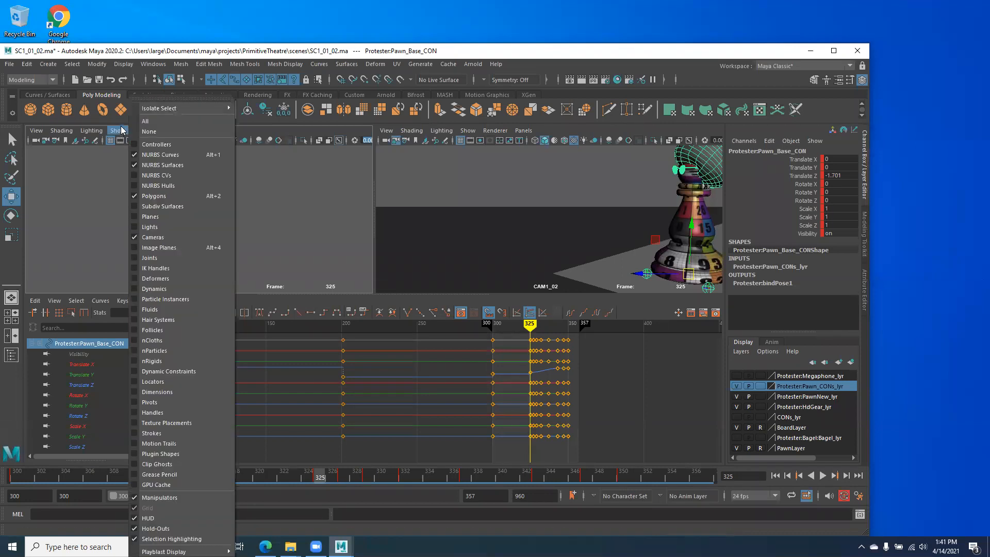
click(135, 165)
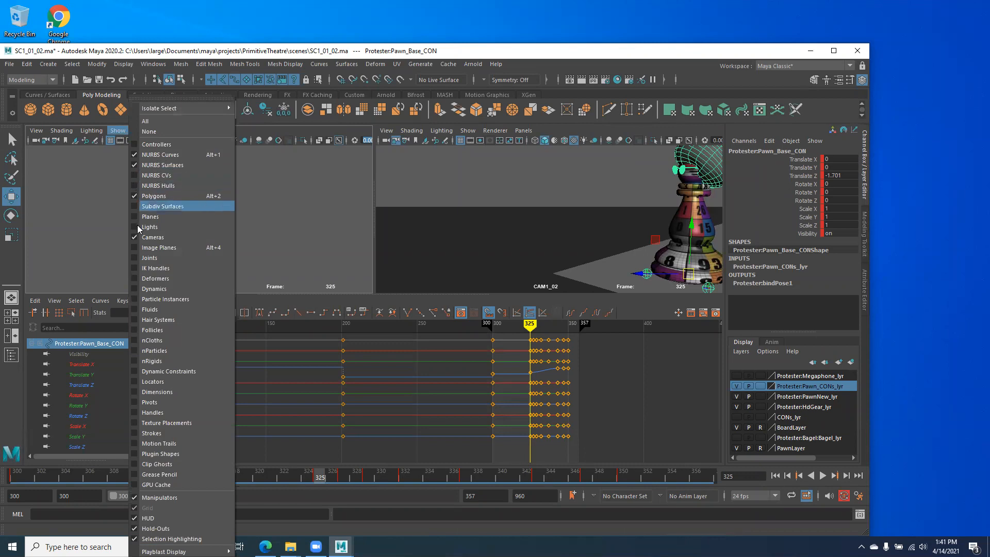
click(523, 130)
click(467, 131)
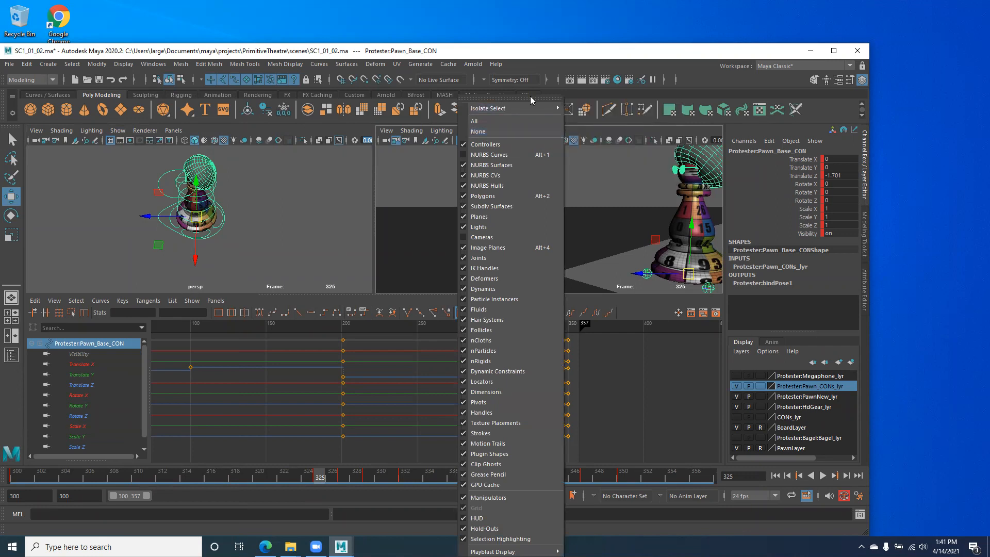
click(714, 79)
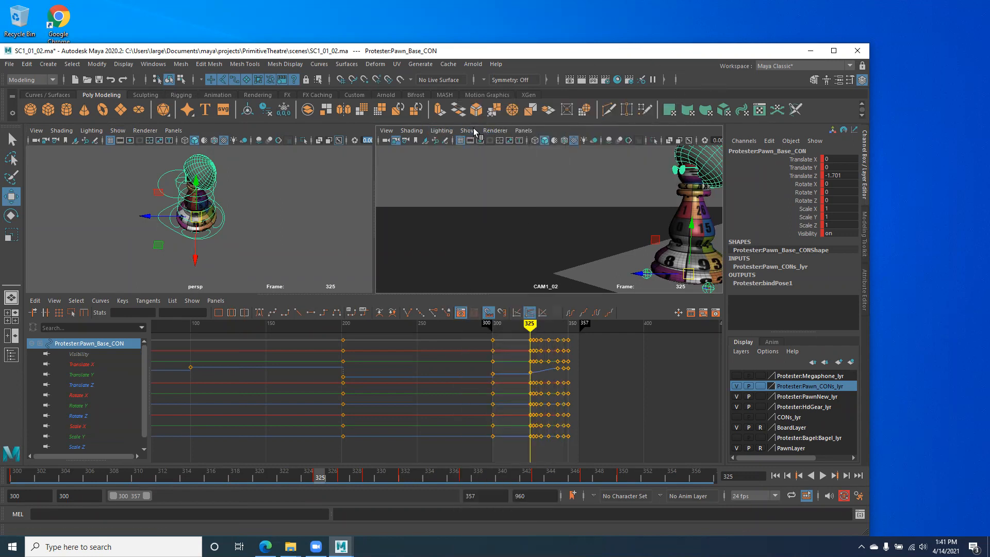
Step: Hide all object types in the CAM1_02 view and turn only polygons back on
click(467, 131)
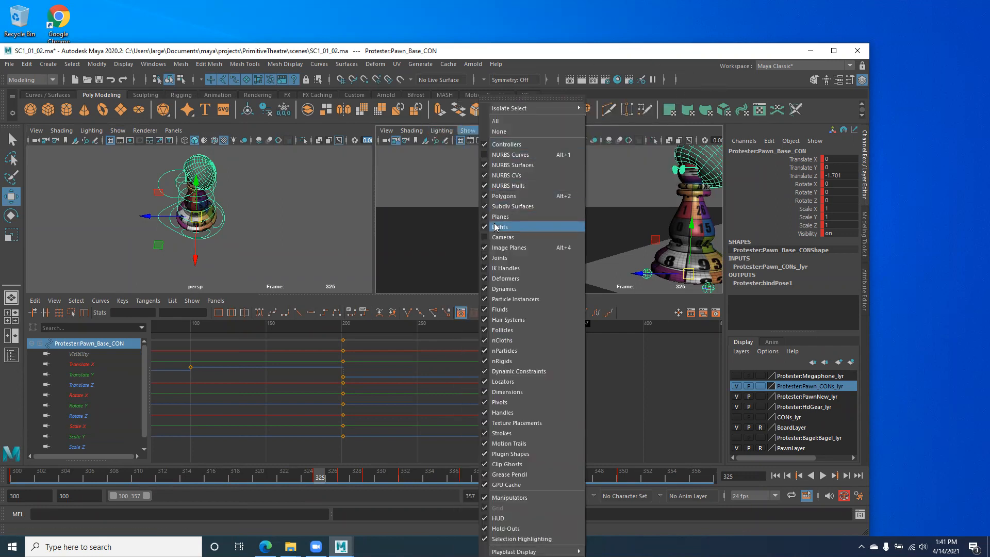
click(498, 132)
click(473, 132)
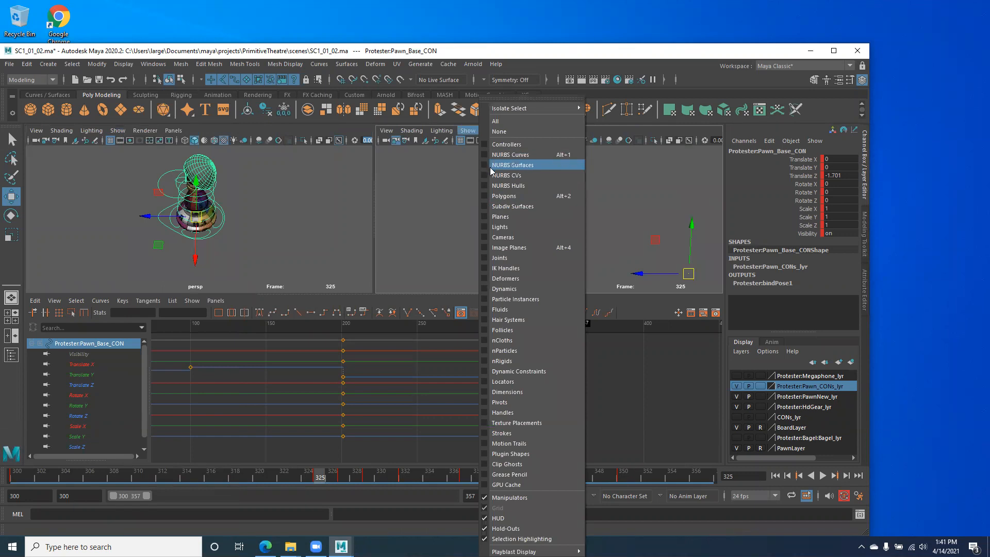
click(486, 199)
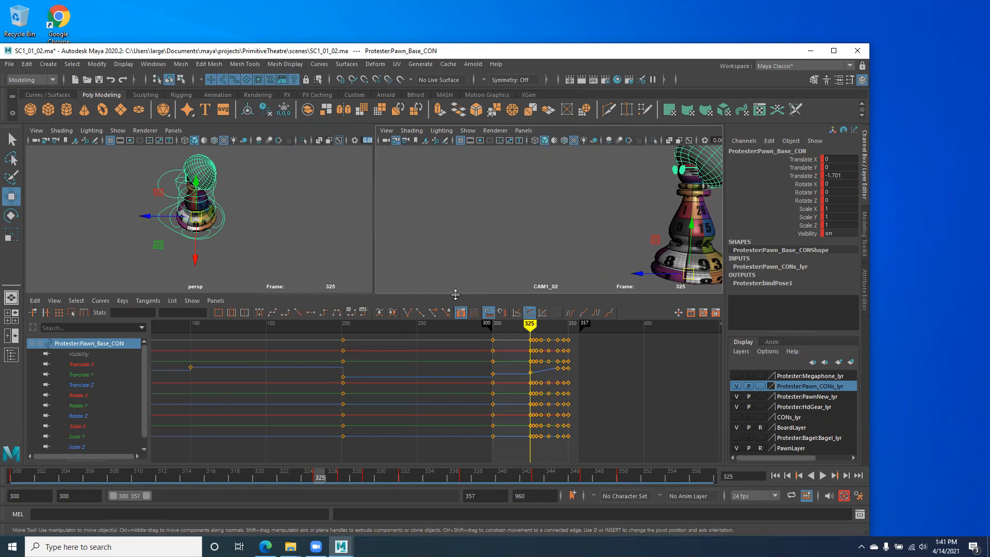
Step: Examine the protester pawn and its controls up close from a low angle in the perspective view
alt+right_drag(206, 235, 277, 247)
alt+middle_drag(221, 226, 221, 247)
alt+drag(220, 247, 217, 232)
alt+right_drag(172, 234, 193, 239)
alt+drag(193, 239, 190, 228)
alt+middle_drag(190, 227, 223, 225)
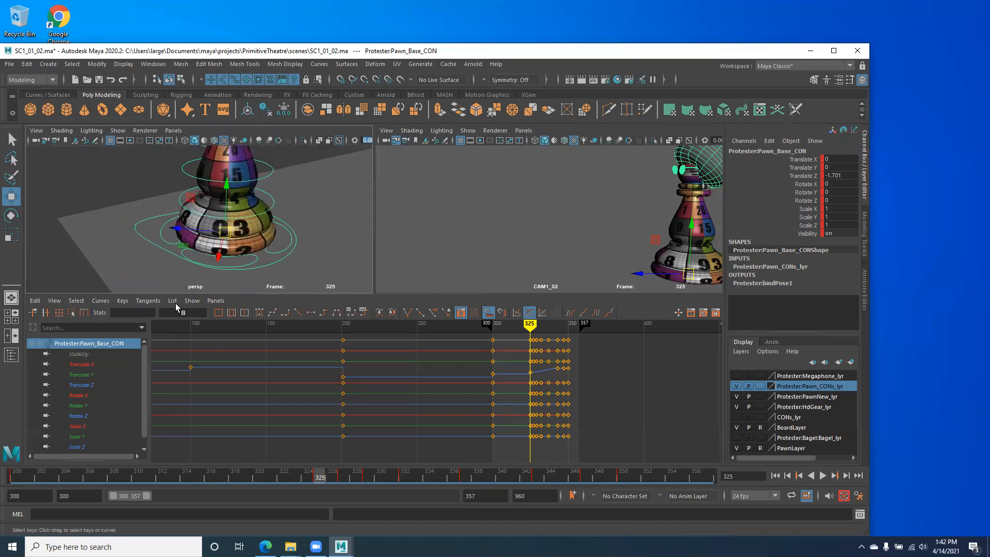
alt+middle_drag(236, 209, 241, 217)
scroll(241, 217, down, 2)
alt+drag(241, 217, 239, 208)
alt+middle_drag(239, 208, 238, 214)
alt+drag(230, 253, 235, 242)
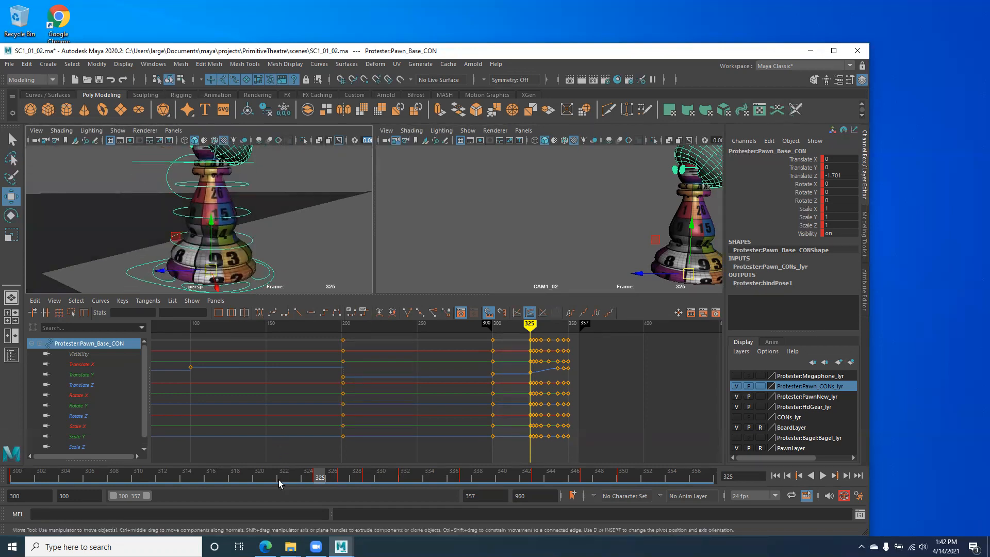
Step: Play back the animation and compare the protester pawn's position at its keys on frames 300 and 325
key(alt+v)
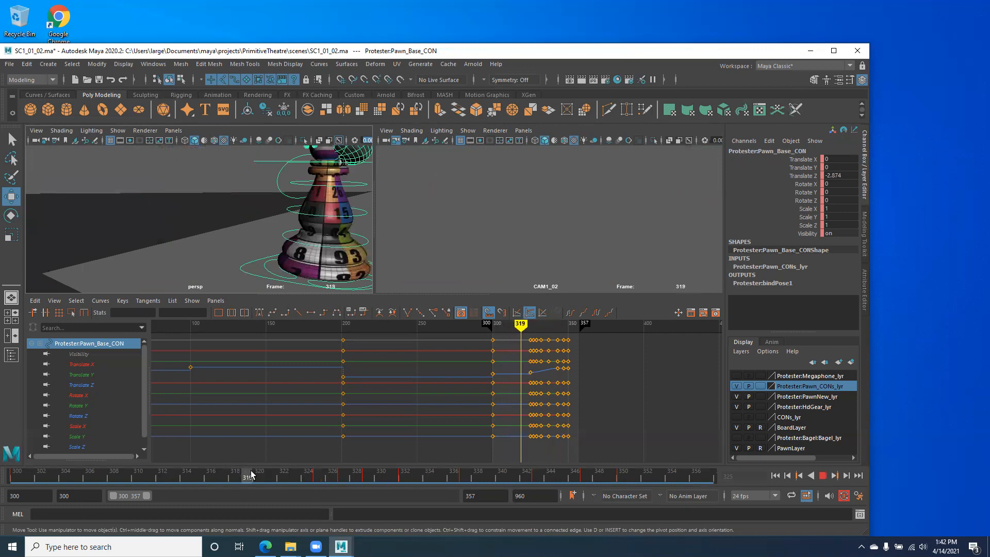
key(alt+v)
key(alt+shift+v)
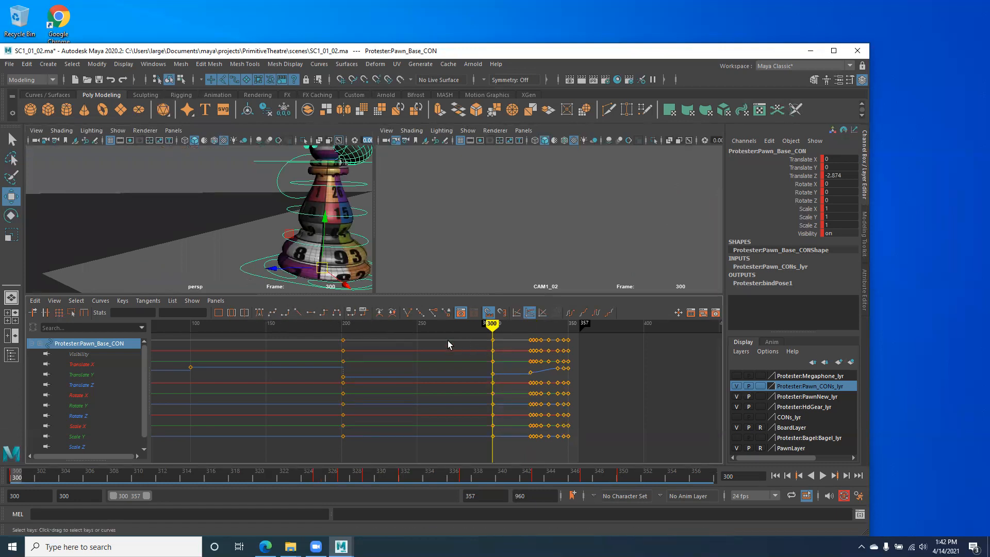
key(period)
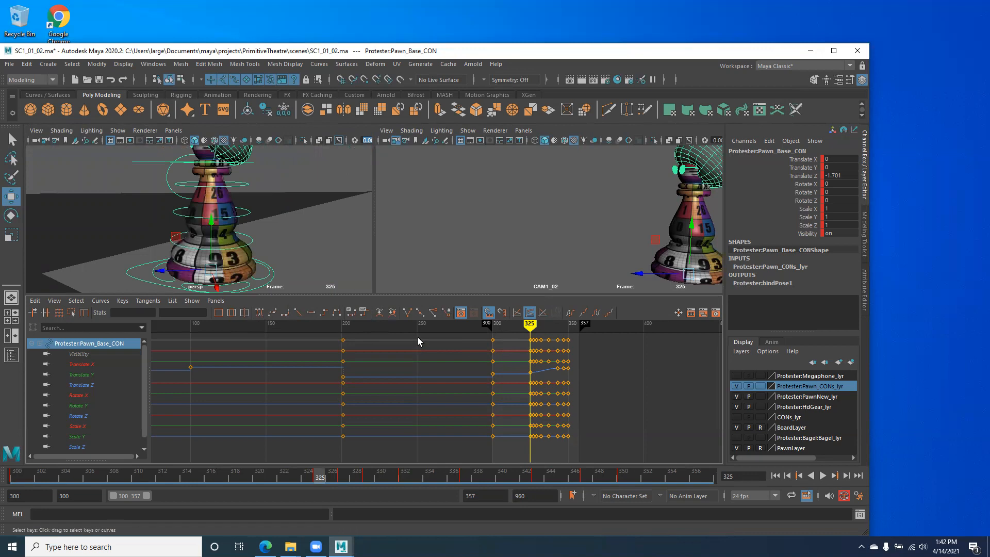
key(comma)
Step: Scrub through the protester pawn's slide from frame 300 and stop at frame 325
alt+right_drag(257, 236, 230, 233)
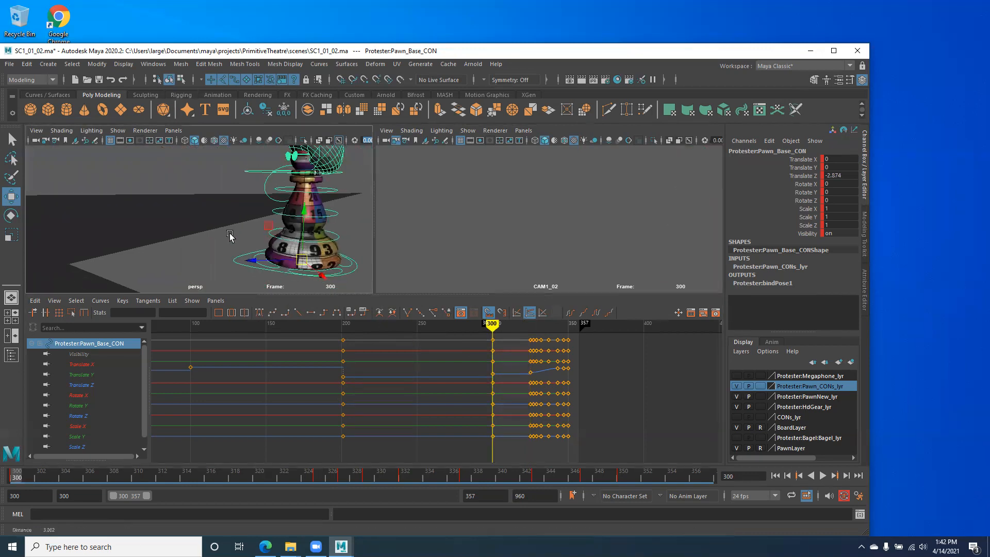
alt+middle_drag(247, 231, 232, 230)
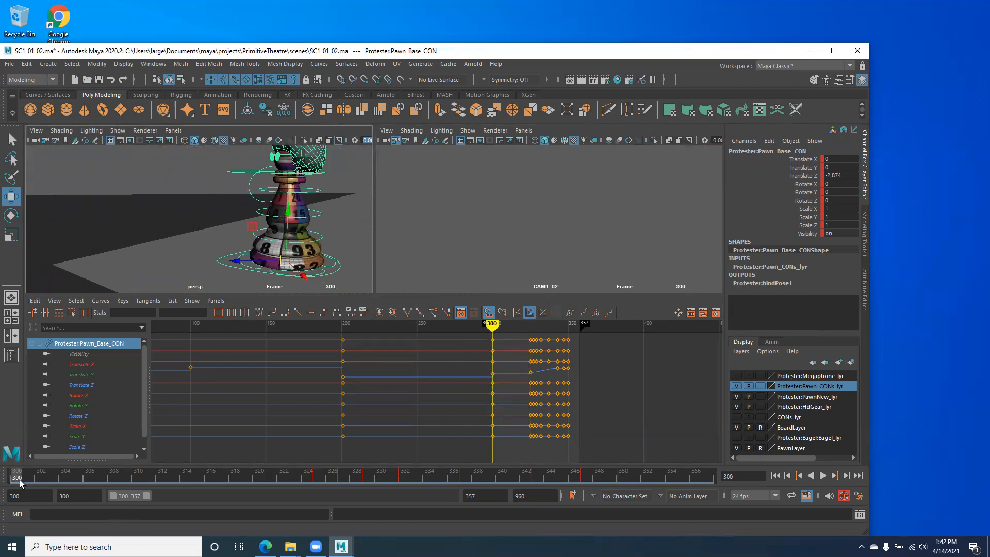
mouse_move(20, 482)
mouse_down()
mouse_move(313, 489)
mouse_move(6, 471)
mouse_up()
drag(16, 478, 315, 477)
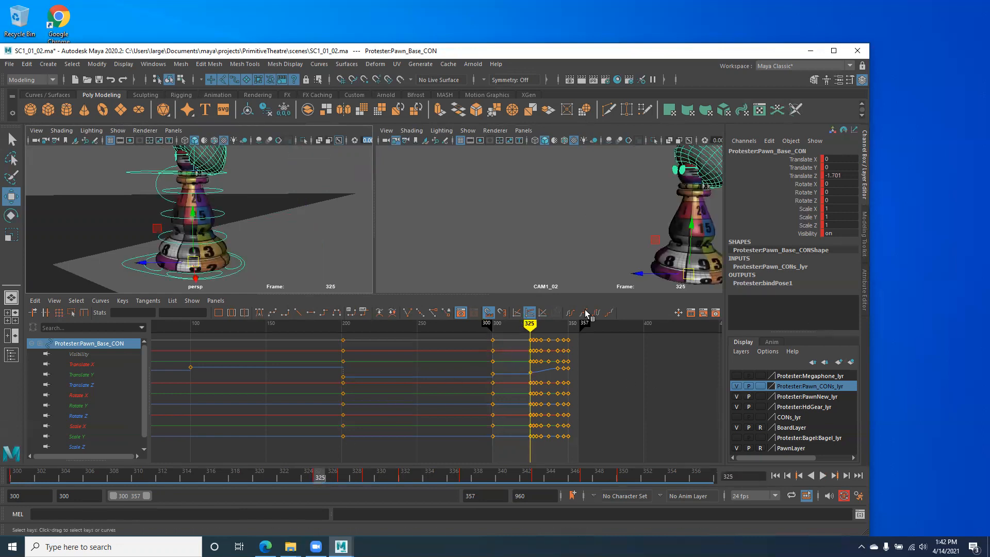
Step: Return to frame 300 and select every object in the Protester:Pawn_CONs_lyr display layer
mouse_move(319, 477)
mouse_down()
mouse_move(413, 476)
mouse_move(16, 475)
mouse_move(372, 472)
mouse_move(41, 477)
mouse_move(346, 489)
mouse_move(8, 483)
mouse_up()
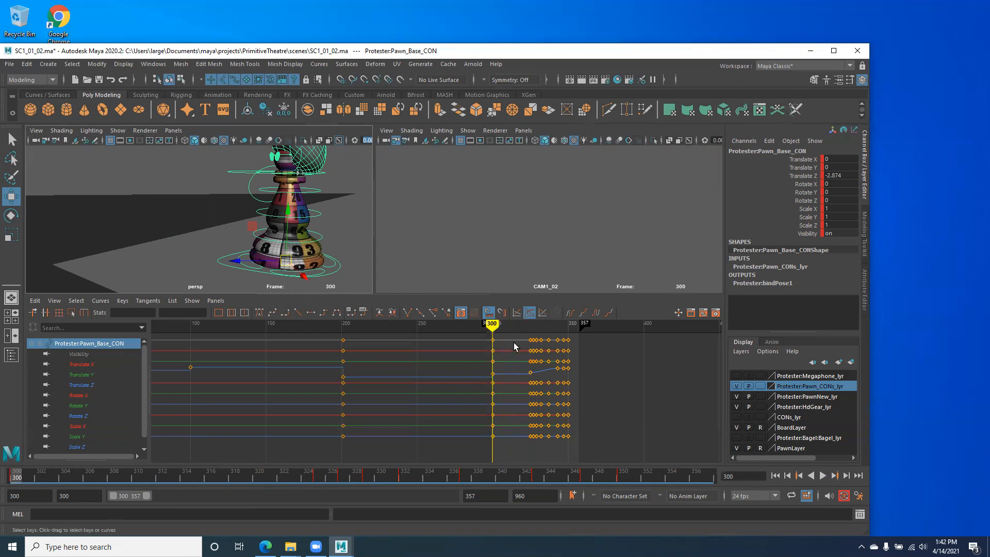
scroll(516, 362, down, 2)
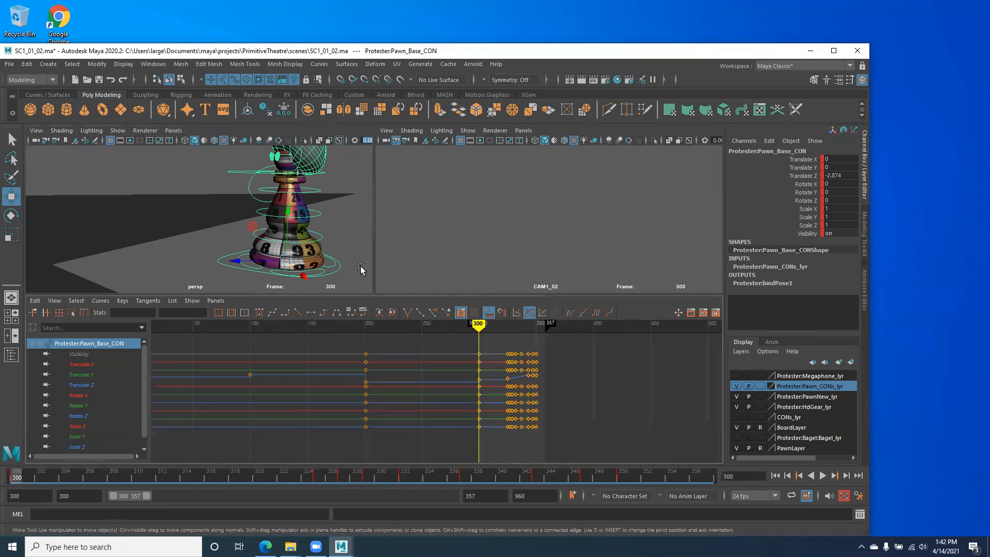
click(228, 238)
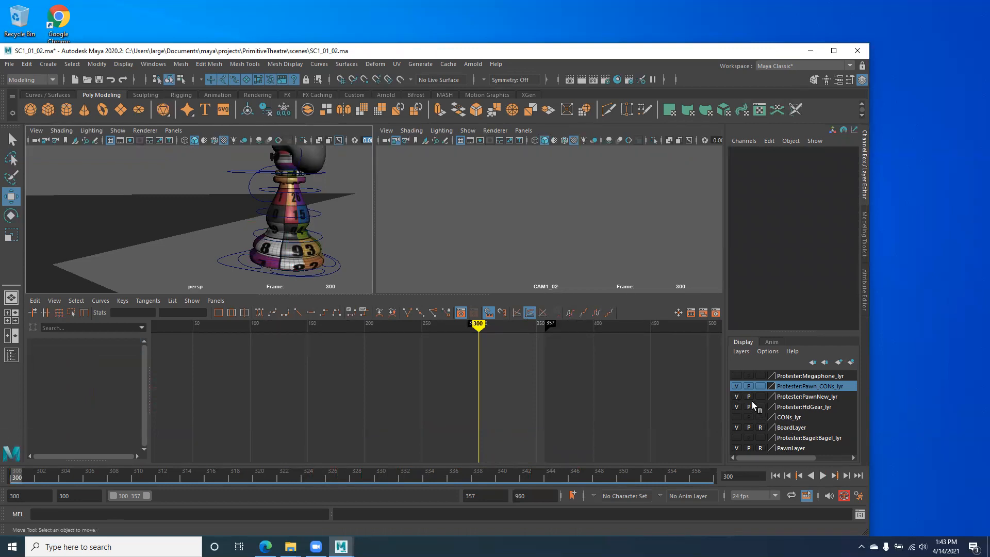
drag(796, 330, 797, 291)
right_click(810, 347)
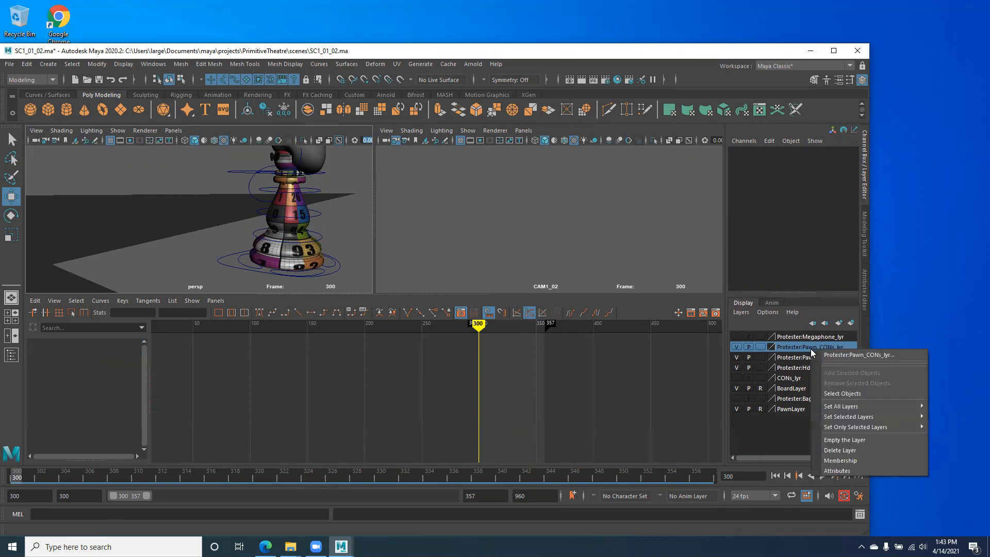
click(842, 393)
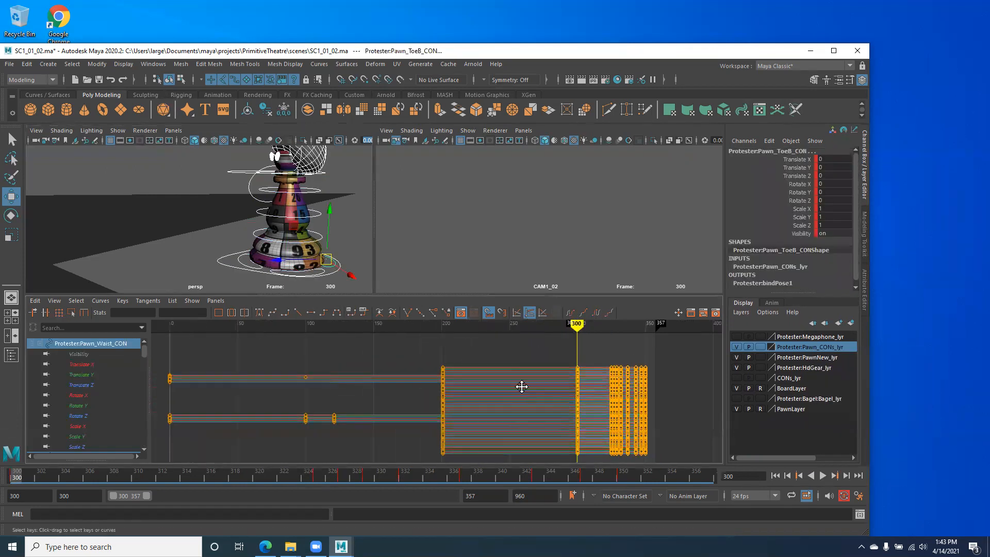
alt+middle_drag(520, 390, 502, 377)
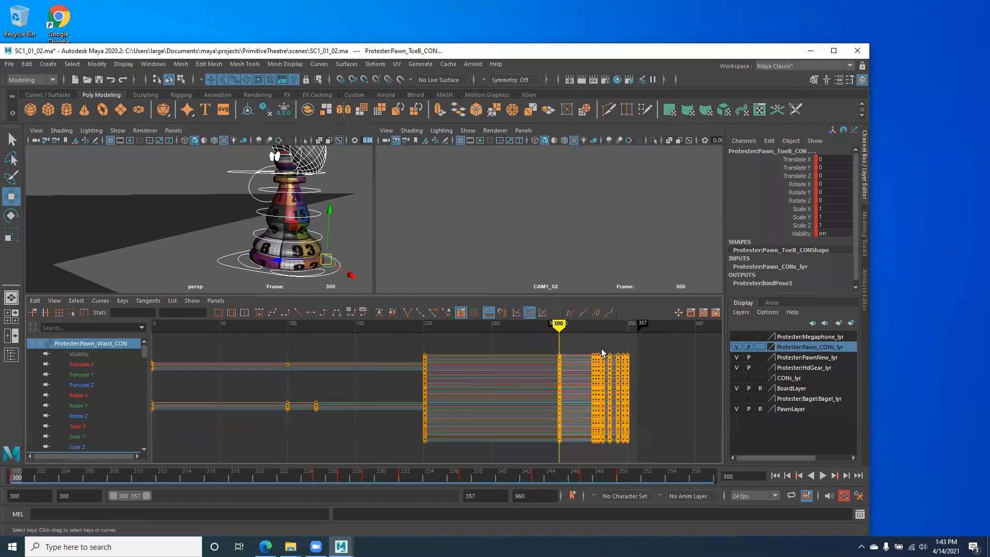
Step: Rename the Protester:Pawn_CONs_lyr display layer to Protester_ALL_lyr
right_click(794, 346)
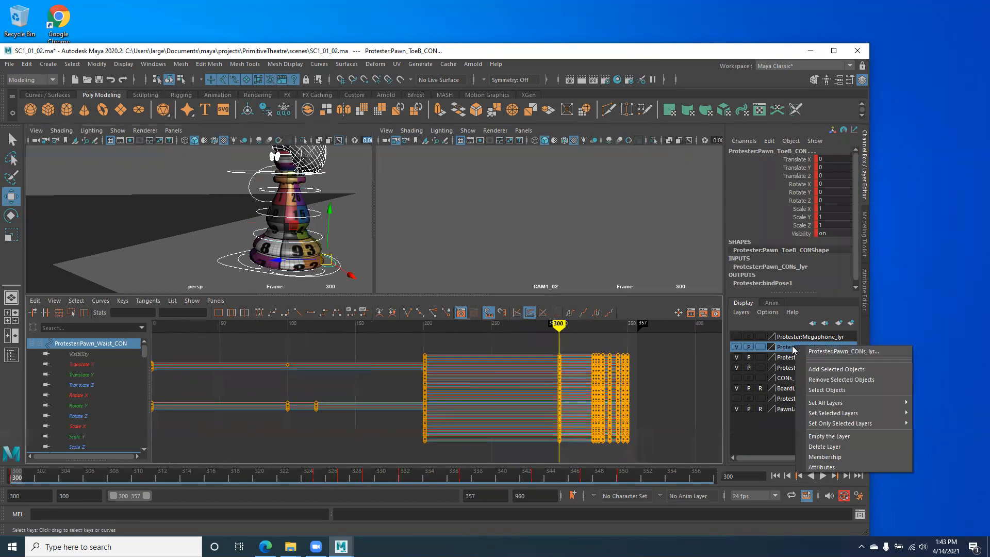
click(815, 351)
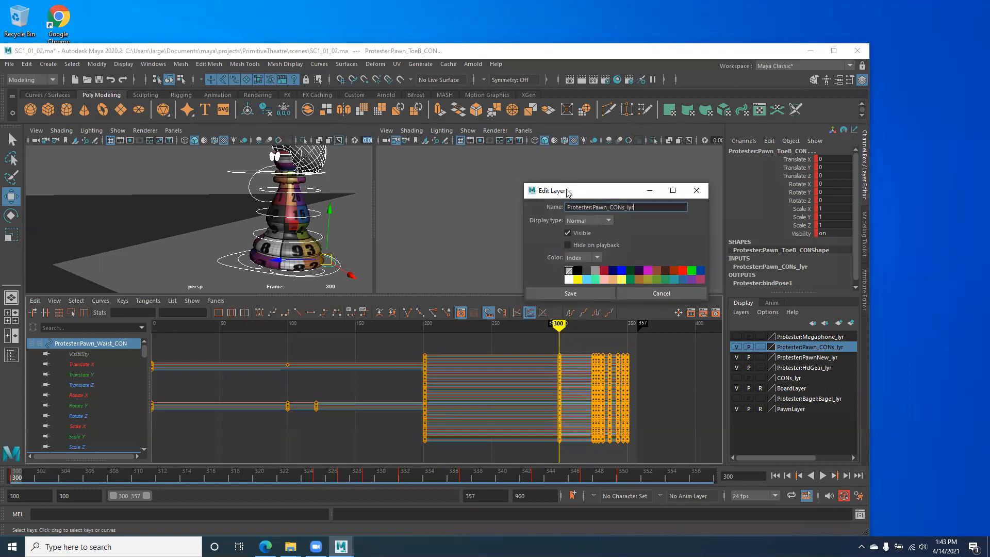
drag(567, 192, 520, 175)
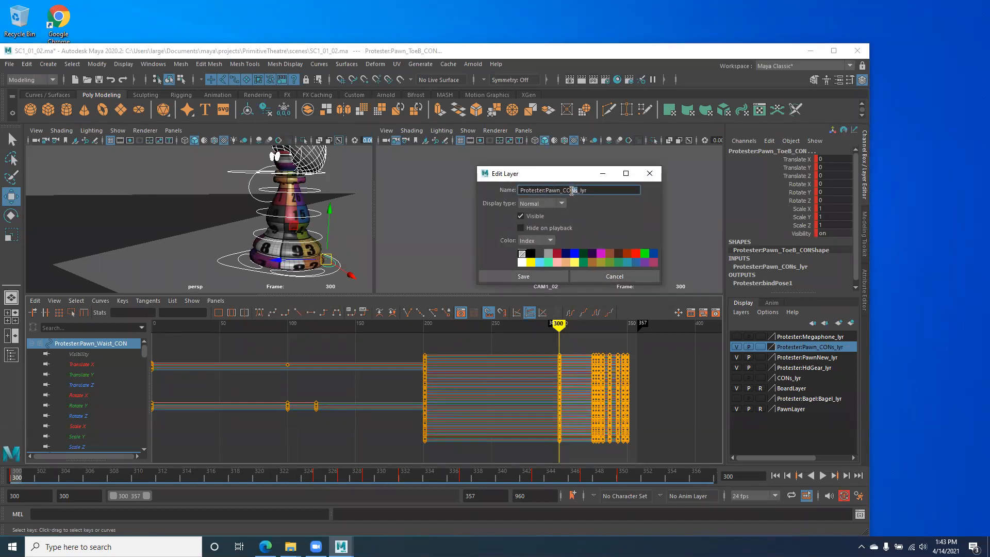
drag(578, 189, 476, 186)
click(548, 190)
drag(546, 190, 578, 190)
click(549, 189)
click(522, 275)
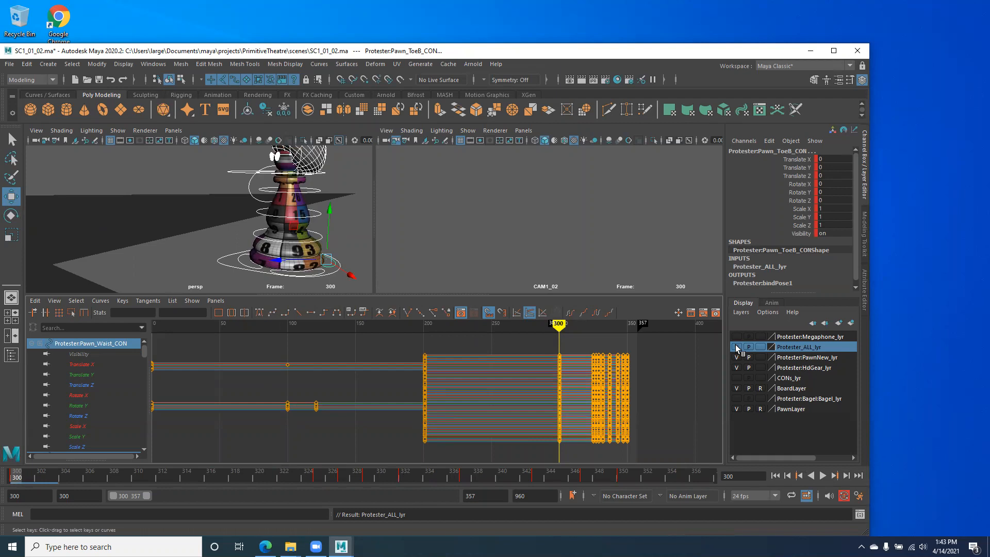
Step: Replace the CAM1_02 view with a Hypergraph hierarchy and enlarge it around the protester pawn's nodes
click(522, 131)
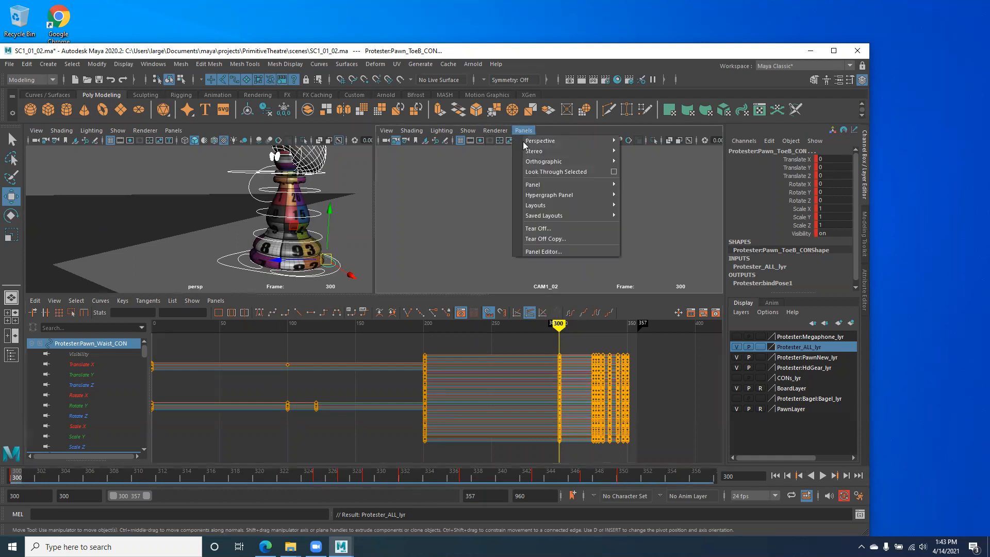
mouse_move(599, 196)
click(650, 195)
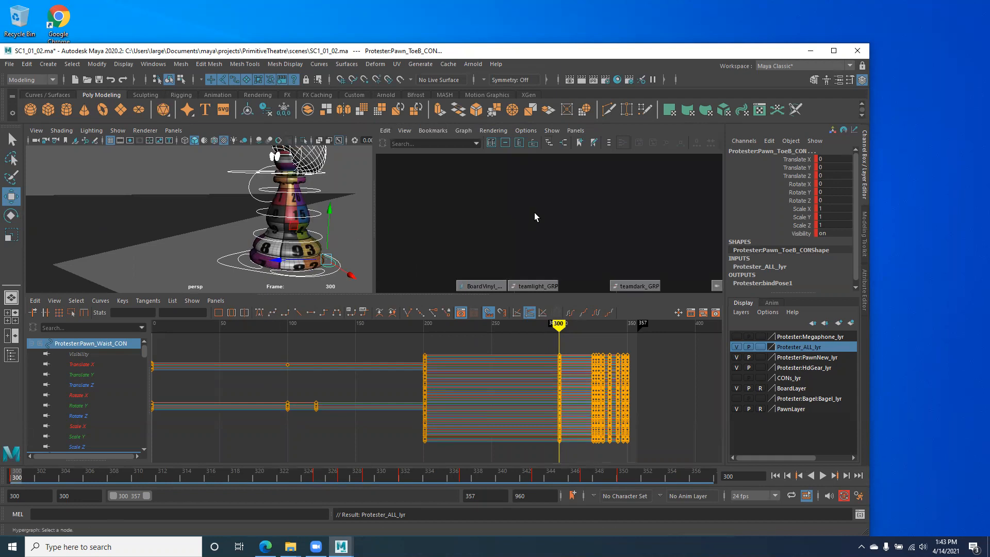
key(space)
alt+middle_drag(151, 293, 325, 363)
alt+right_drag(310, 294, 488, 294)
alt+middle_drag(488, 294, 420, 315)
alt+right_drag(420, 315, 450, 320)
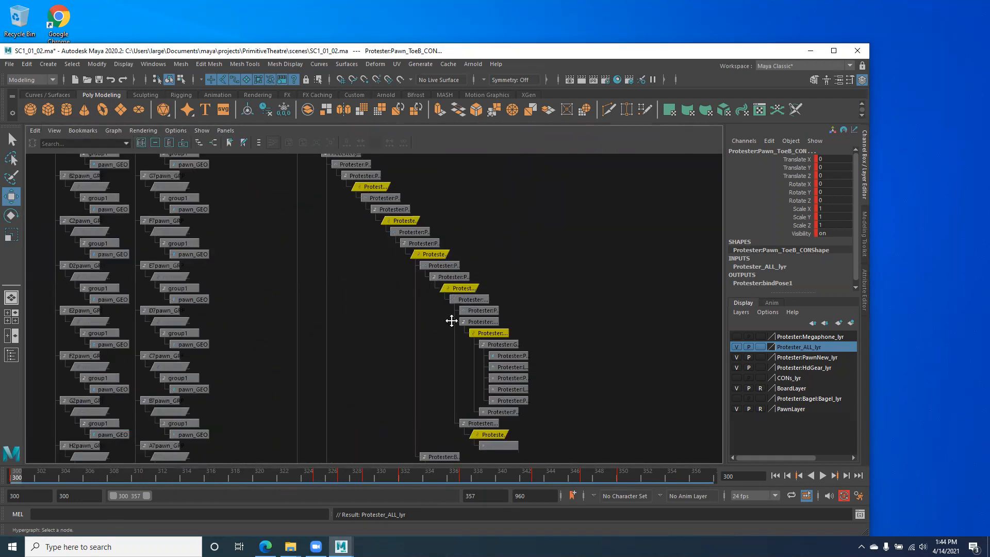
alt+middle_drag(451, 320, 451, 381)
Step: Clear the selection and reselect all objects of the Protester_ALL_lyr layer
click(511, 329)
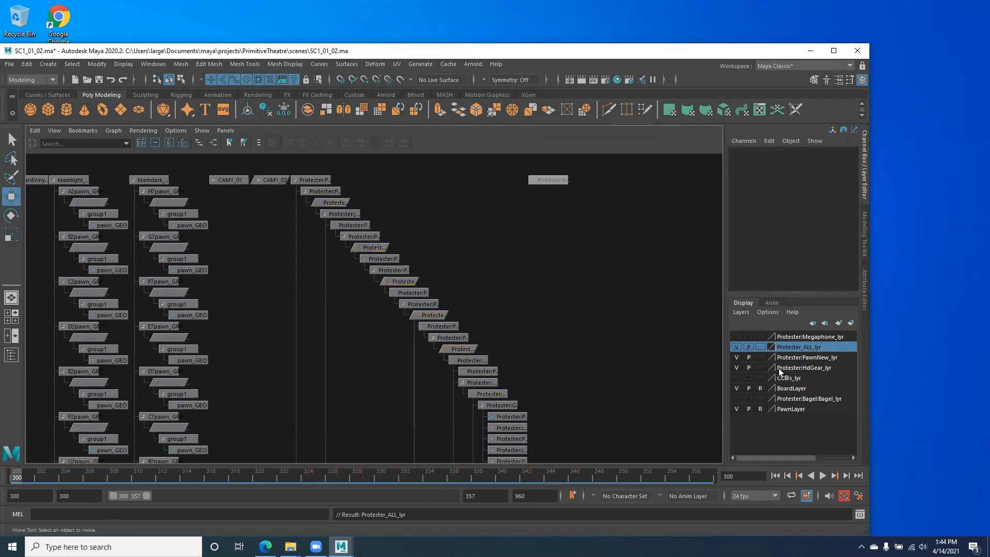
right_click(800, 351)
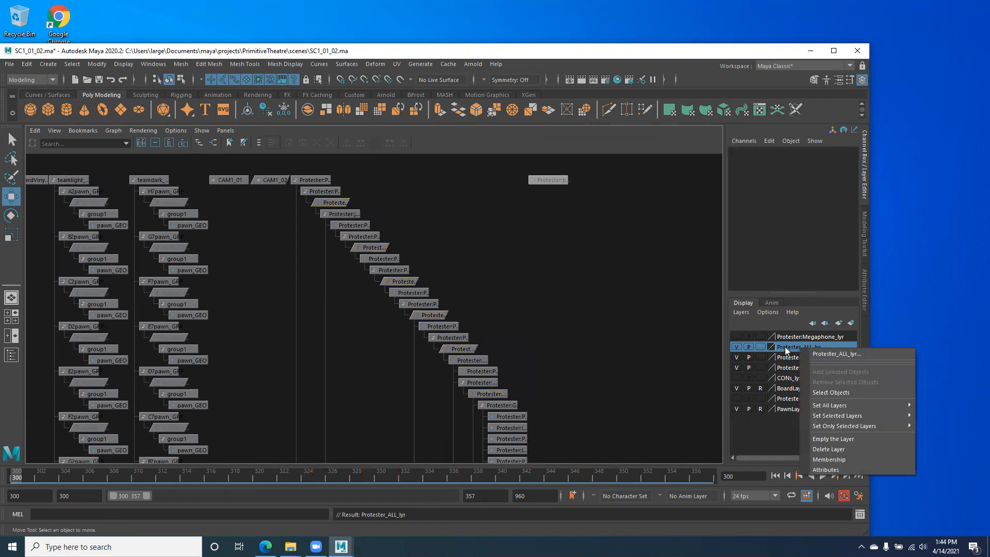
click(831, 395)
Step: Examine the hierarchy from Protester:Pawn_MSR down through the base, waist and chest controls to see which nodes are selected
alt+right_drag(309, 287, 448, 362)
alt+middle_drag(338, 313, 340, 338)
alt+right_drag(340, 339, 477, 376)
alt+middle_drag(255, 281, 287, 345)
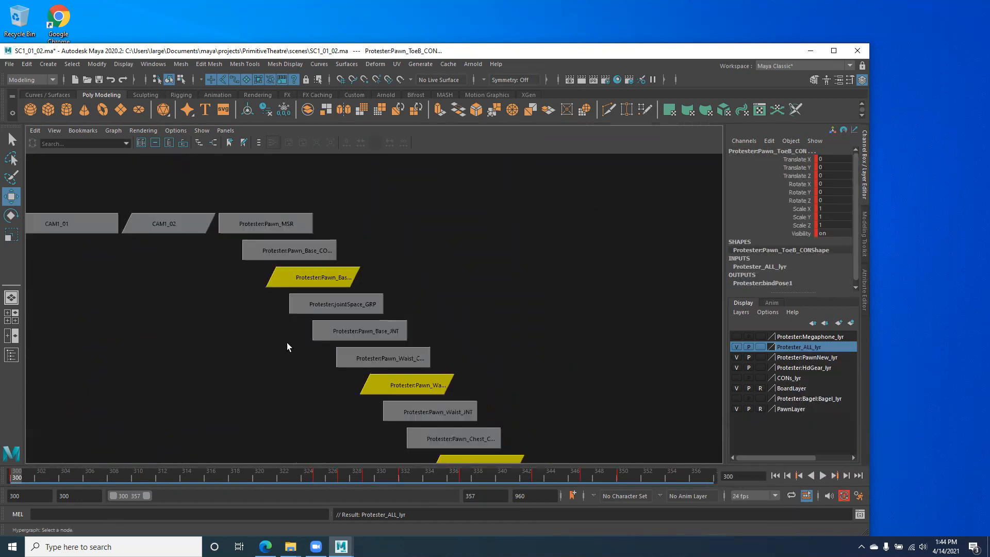
alt+right_drag(287, 345, 449, 369)
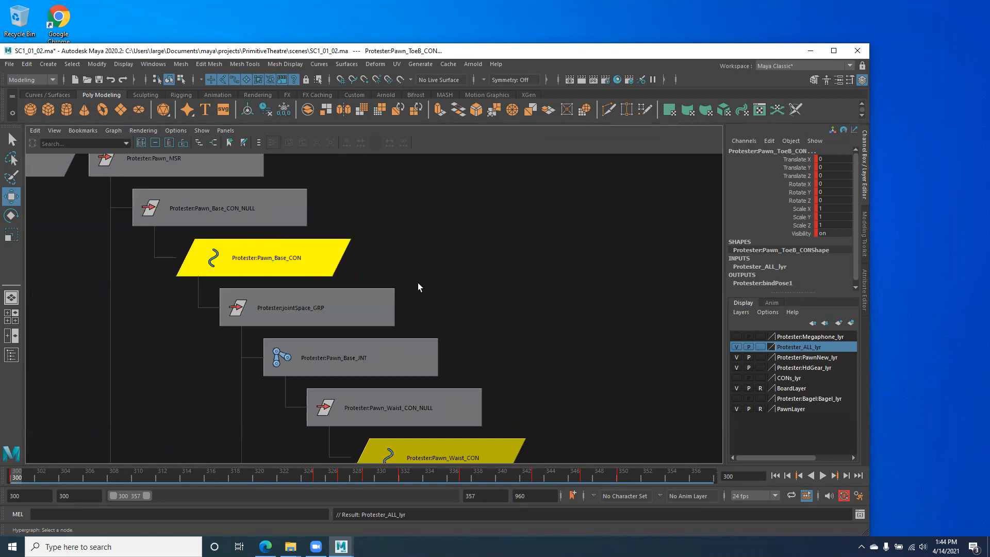
alt+right_drag(537, 322, 338, 366)
alt+middle_drag(338, 410, 322, 295)
alt+right_drag(316, 282, 567, 284)
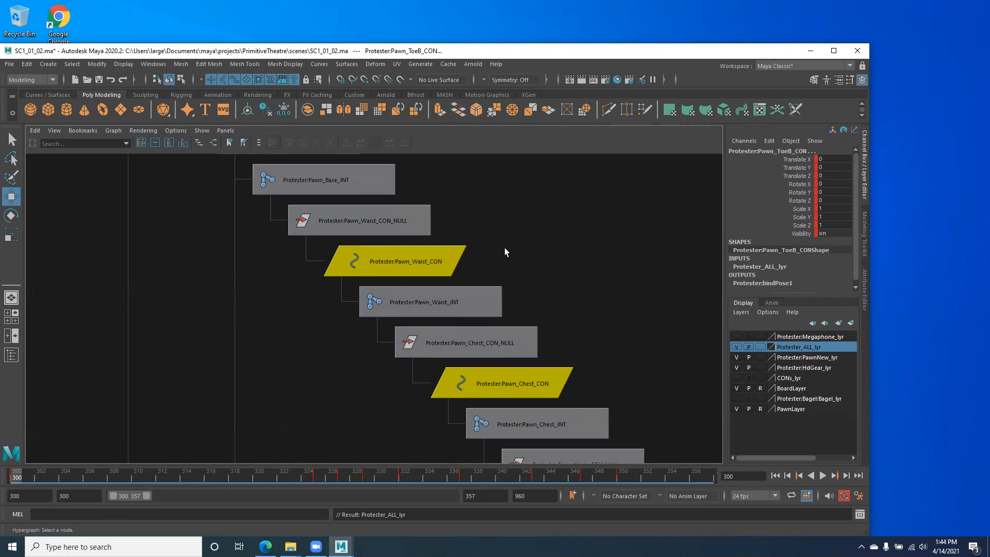
alt+middle_drag(390, 288, 347, 244)
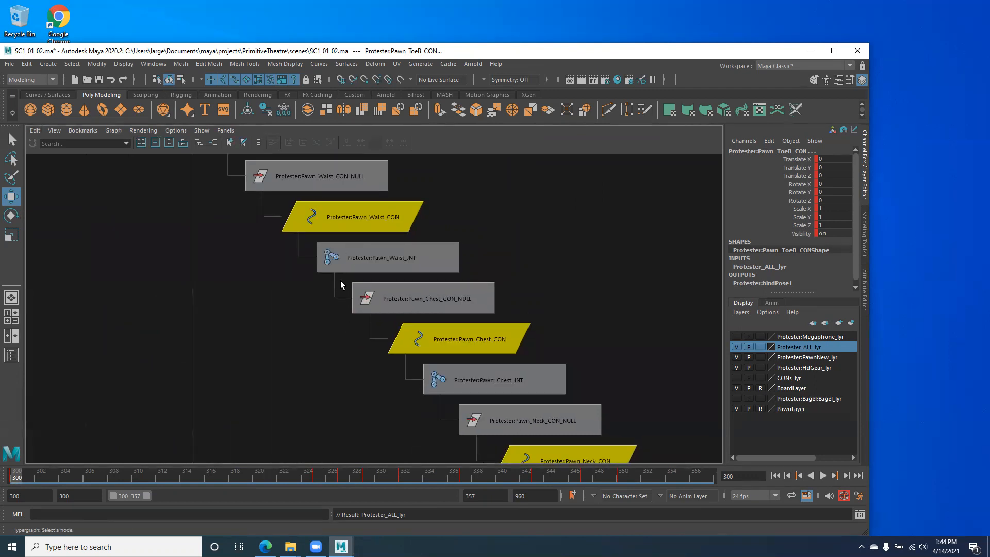
Step: Examine the lower hierarchy for the megaphone, bagel and toe controls and check which nodes are selected
alt+middle_drag(449, 377, 542, 339)
alt+middle_drag(498, 313, 300, 373)
alt+right_drag(500, 427, 535, 370)
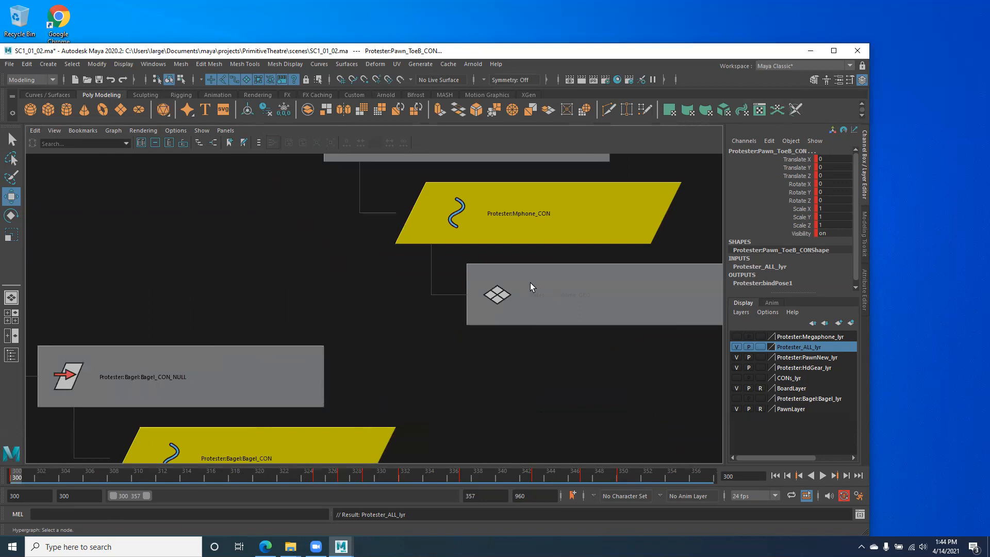
alt+right_drag(582, 285, 281, 285)
alt+middle_drag(466, 219, 470, 218)
alt+right_drag(416, 272, 211, 376)
alt+middle_drag(212, 376, 483, 148)
alt+right_drag(483, 149, 368, 274)
alt+middle_drag(368, 274, 363, 227)
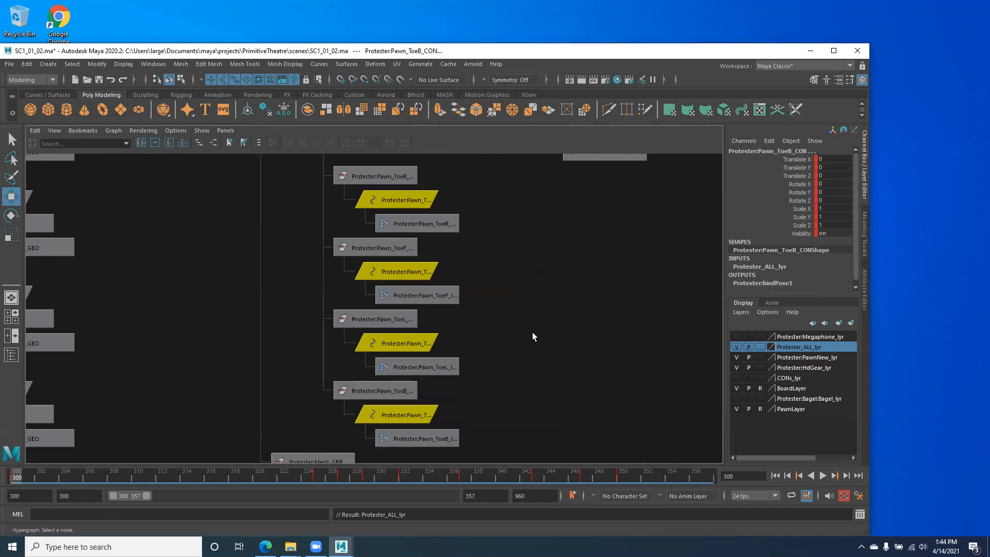
Step: Restore the multi-panel layout and set a key on all selected protester controls at frame 300
key(space)
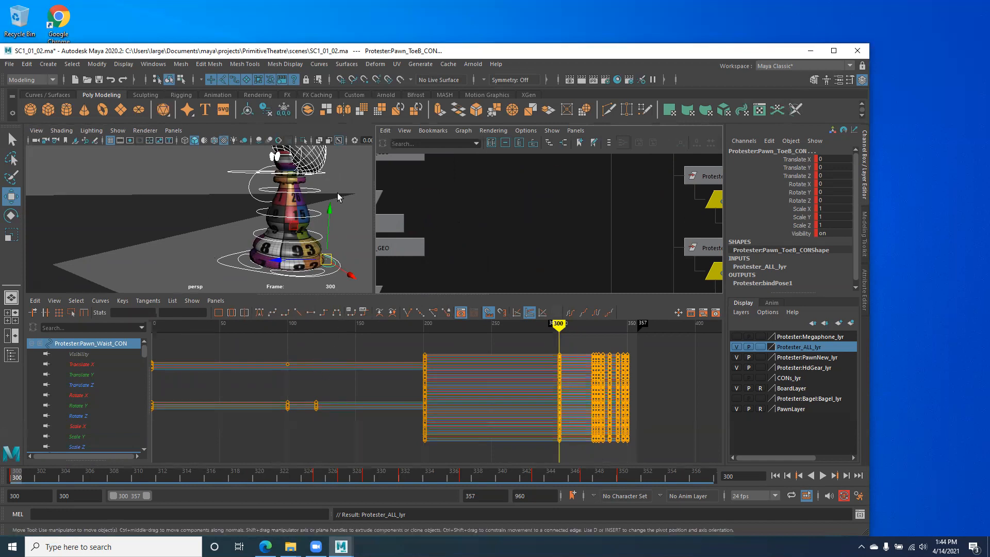
scroll(548, 230, down, 2)
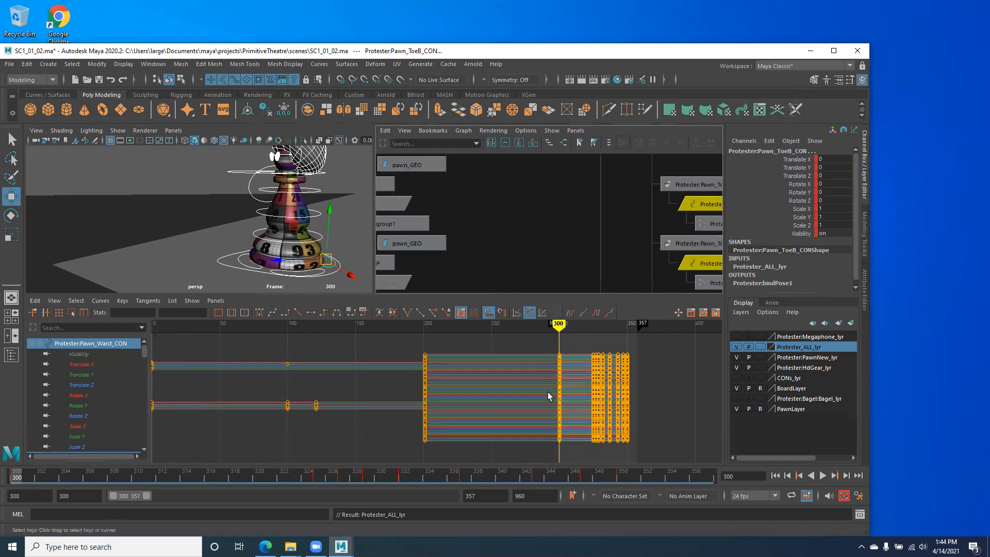
key(s)
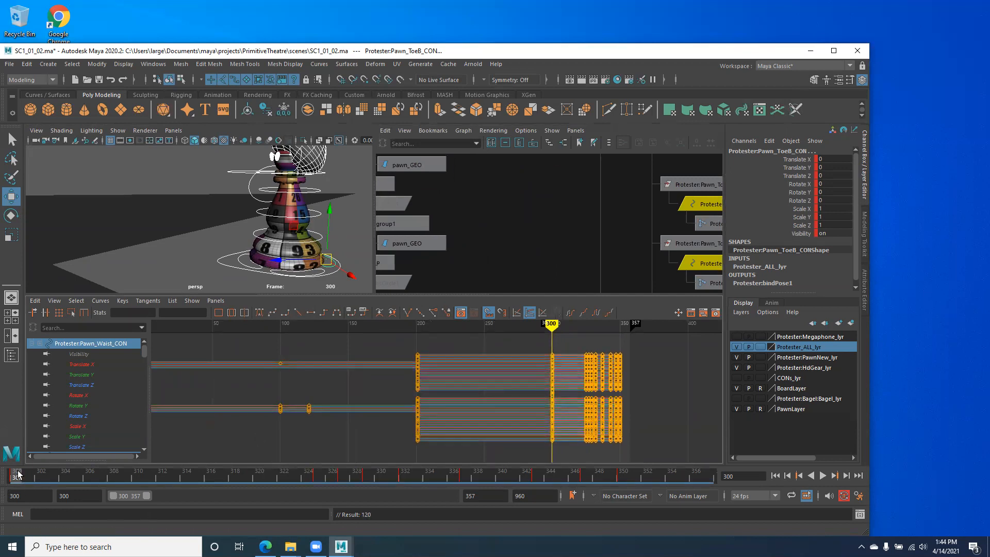
Step: Delete all of the selected controls' keys after frame 300 in the Graph Editor
alt+middle_drag(494, 393, 406, 401)
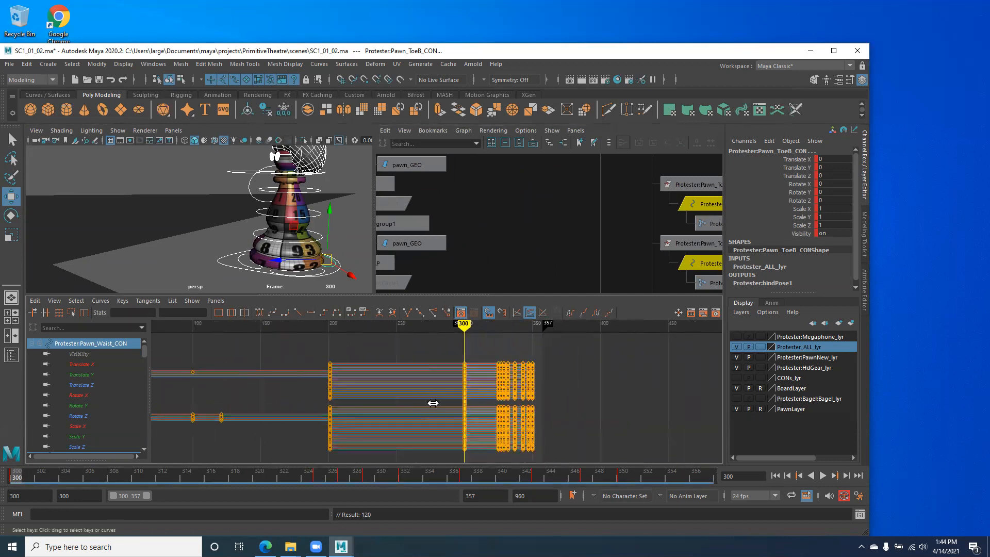
alt+shift+right_drag(433, 402, 484, 404)
alt+middle_drag(447, 404, 387, 397)
alt+right_drag(387, 398, 409, 396)
alt+middle_drag(409, 395, 395, 397)
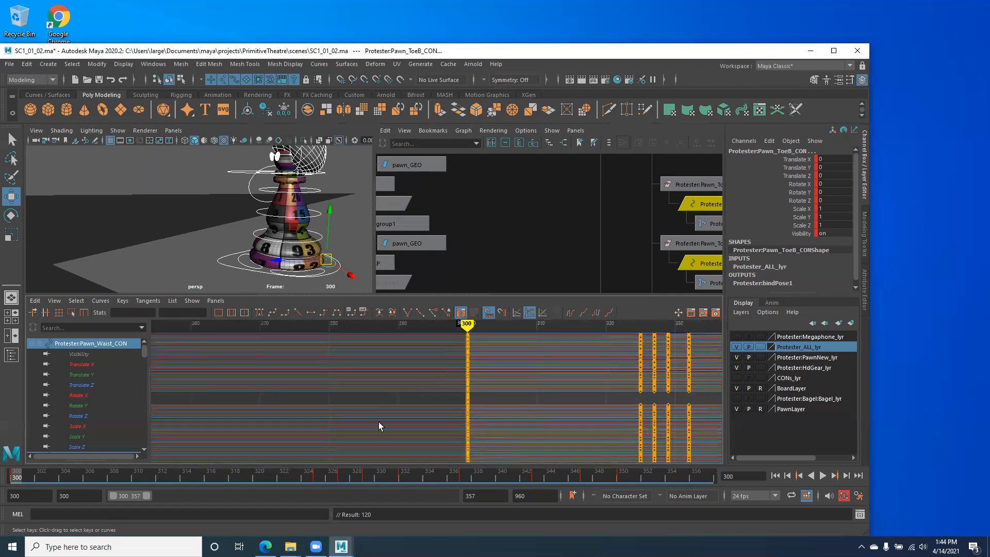
alt+right_drag(630, 408, 610, 410)
alt+middle_drag(521, 384, 489, 376)
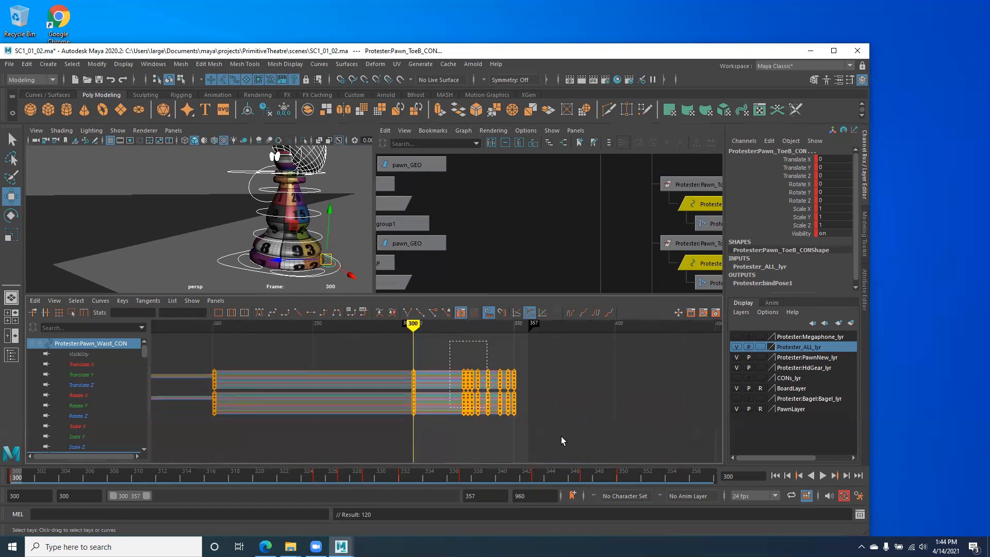
drag(450, 341, 561, 440)
key(Delete)
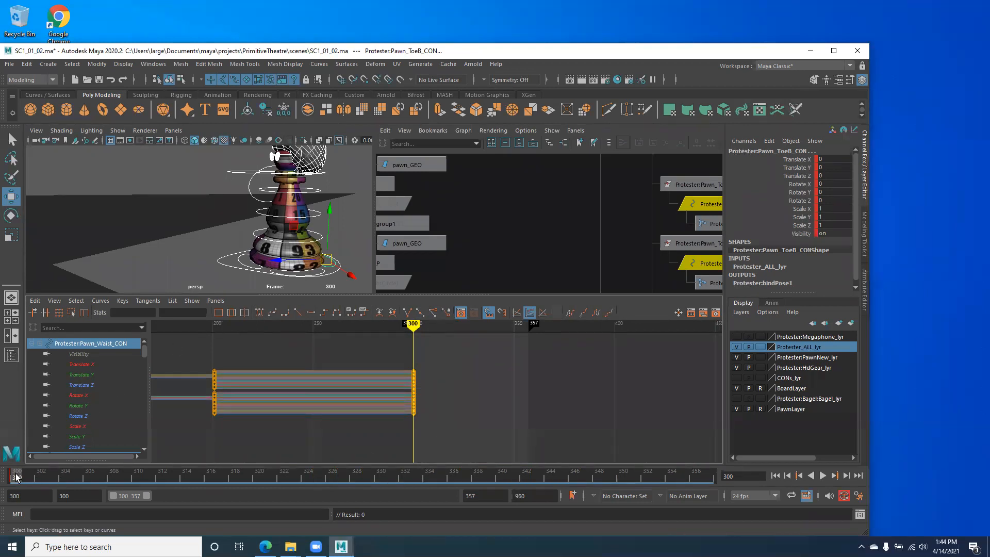
Step: Play back the range to check the protester pawn's motion and return to frame 300
key(alt+v)
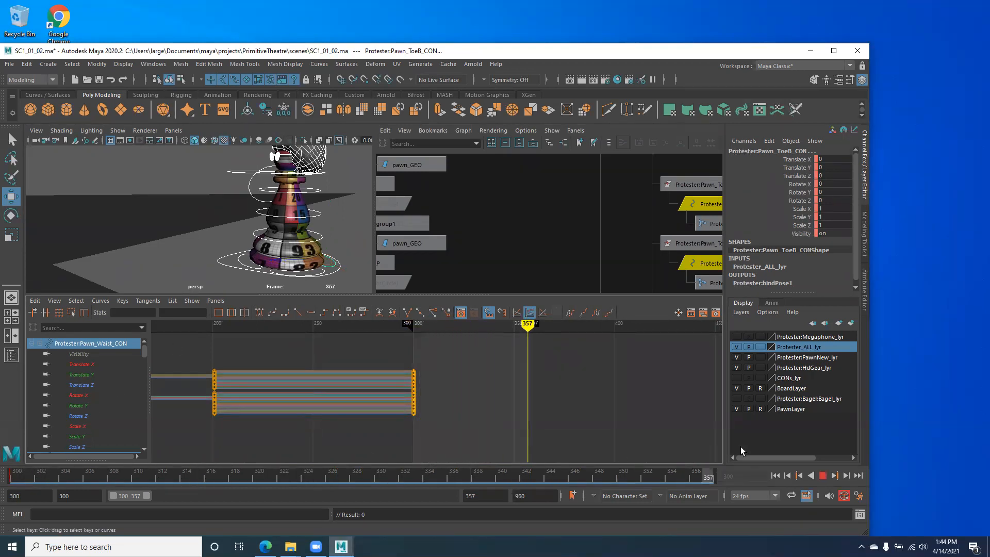
click(17, 478)
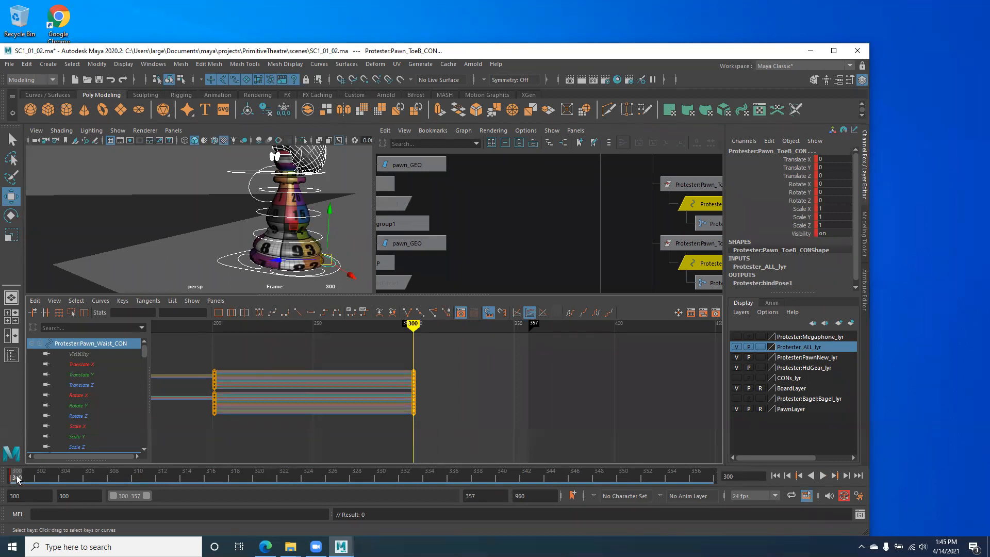
mouse_move(17, 478)
mouse_down()
mouse_move(343, 485)
mouse_move(6, 487)
mouse_up()
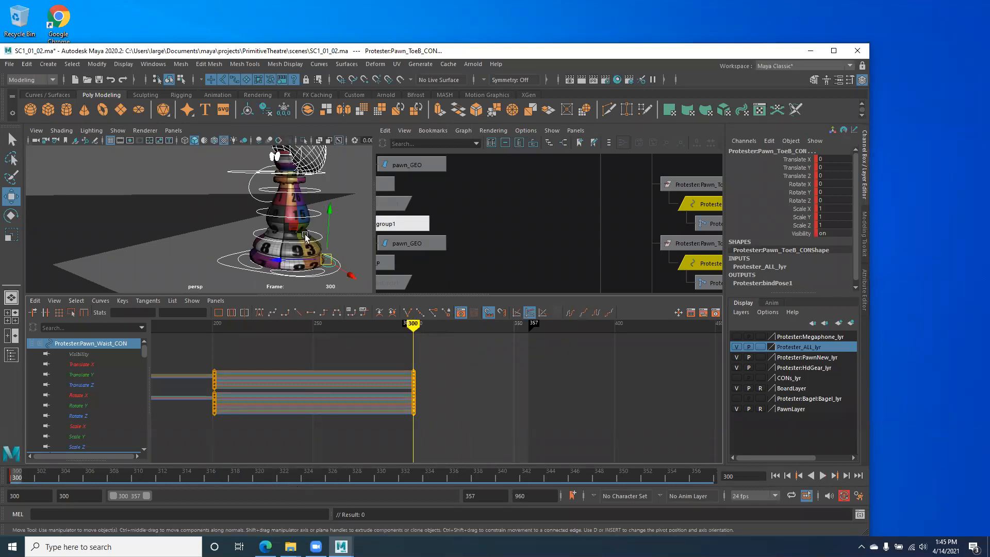
Step: Pull the perspective view back around the protester pawn and turn on the visibility of CONs_lyr
alt+drag(186, 242, 237, 248)
alt+right_drag(277, 268, 165, 241)
alt+drag(166, 241, 164, 246)
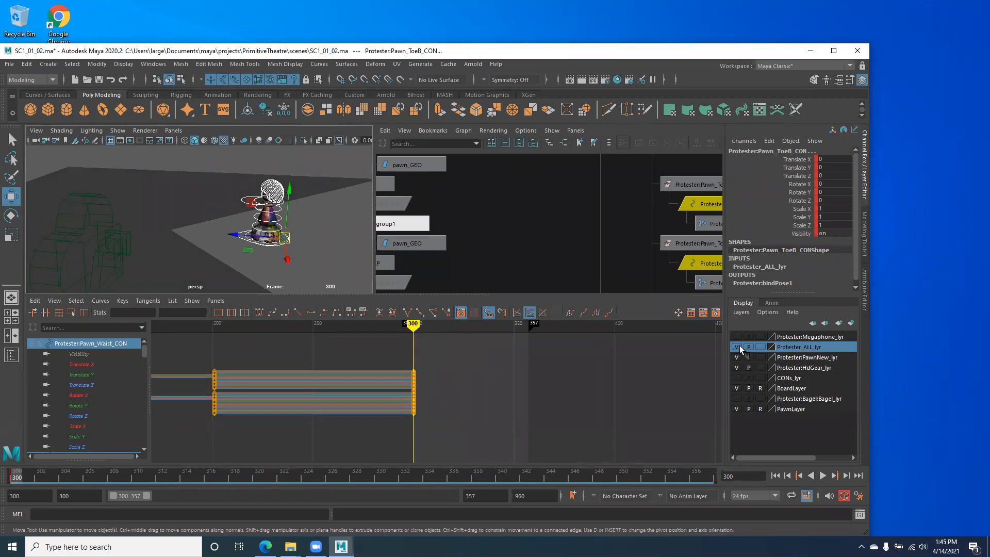
click(736, 378)
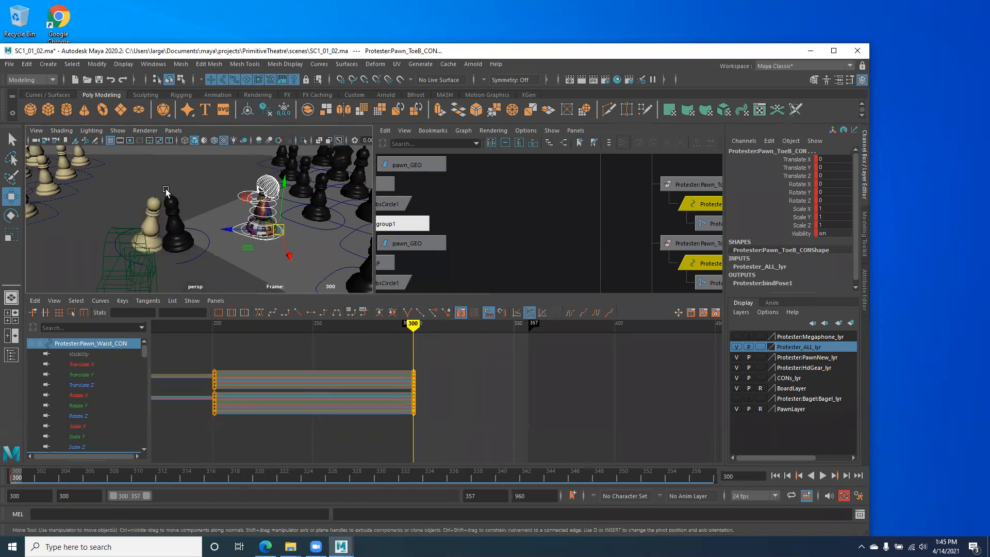
Step: Try to move all selected protester controls along Z at frame 300, then undo the move
alt+right_drag(644, 193, 451, 198)
alt+right_drag(636, 214, 526, 231)
alt+middle_drag(559, 172, 577, 185)
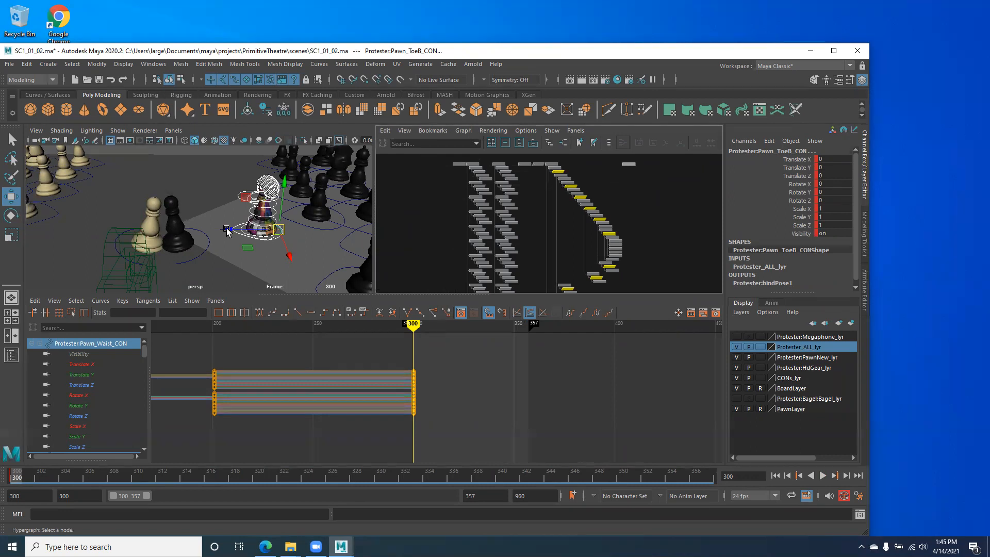
drag(226, 231, 317, 230)
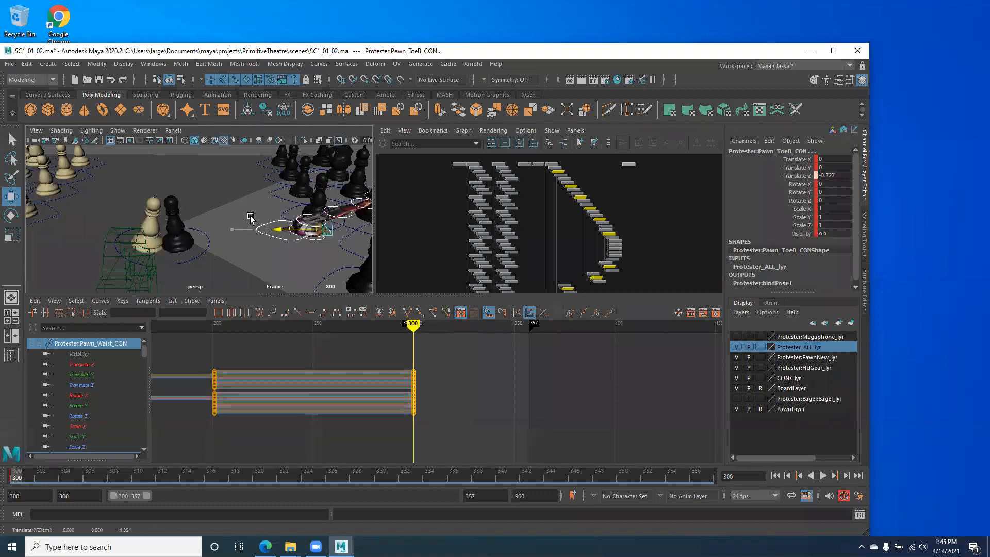
key(ctrl+z)
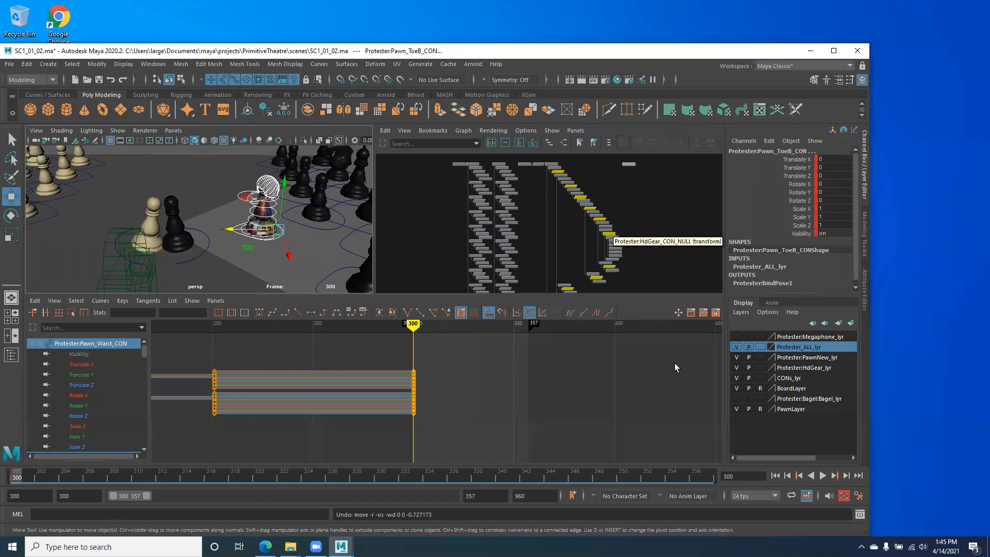
Step: Try to slide only the protester pawn's base control along Z at frame 300, then undo the move
right_click(802, 349)
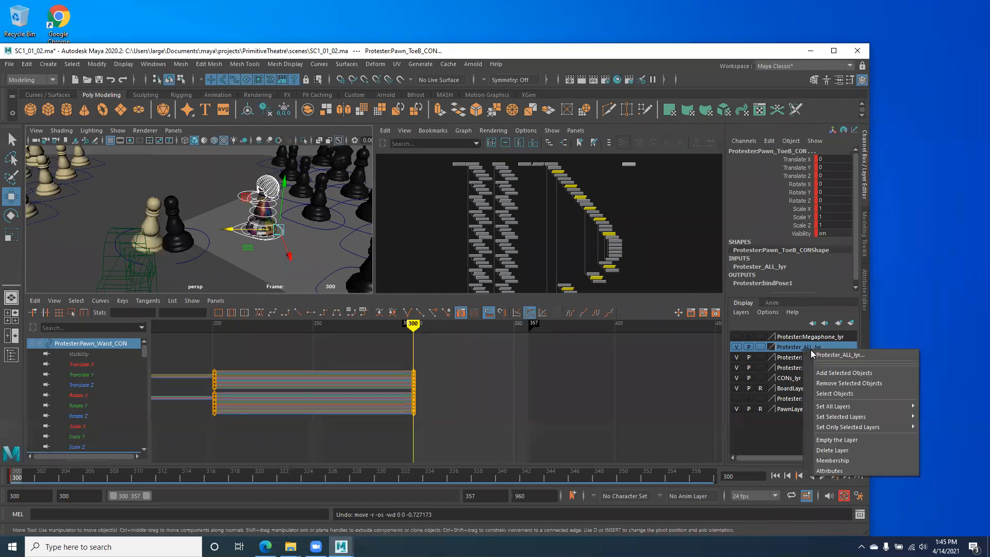
click(828, 393)
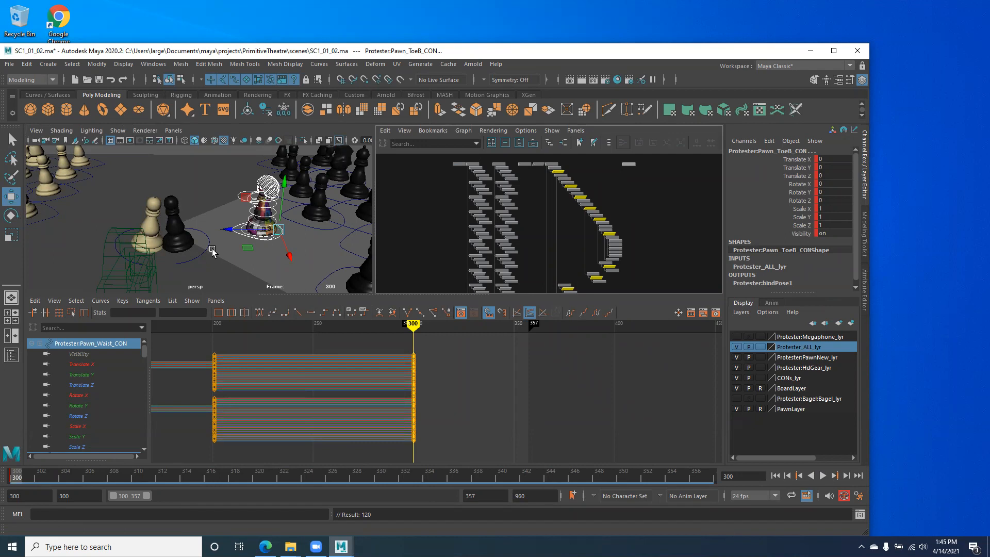
alt+right_drag(201, 240, 234, 226)
click(228, 188)
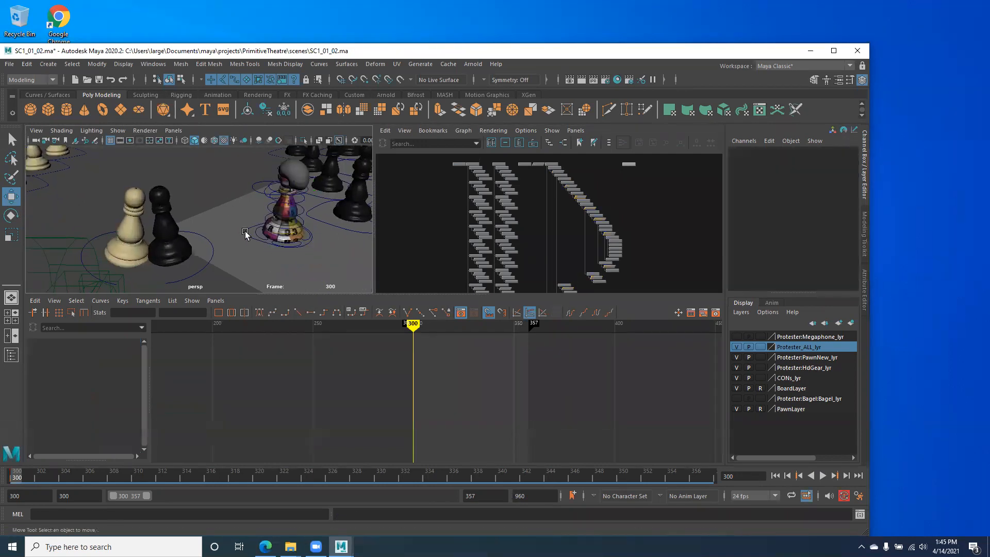
click(297, 245)
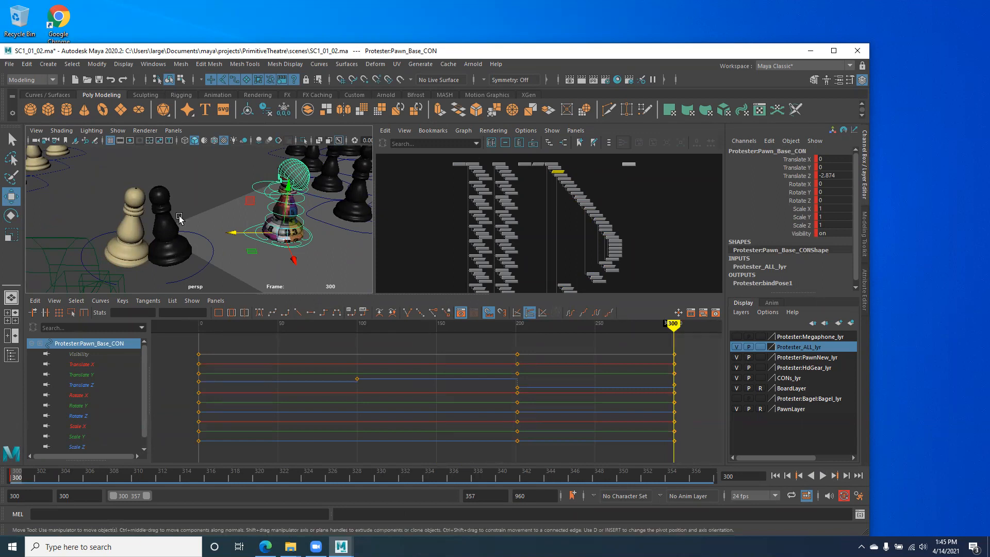
drag(239, 230, 241, 253)
key(ctrl+z)
Step: Advance playback to frame 325 and set a key there on all objects in Protester_ALL_lyr
key(alt+v)
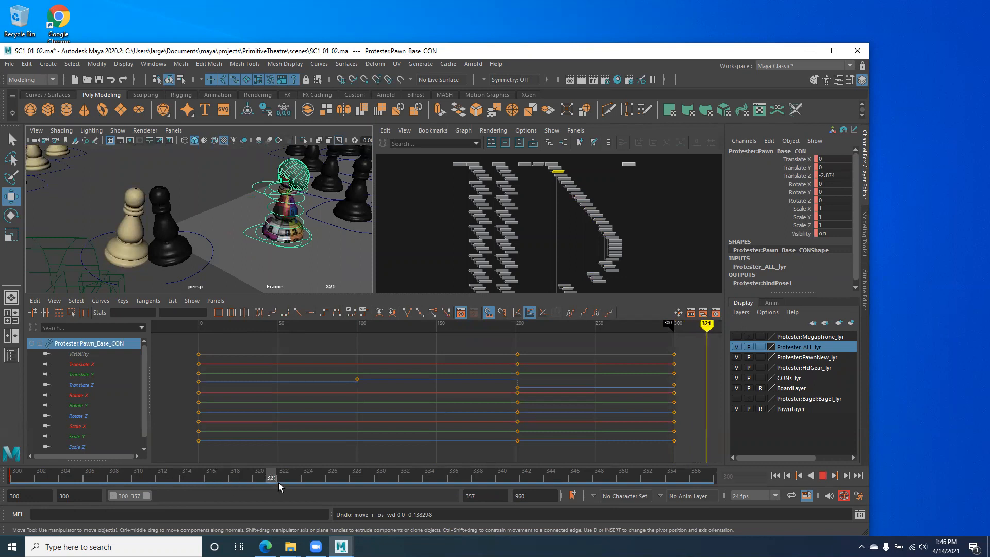
key(alt+v)
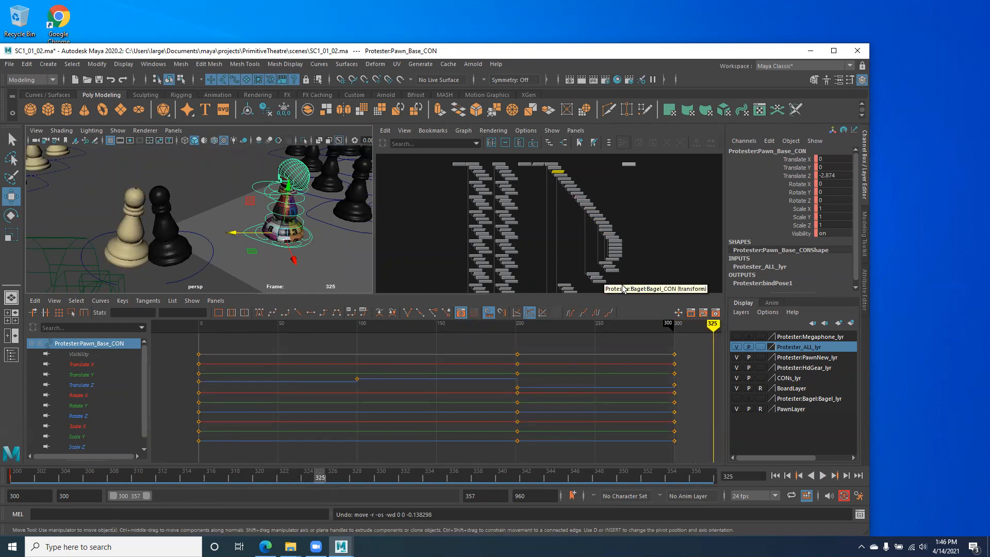
right_click(796, 346)
click(834, 392)
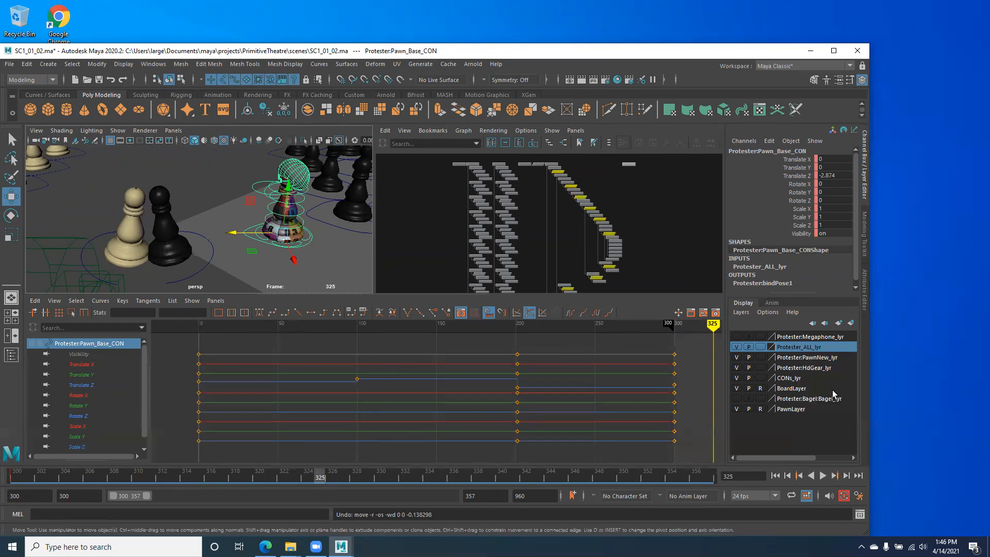
alt+middle_drag(503, 392, 345, 400)
key(s)
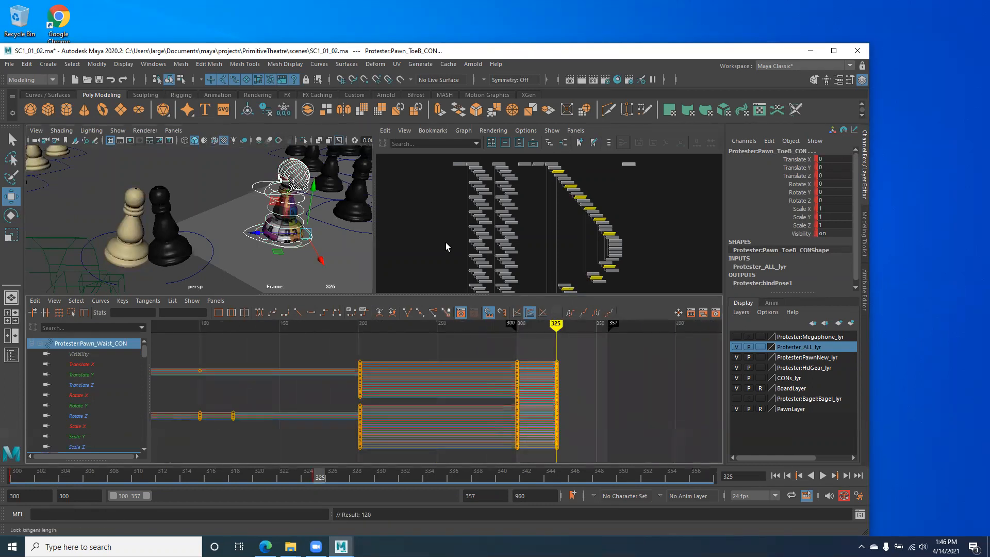
Step: Slide the protester's Pawn_Base_CON along Z past the two facing pawns, to about 1.749 at frame 325
click(231, 220)
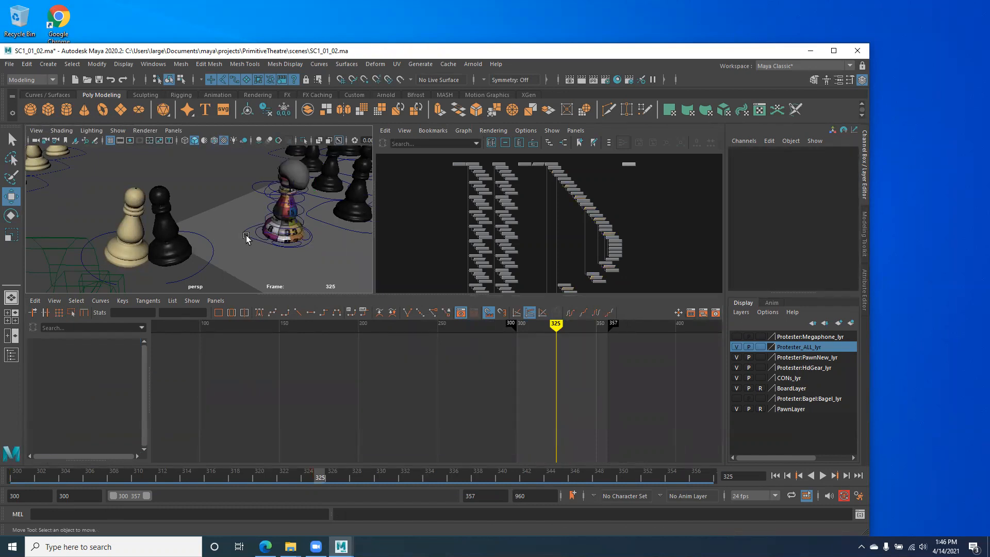
click(246, 238)
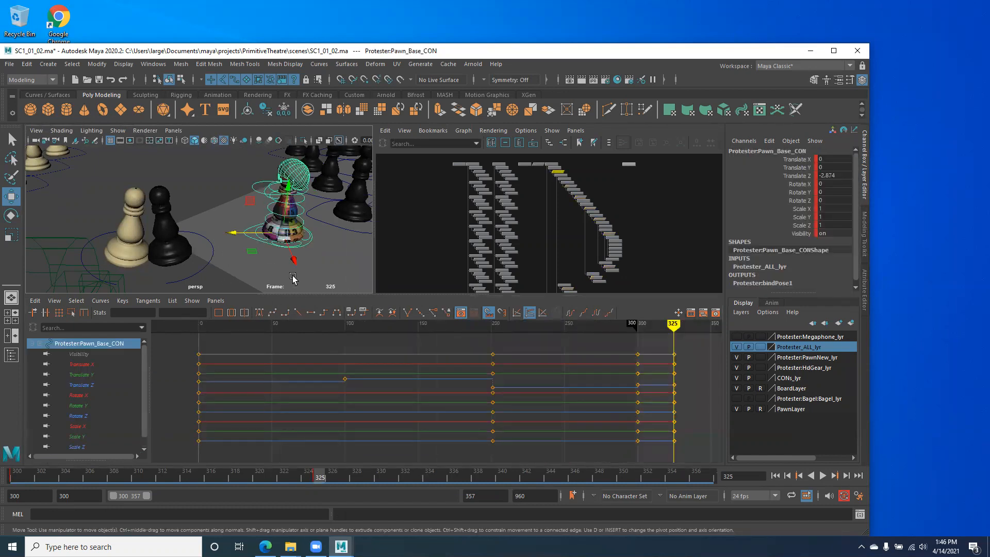
drag(225, 227, 28, 250)
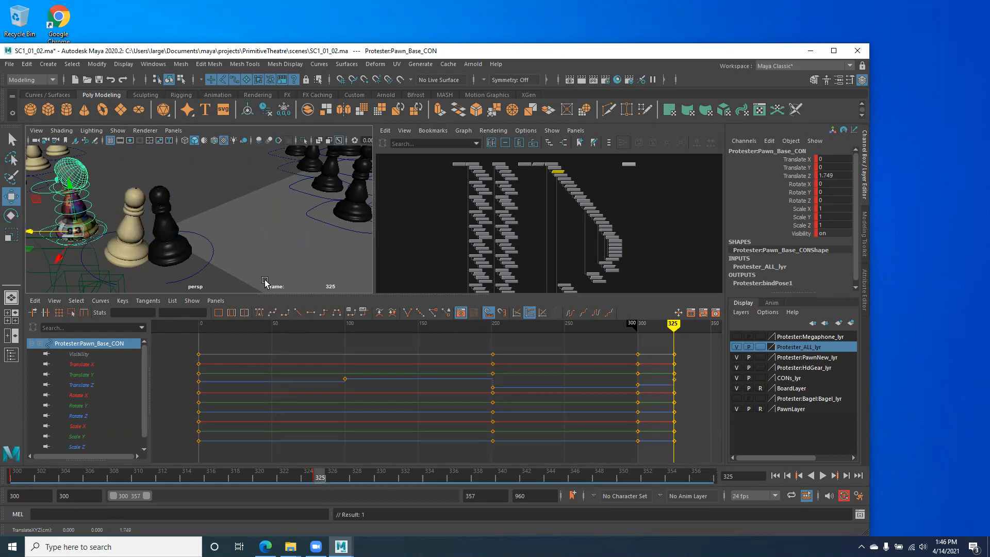
Step: Examine the base control's Translate Z keys and the protester pawn's placement beside the two facing pawns
alt+middle_drag(452, 382, 357, 381)
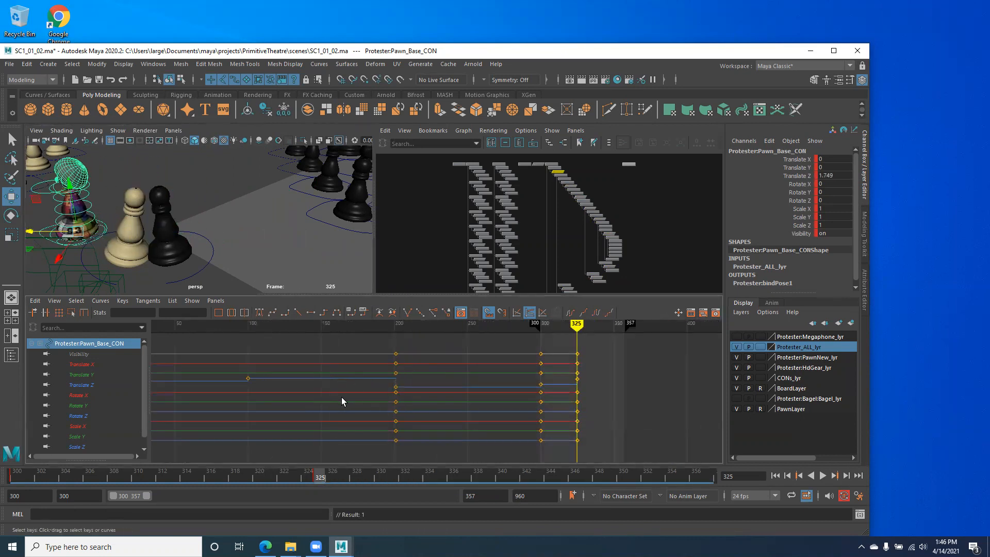
alt+shift+right_drag(341, 398, 359, 401)
alt+middle_drag(381, 400, 156, 404)
alt+middle_drag(242, 411, 252, 417)
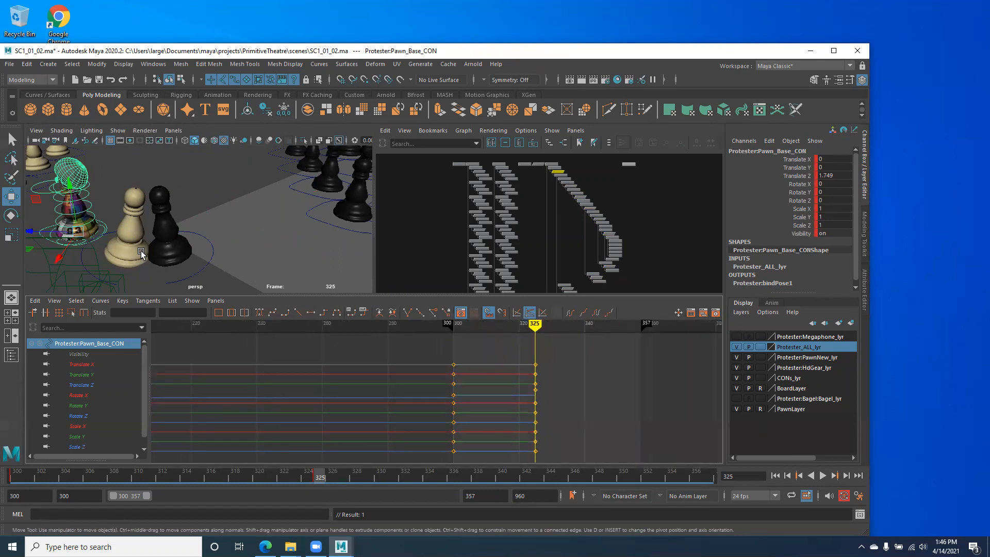
alt+middle_drag(140, 250, 201, 246)
alt+drag(201, 245, 225, 232)
alt+right_drag(224, 232, 232, 242)
alt+middle_drag(232, 242, 262, 230)
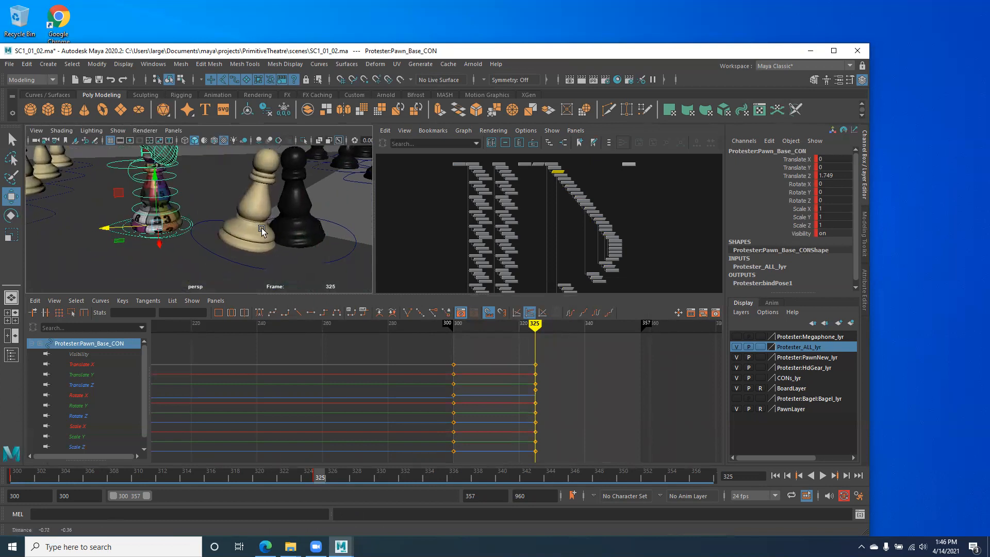
alt+right_drag(262, 229, 286, 238)
alt+middle_drag(225, 244, 219, 265)
alt+right_drag(218, 264, 208, 258)
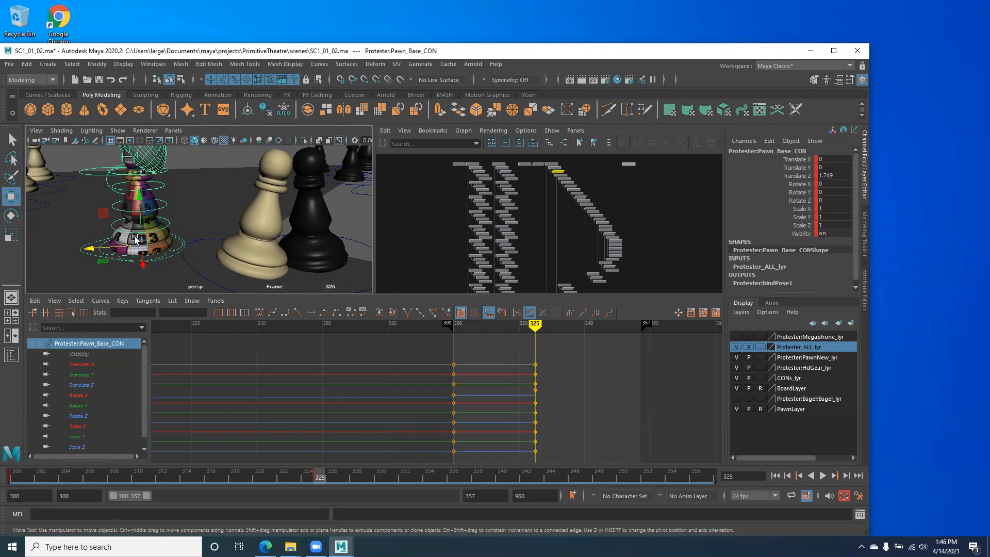
click(81, 385)
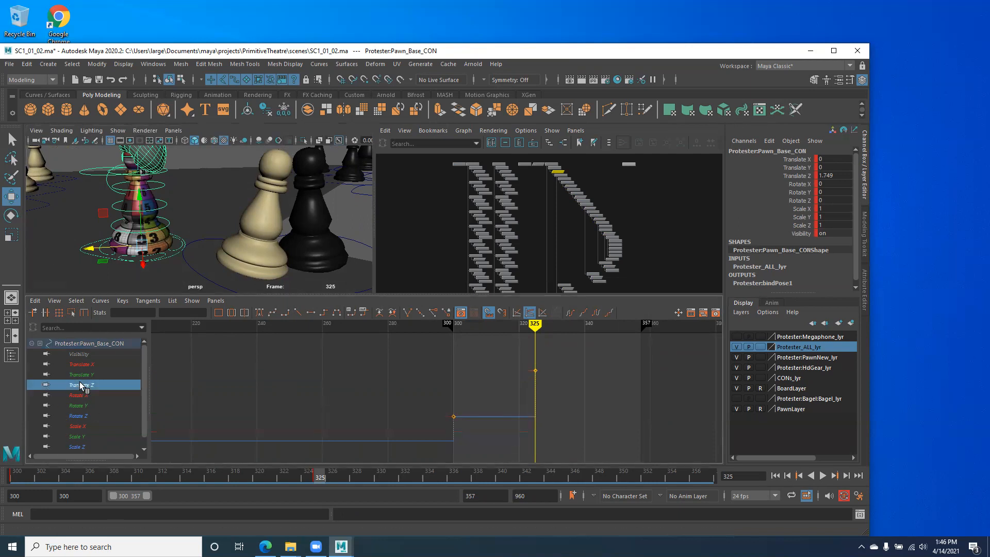
alt+drag(93, 260, 143, 260)
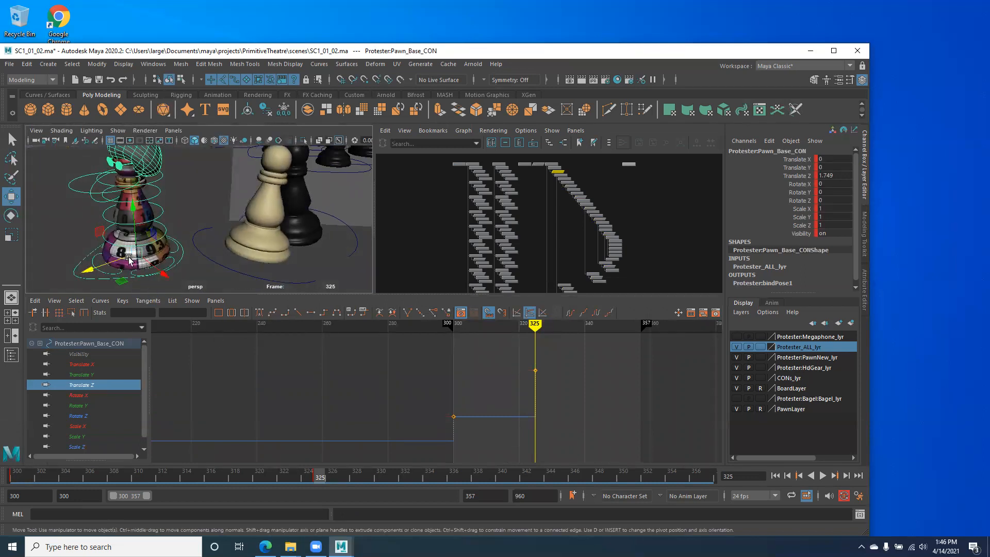
alt+drag(88, 268, 110, 267)
click(50, 247)
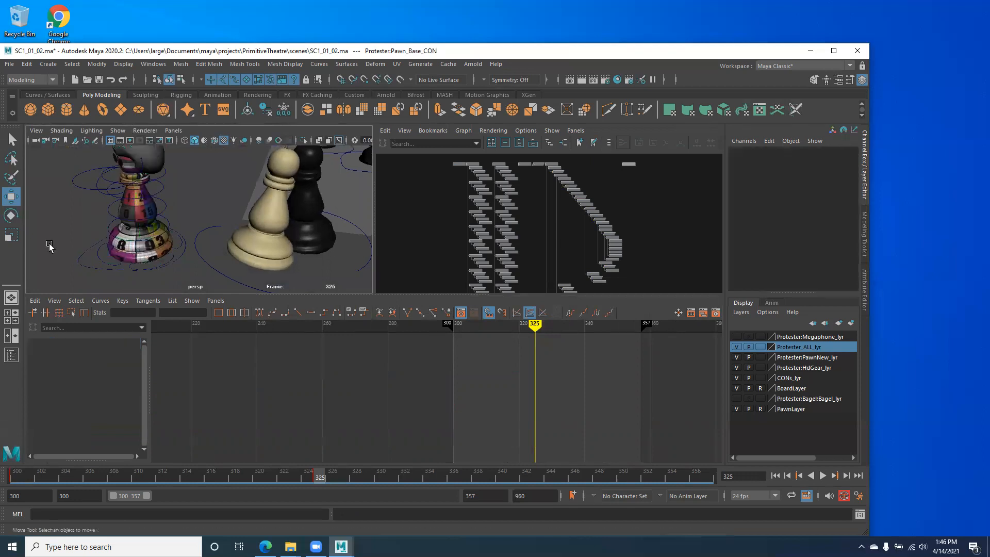
click(86, 267)
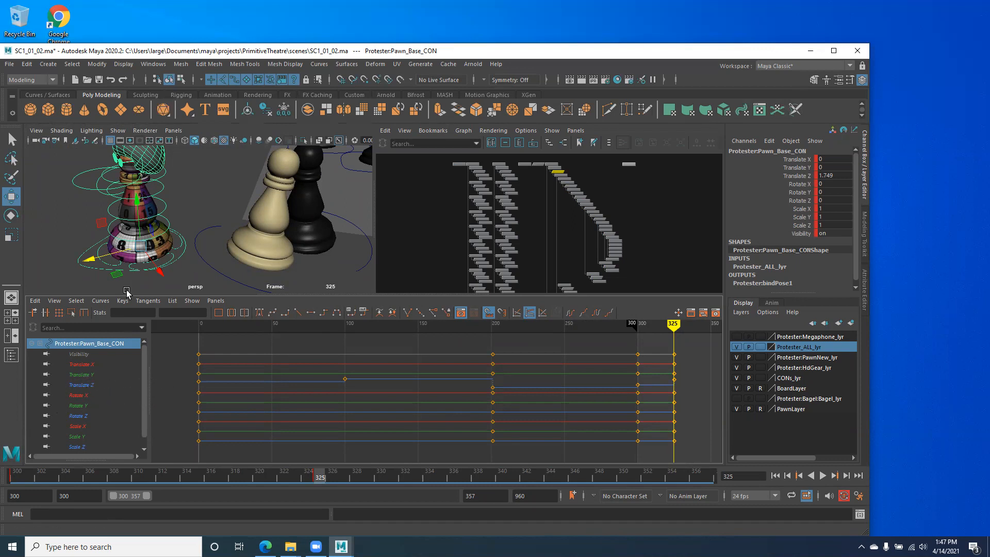
Step: Show the CAM1_02 view in place of the Hypergraph and slide the base control back to Translate Z 1.471
click(575, 130)
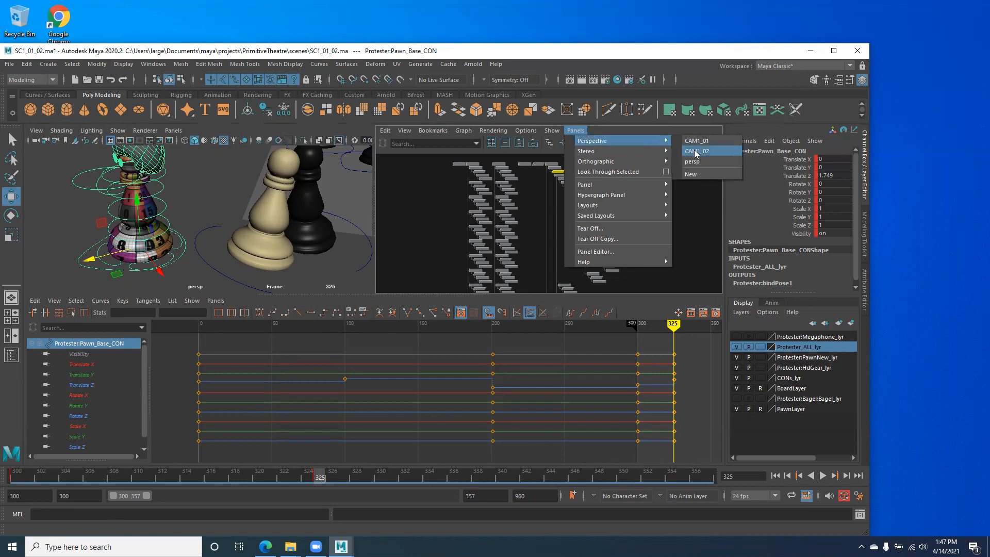
click(696, 151)
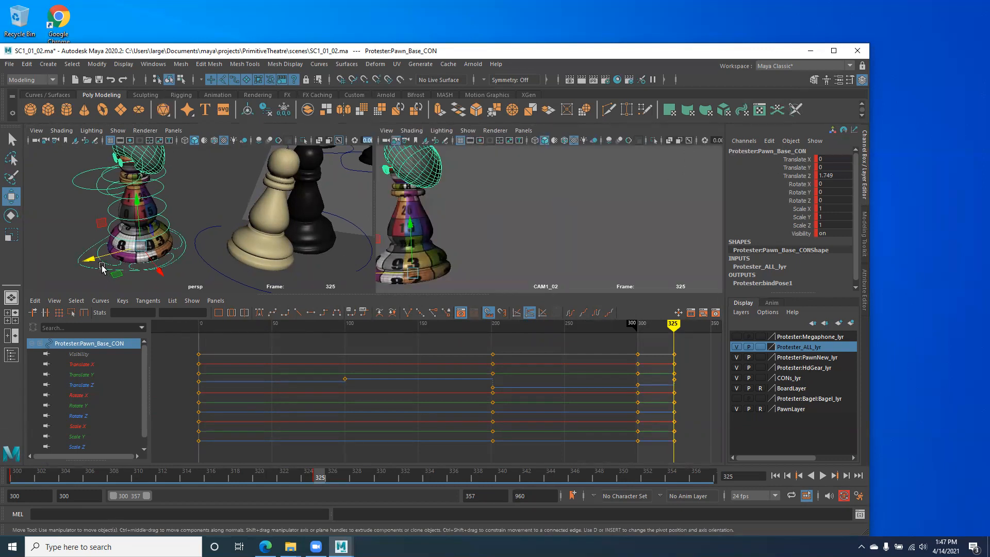
drag(93, 259, 110, 253)
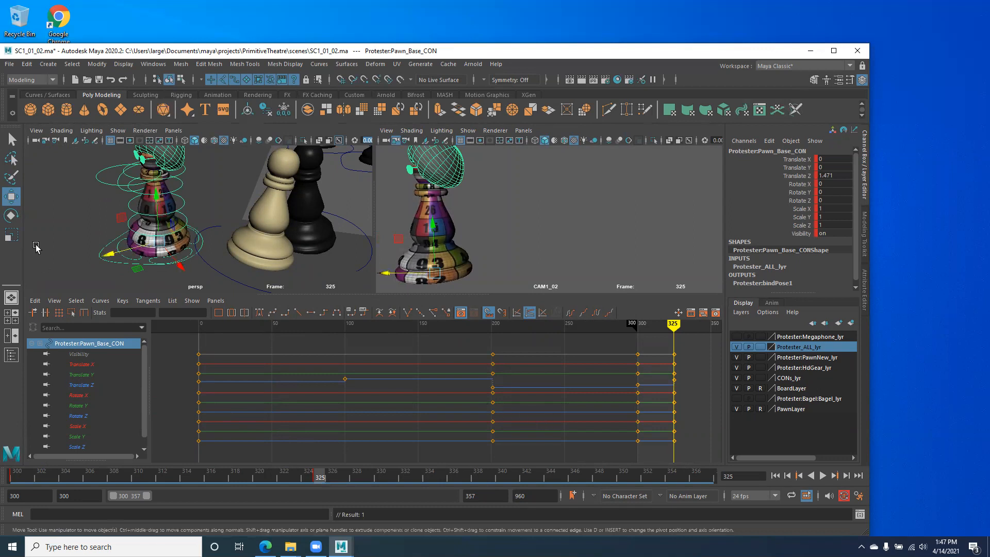
Step: Isolate the base control's Translate Z curve and select its keys at frames 300 and 325
click(75, 385)
alt+middle_drag(518, 421, 372, 423)
alt+shift+right_drag(373, 430, 421, 425)
alt+middle_drag(421, 426, 234, 420)
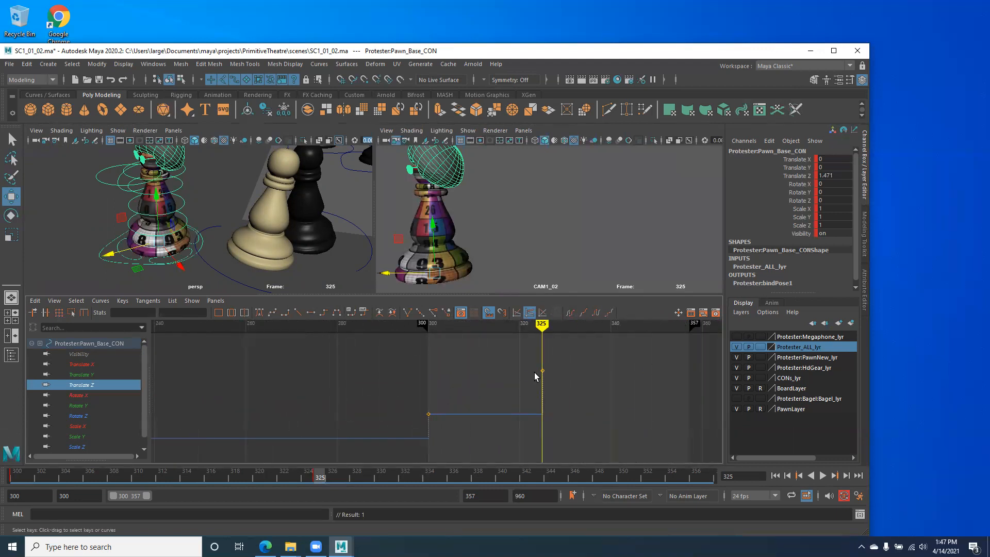
drag(578, 356, 421, 422)
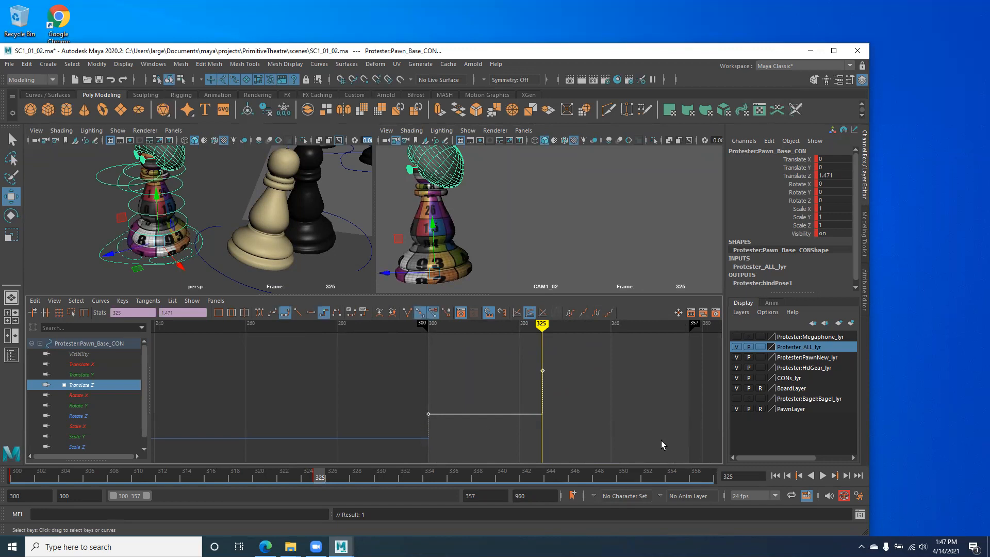
Step: Set the default in and out tangents to Auto in the animation preferences and save them
click(857, 496)
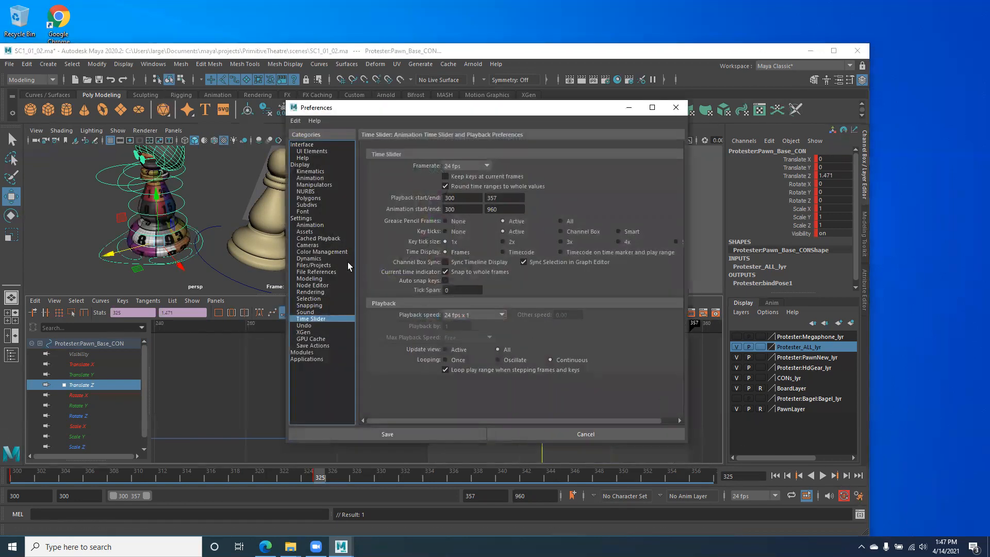
click(301, 218)
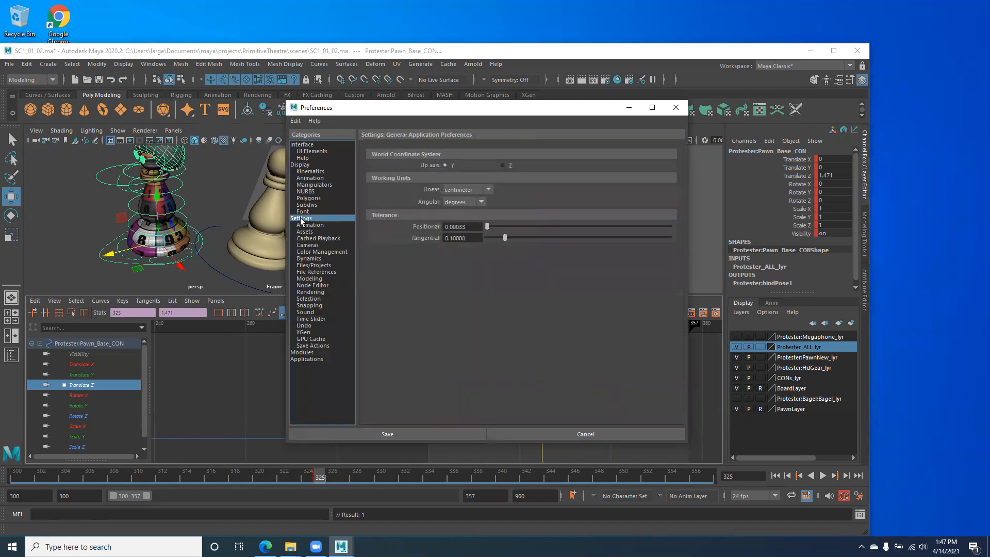
click(307, 225)
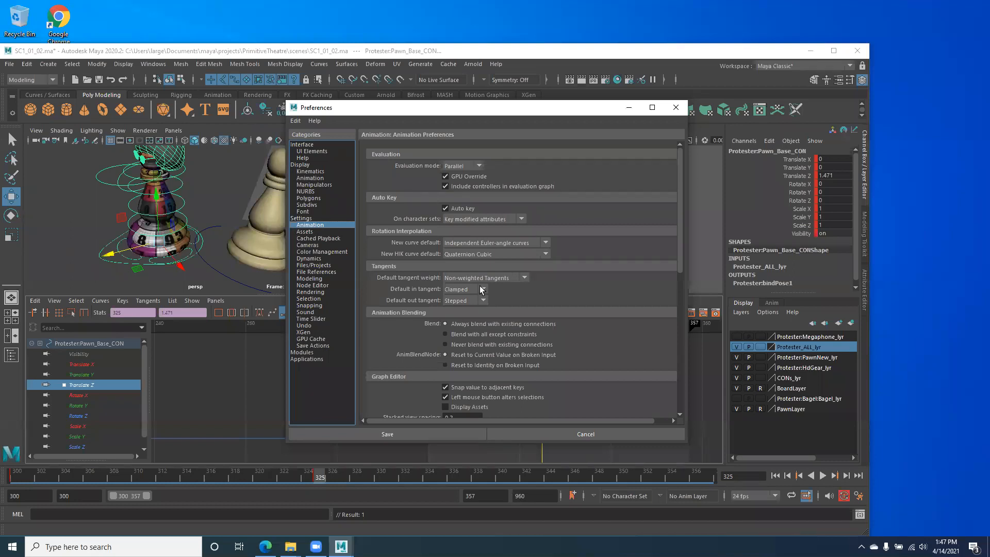
click(482, 299)
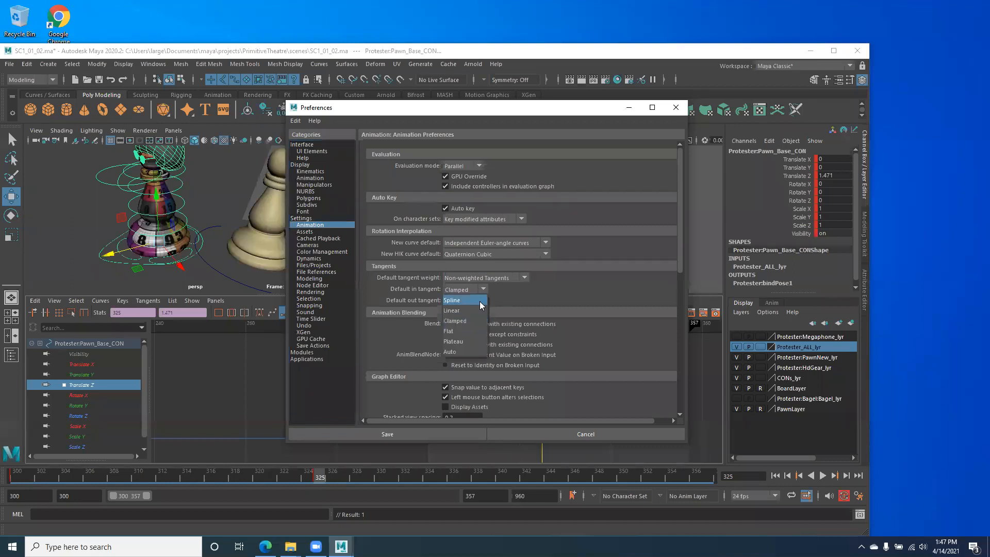
click(463, 351)
click(483, 301)
click(460, 376)
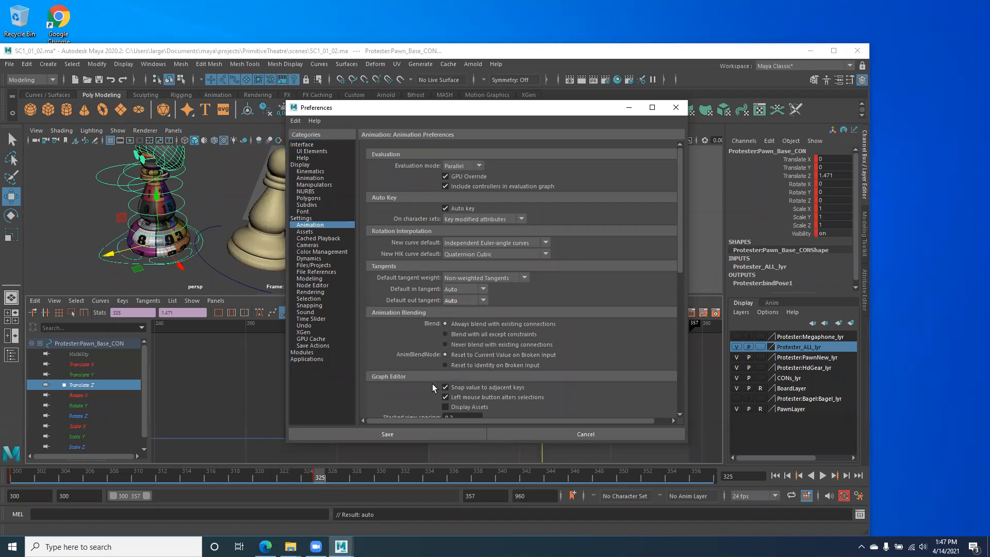
click(374, 434)
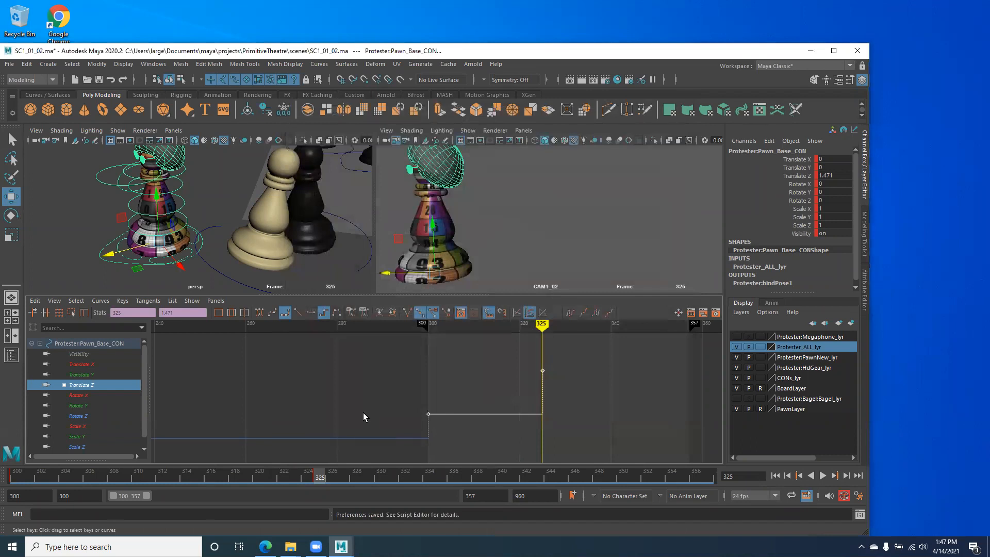
Step: Reselect the Translate Z keys at frames 300 and 325 and play the slide back from frame 300
alt+middle_drag(487, 419, 508, 408)
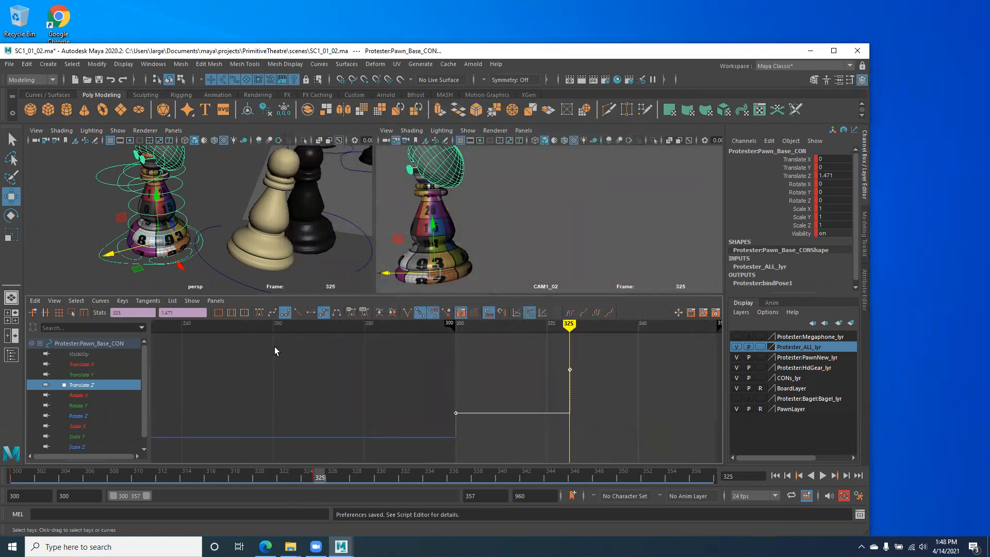
click(521, 370)
drag(586, 349, 379, 436)
drag(320, 475, 6, 487)
key(alt+v)
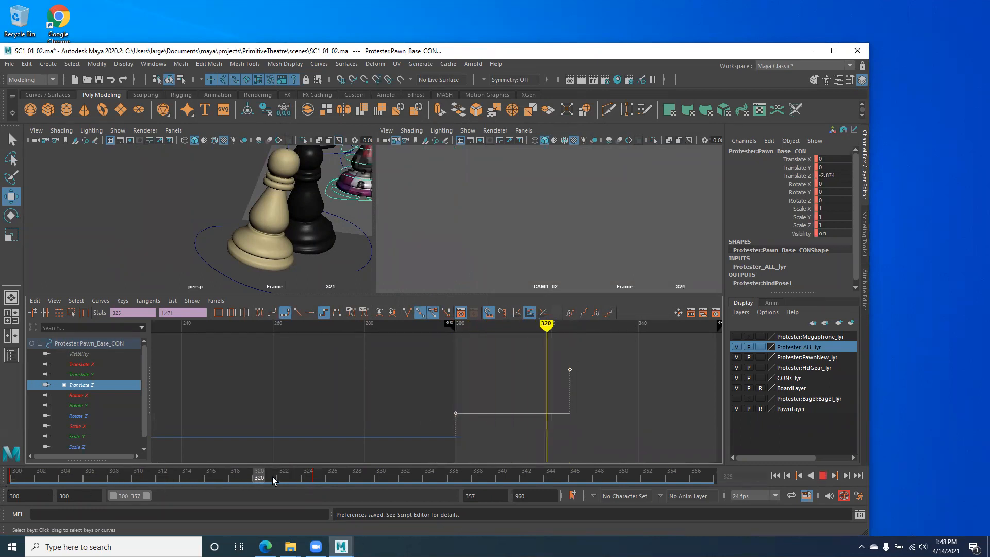
Step: Flatten the tangents of the Translate Z keys at frames 300 and 325 and play the slide back from frame 300
drag(397, 459, 313, 492)
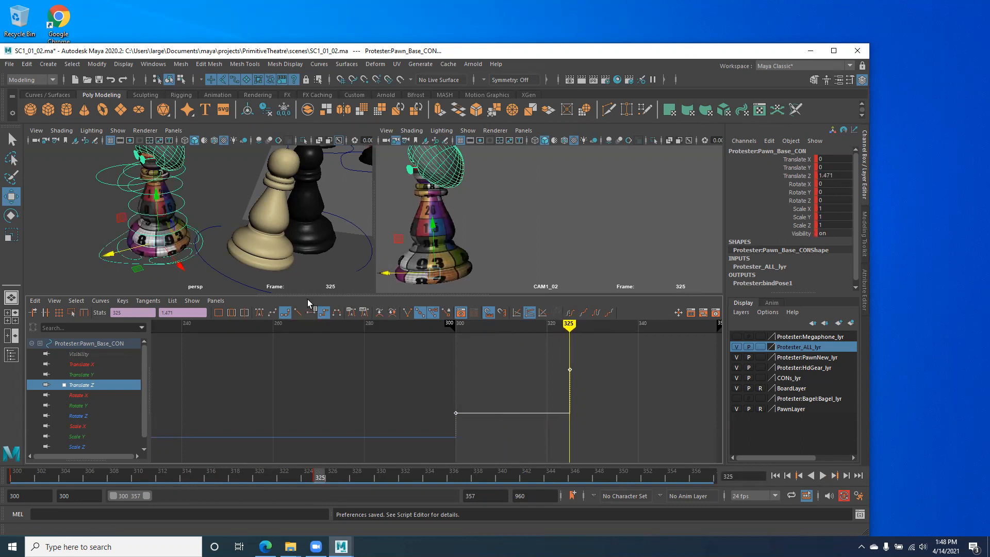
click(309, 315)
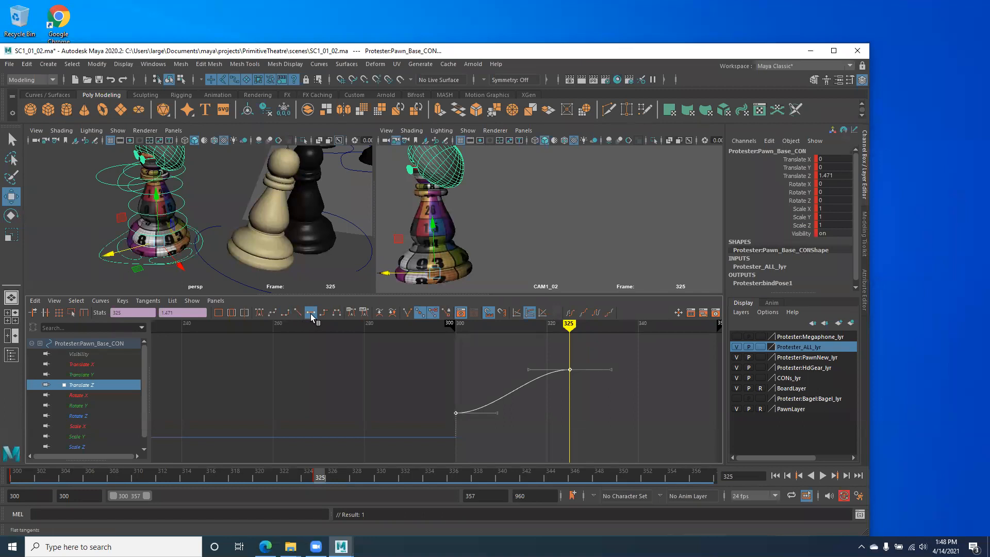
key(alt+v)
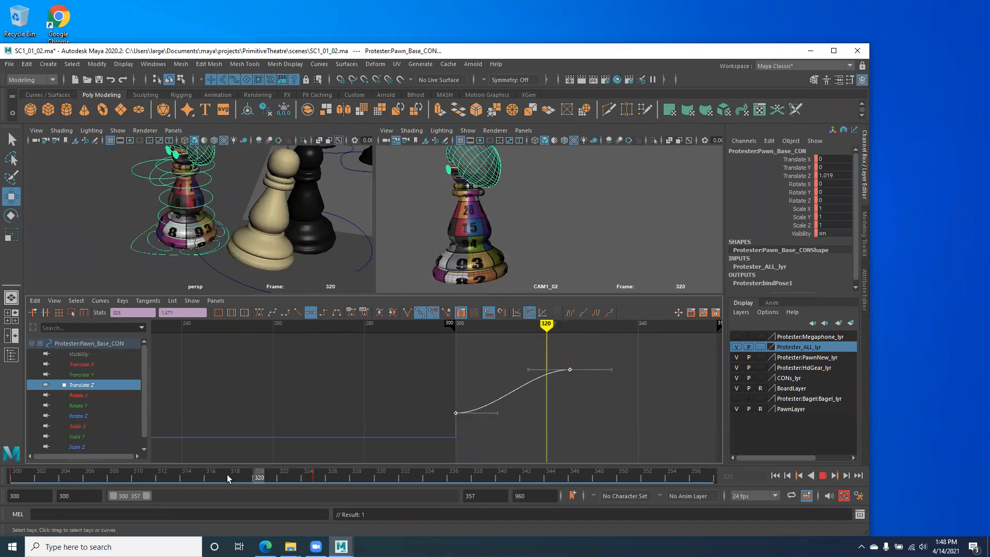
drag(207, 486, 5, 479)
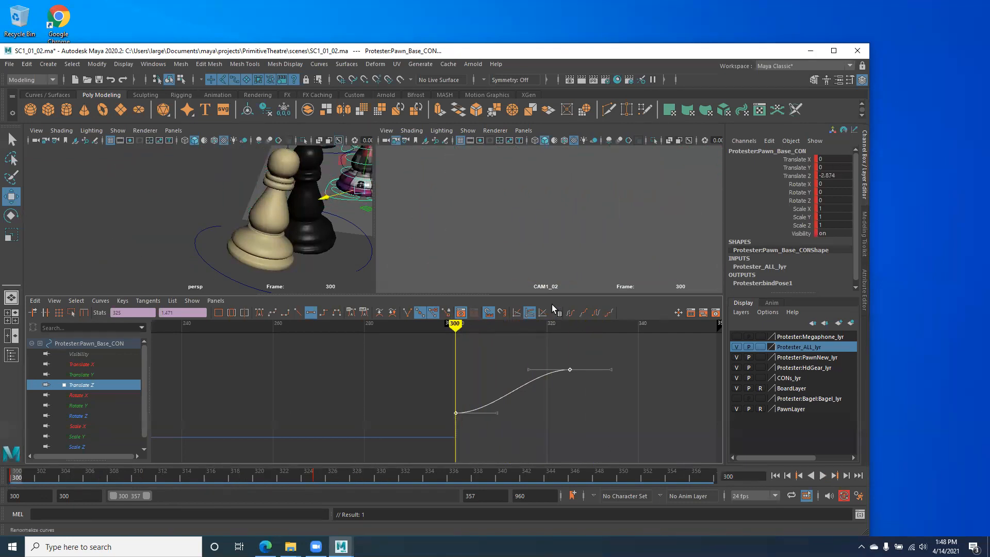
click(823, 475)
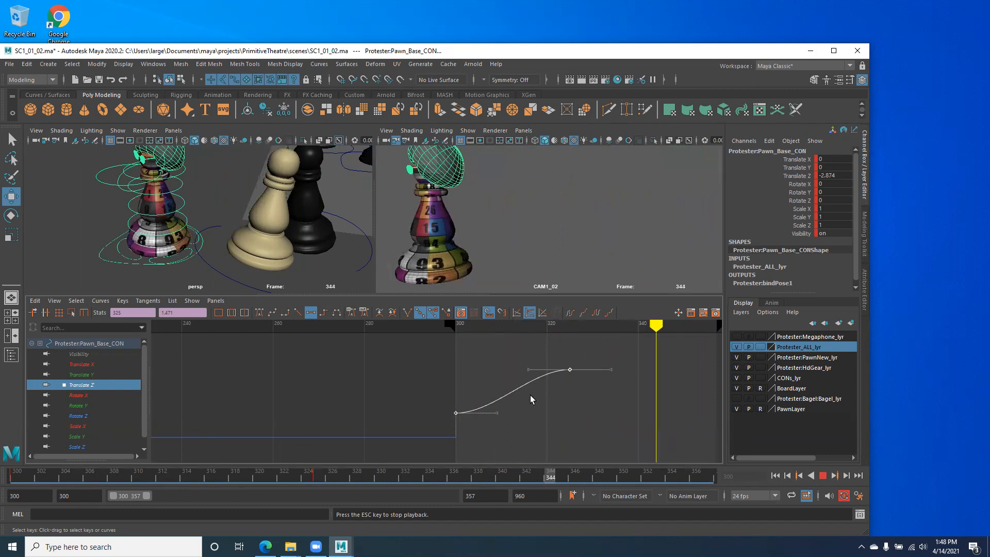
click(822, 476)
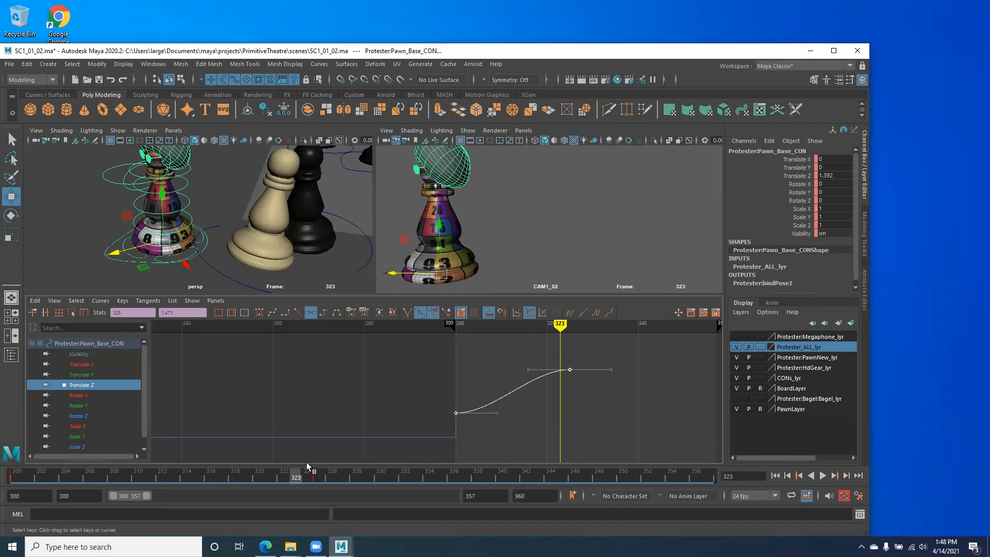
mouse_move(299, 473)
mouse_down()
mouse_move(22, 474)
mouse_move(300, 462)
mouse_move(235, 473)
mouse_move(410, 469)
mouse_move(17, 472)
mouse_up()
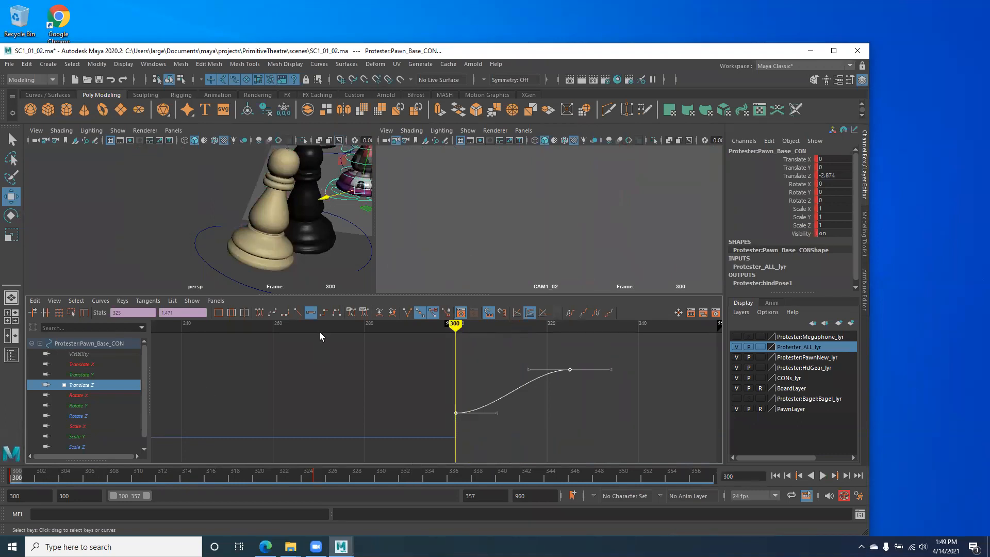
Step: Try linear tangents on the two Translate Z keys, play the slide back to compare, and restore flat tangents
click(299, 313)
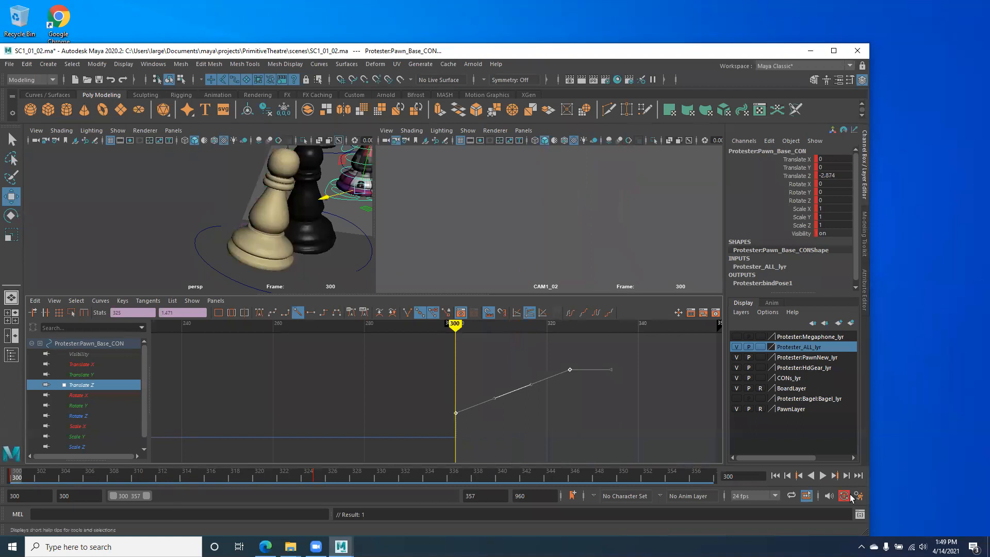
click(822, 475)
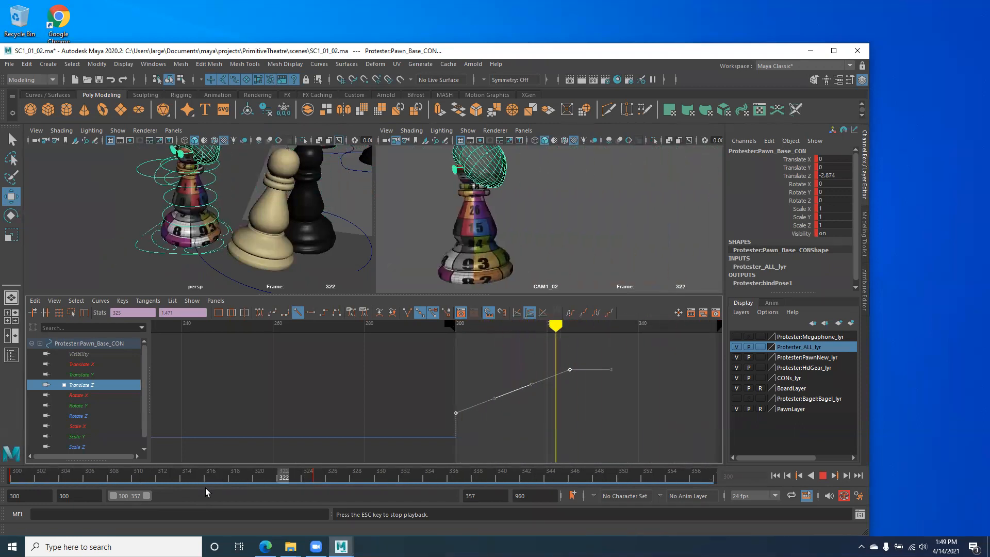
click(822, 475)
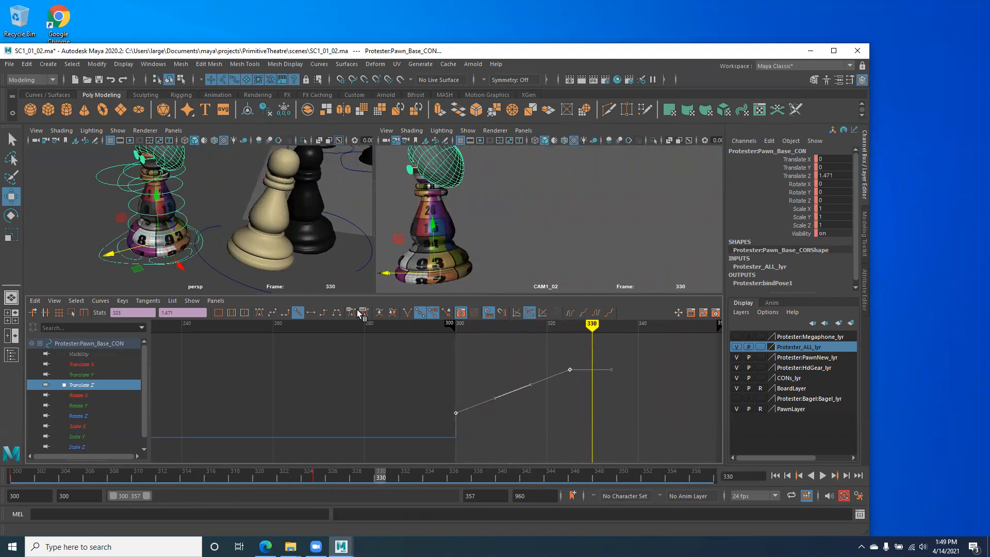
mouse_move(28, 472)
mouse_down()
mouse_move(316, 485)
mouse_move(13, 478)
mouse_up()
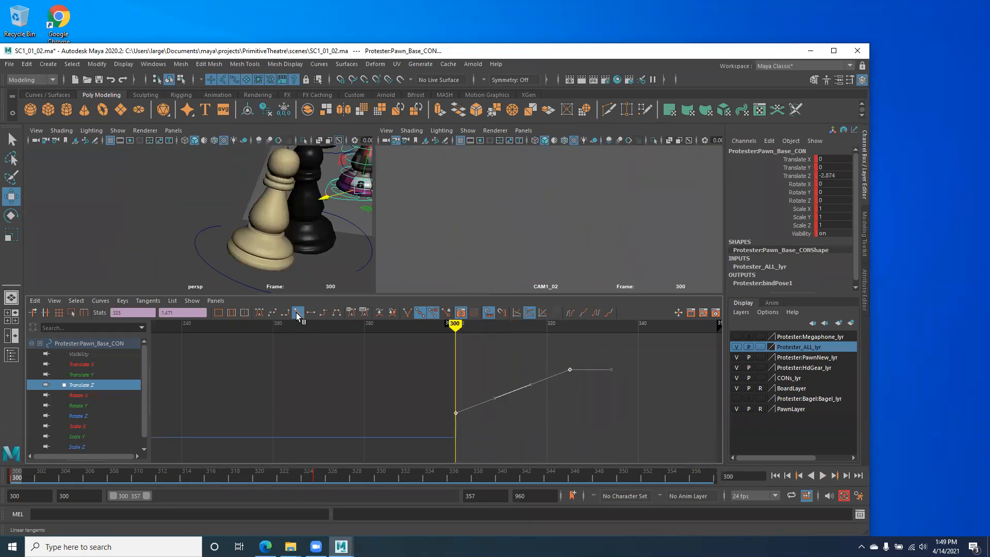
click(310, 312)
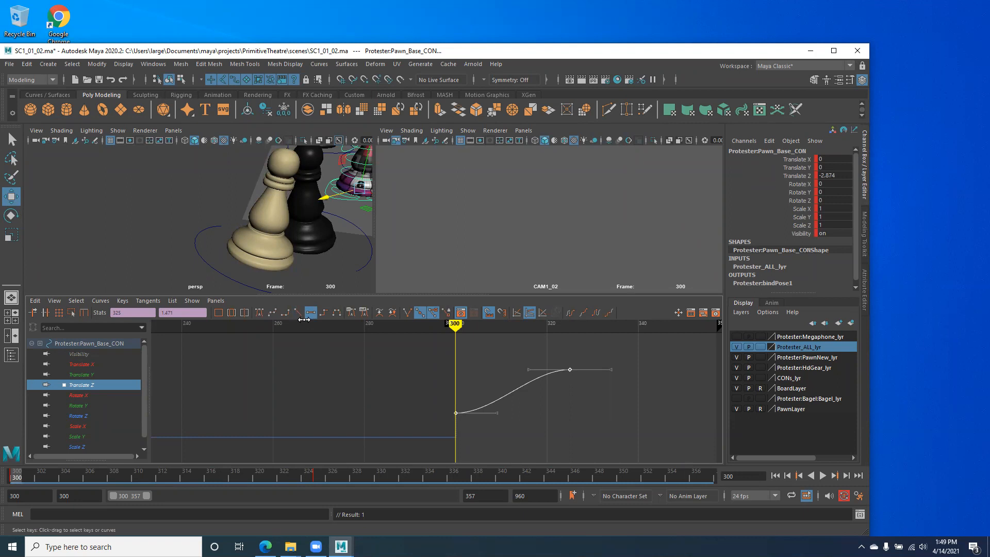
click(296, 312)
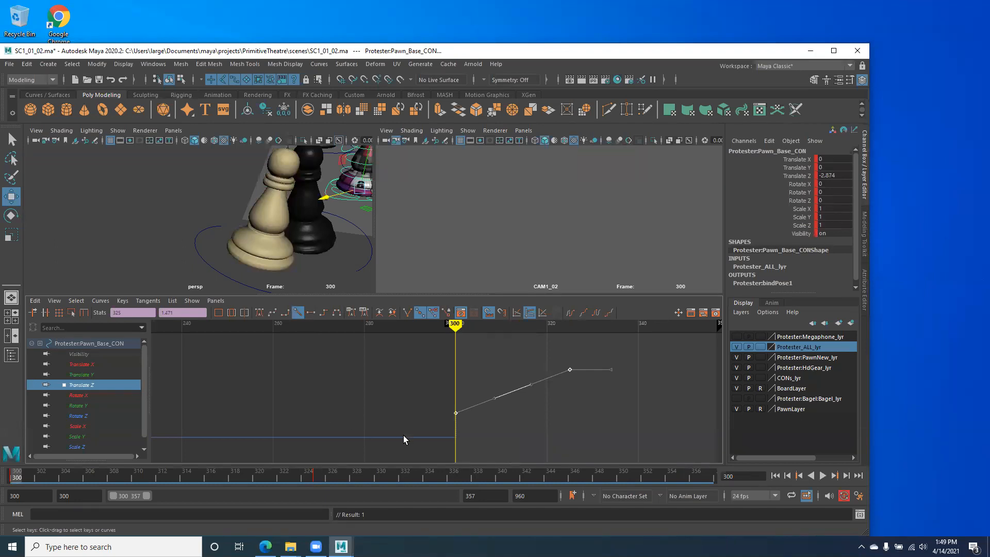
click(308, 314)
Step: Review the pawn's slide between frames 300 and 325 from a new perspective angle and return to frame 300
drag(17, 481, 317, 476)
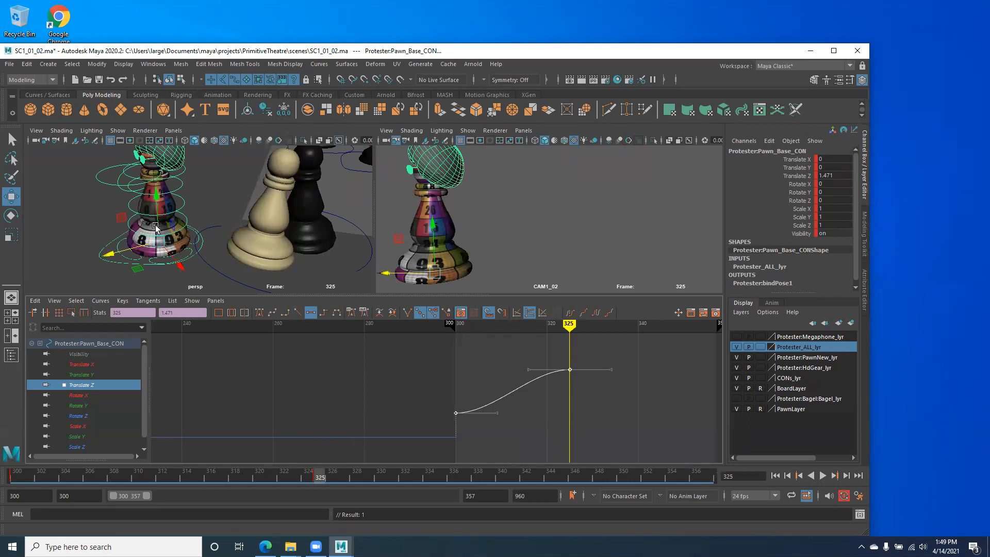
alt+middle_drag(156, 226, 166, 242)
drag(258, 481, 11, 477)
alt+drag(219, 218, 154, 232)
key(alt+v)
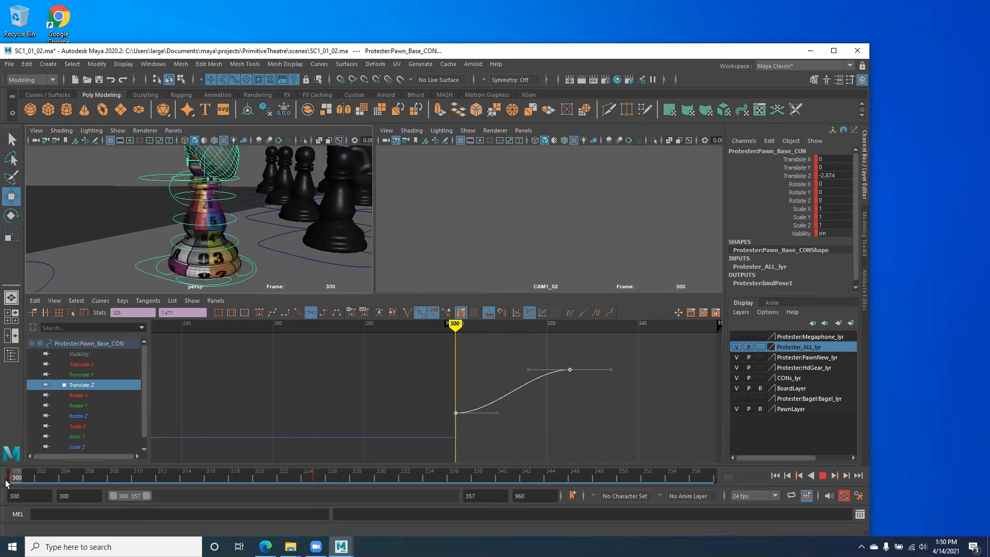
drag(15, 484, 154, 480)
click(7, 479)
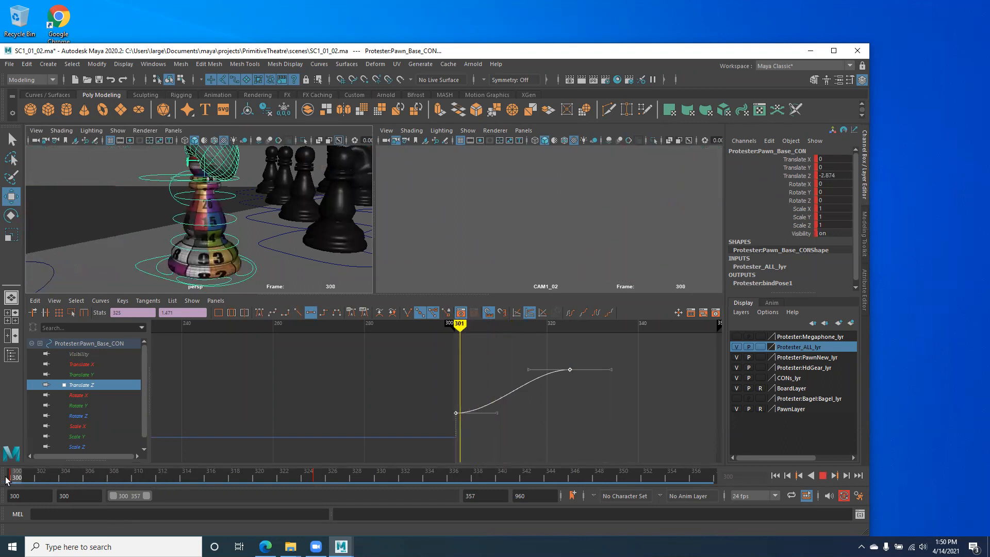
Step: Select the protester pawn's four body controls together, from the waist up through the neck and head
click(237, 242)
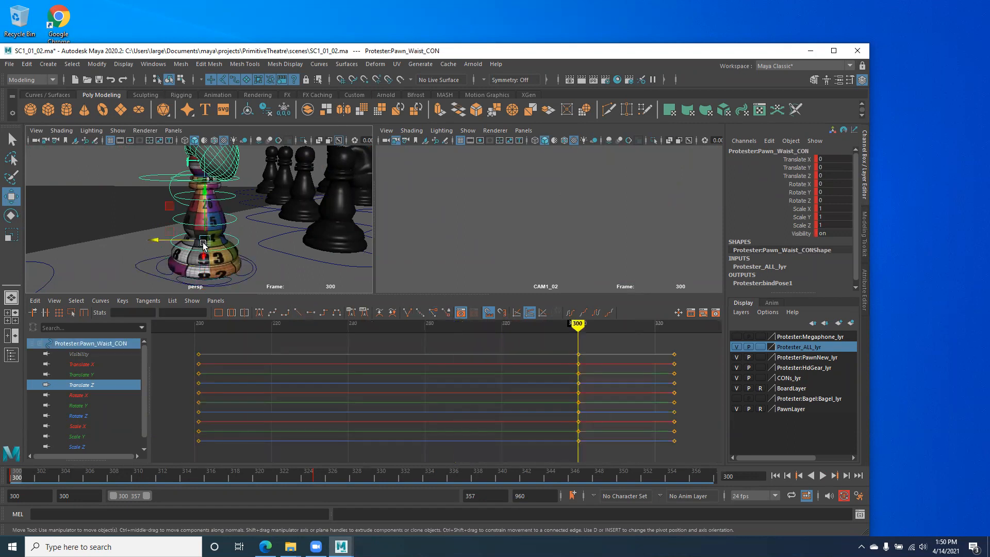
shift+click(234, 206)
shift+click(233, 197)
alt+middle_drag(206, 219, 196, 231)
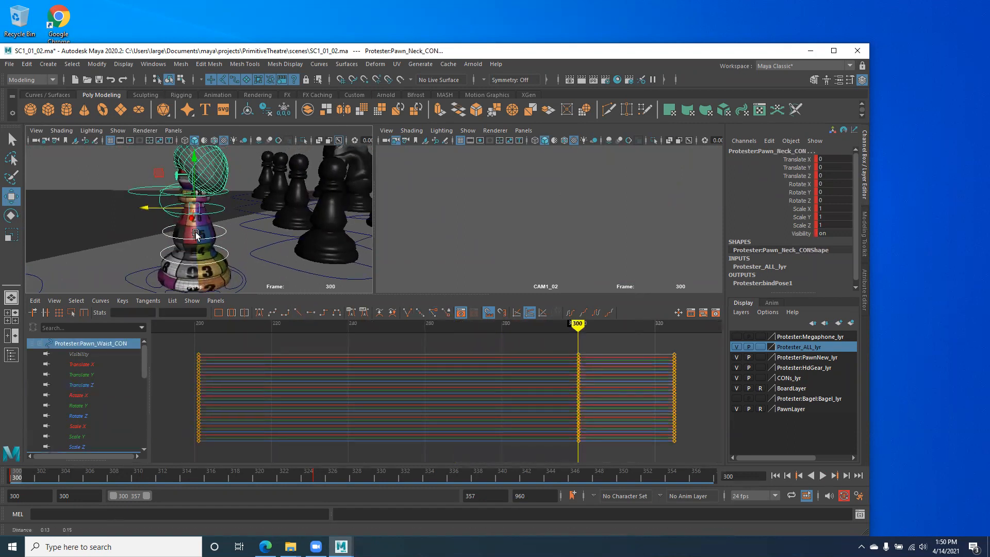
alt+right_drag(197, 231, 233, 230)
shift+click(234, 179)
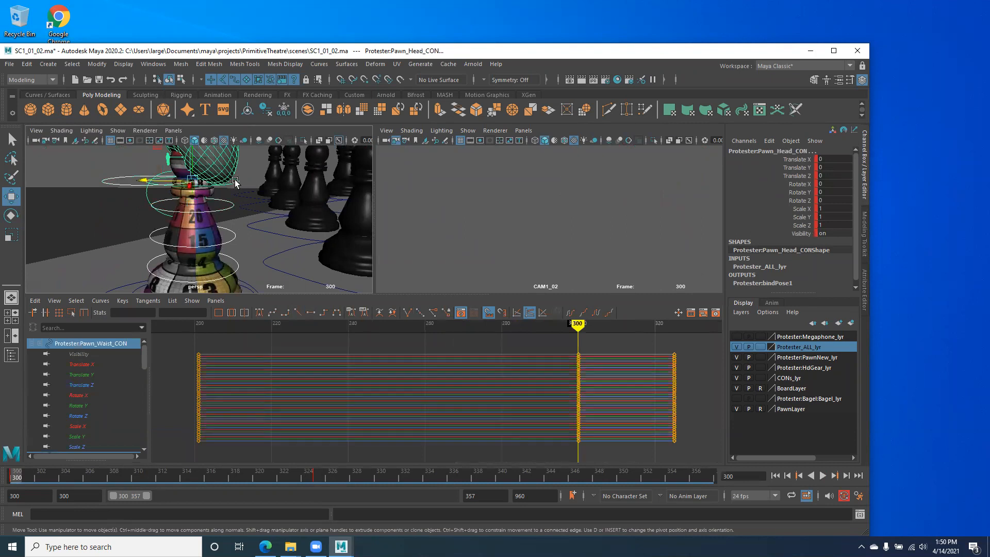
alt+middle_drag(233, 180, 109, 223)
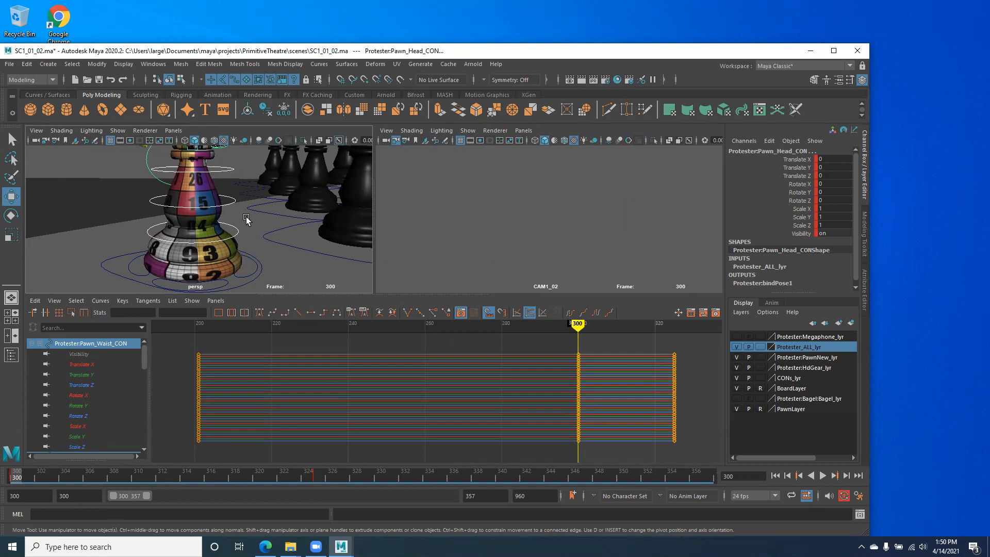
alt+middle_drag(241, 156, 258, 205)
alt+right_drag(258, 206, 179, 215)
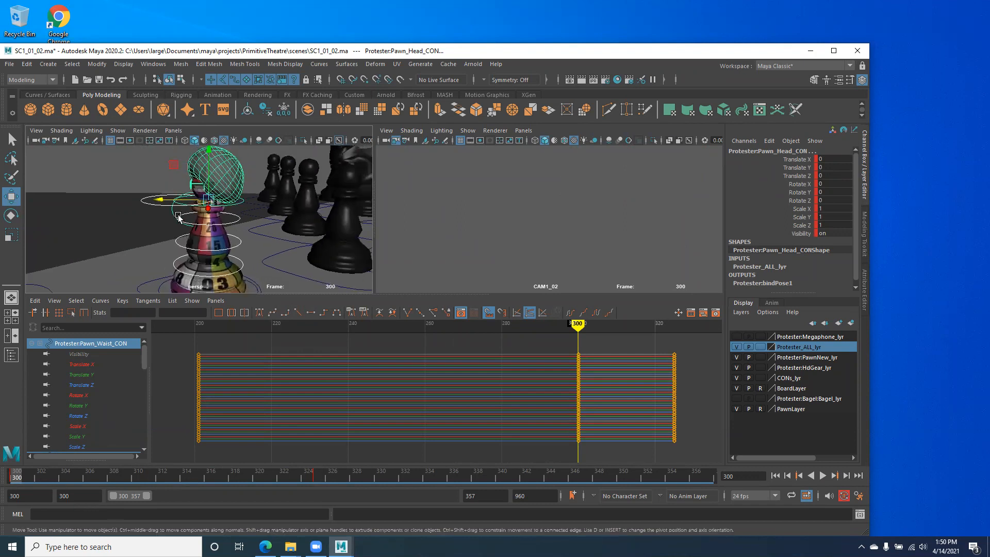
Step: Try bending the selected body controls to Rotate X -16.457 at frame 300 and undo the rotation
key(e)
drag(244, 172, 251, 184)
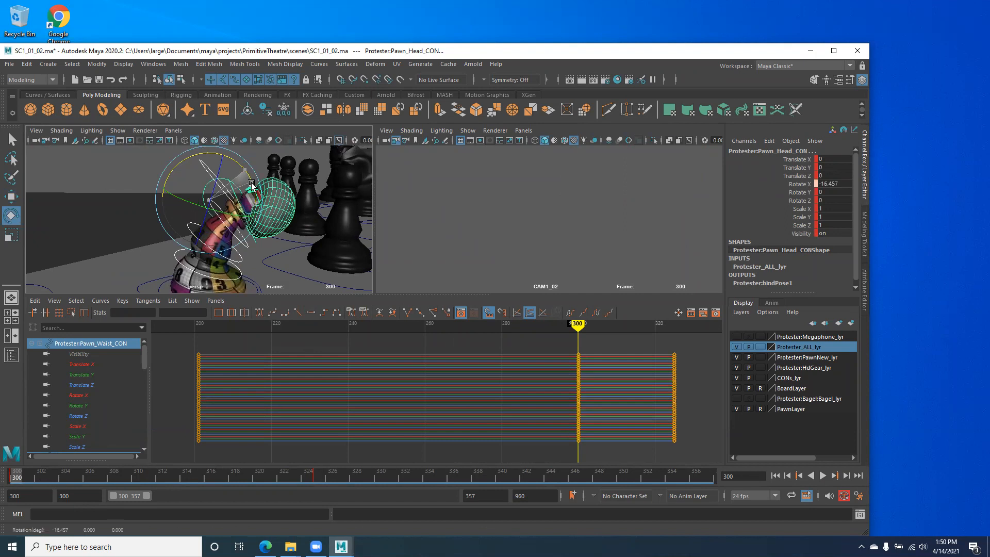
alt+middle_drag(177, 243, 166, 194)
alt+drag(166, 193, 154, 252)
key(ctrl+z)
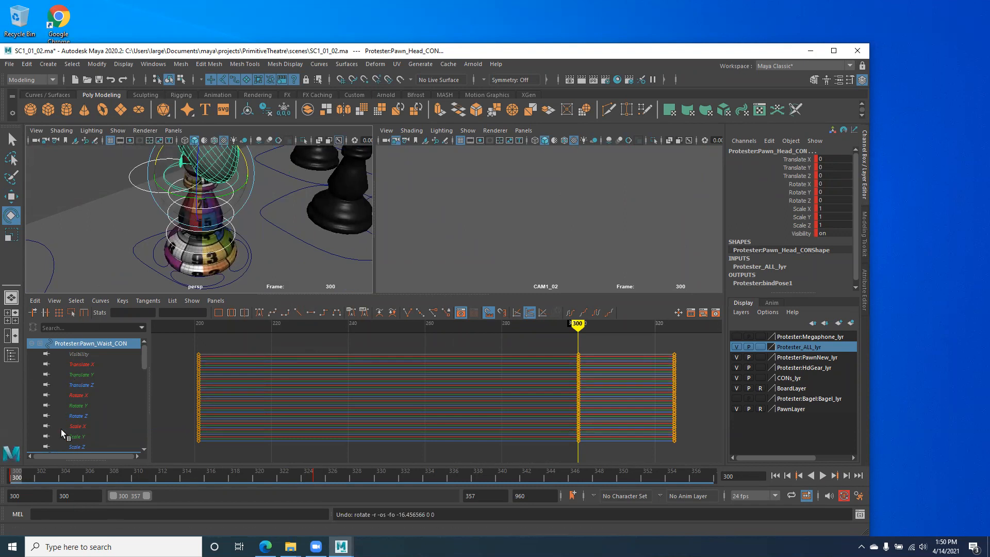
Step: Move to frame 310 and frame the selected body controls in the perspective view
drag(12, 480, 136, 478)
key(alt+v)
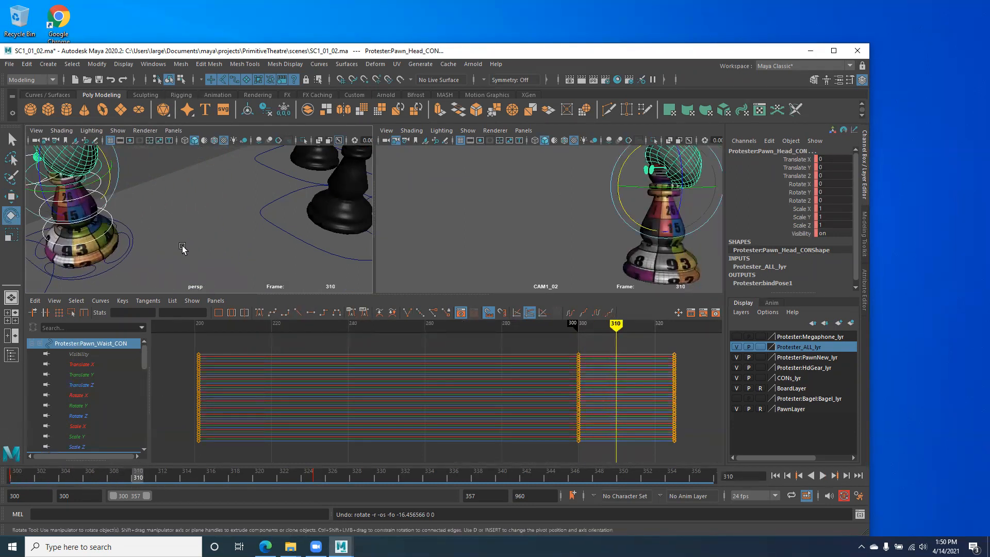
key(f)
Step: Try a keyed bend of the selected body controls at Rotate X -17.202 on frame 310 and undo it
drag(182, 156, 194, 161)
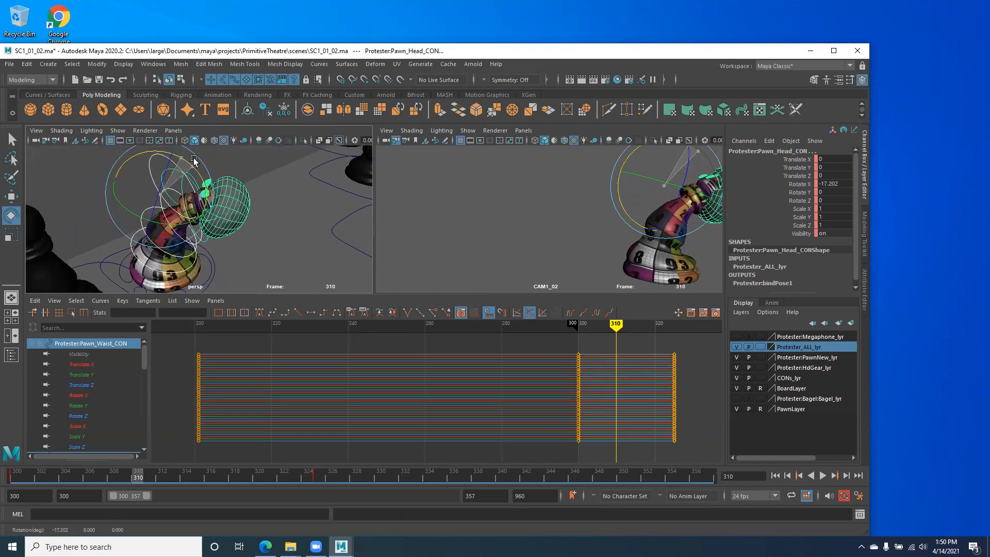
key(s)
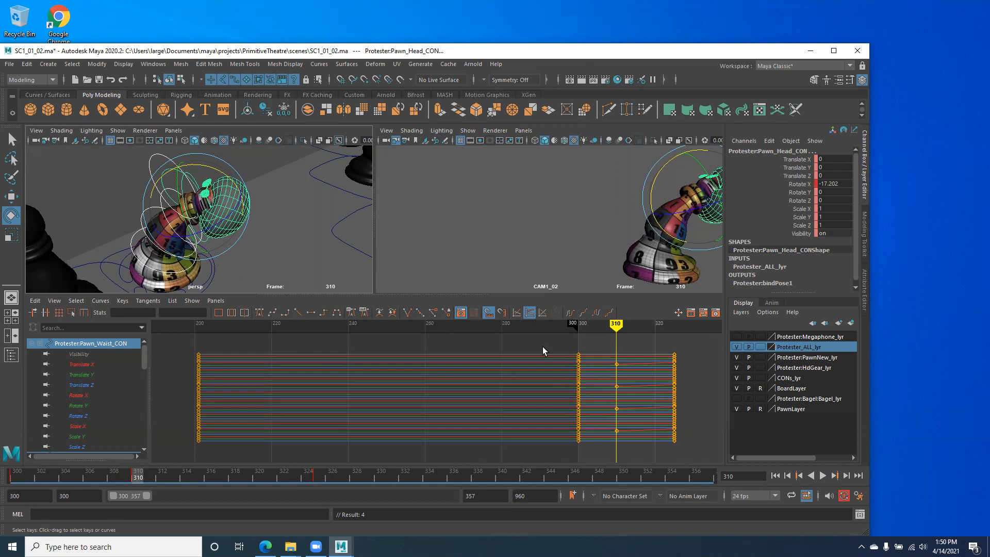
alt+middle_drag(505, 373, 430, 375)
alt+right_drag(430, 375, 442, 374)
alt+middle_drag(441, 375, 393, 377)
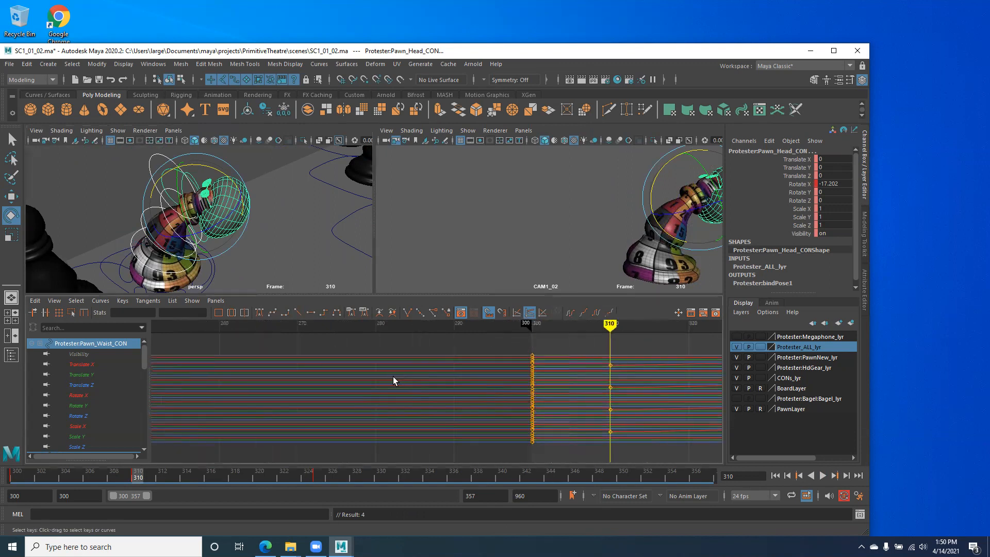
key(s)
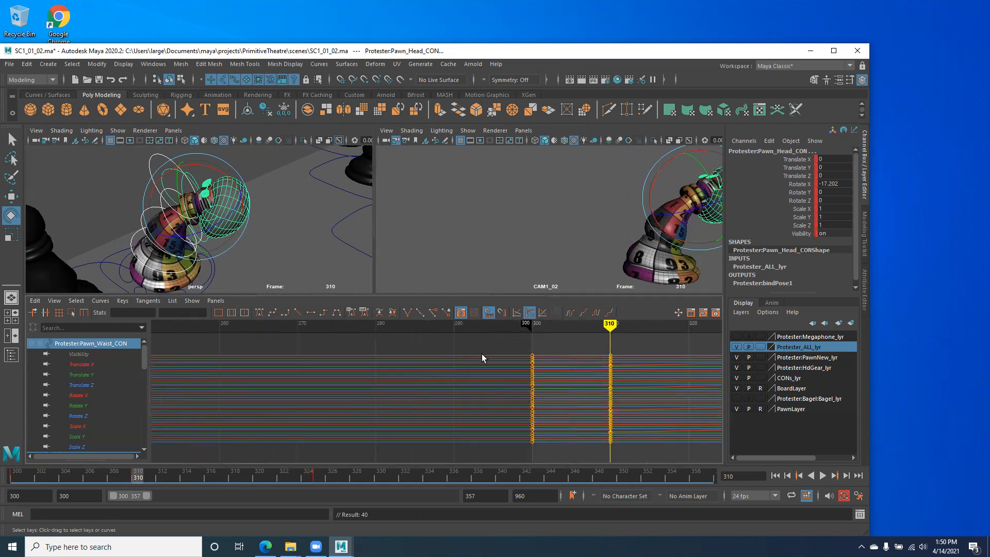
key(ctrl+z)
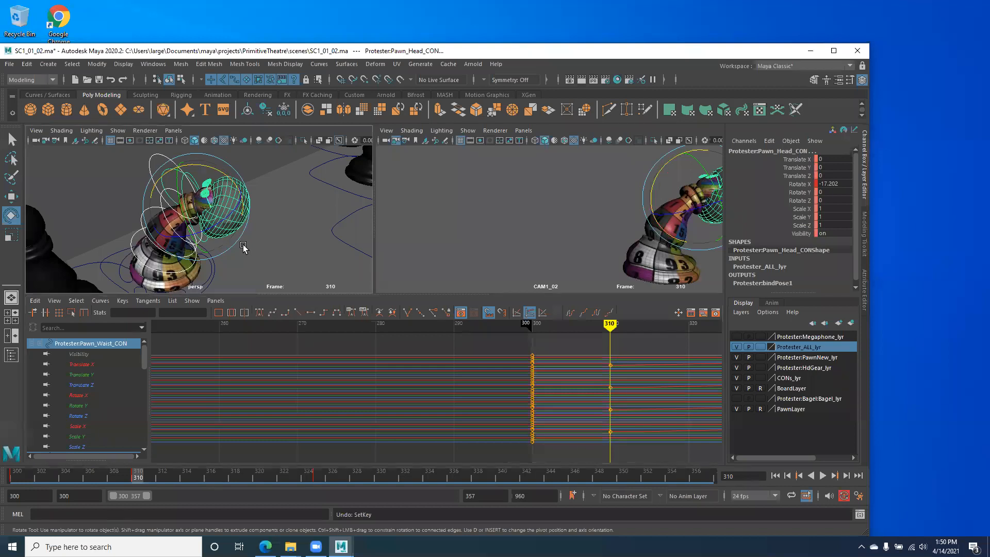
key(ctrl+z)
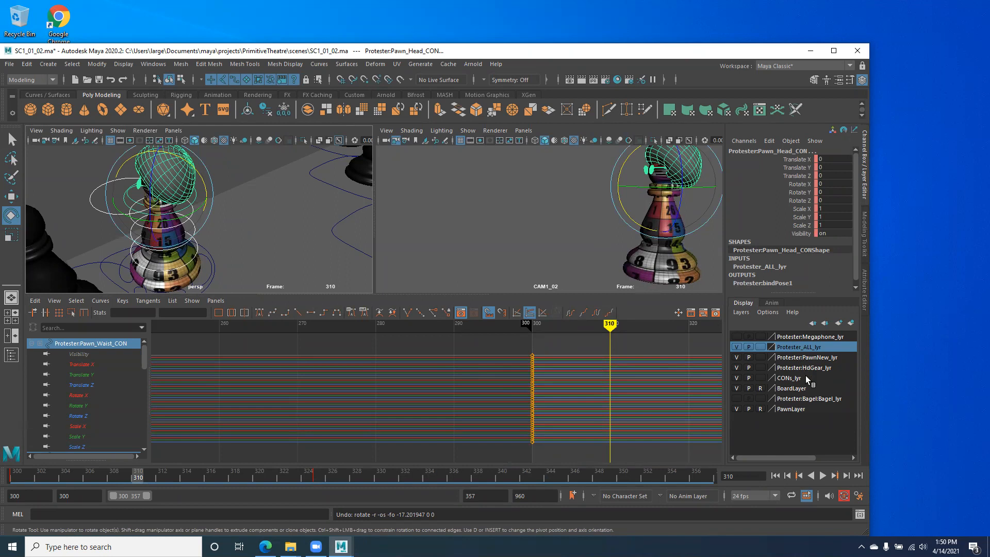
Step: Select all objects on the Protester_ALL_lyr layer and key them at frame 310
right_click(791, 350)
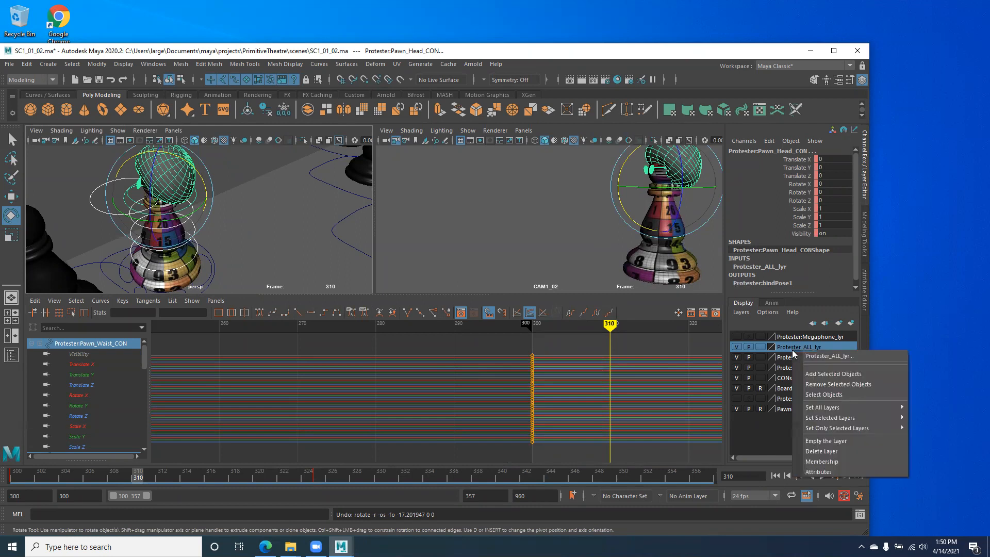
click(816, 398)
alt+middle_drag(525, 401, 369, 403)
scroll(372, 404, up, 2)
alt+middle_drag(145, 276, 155, 231)
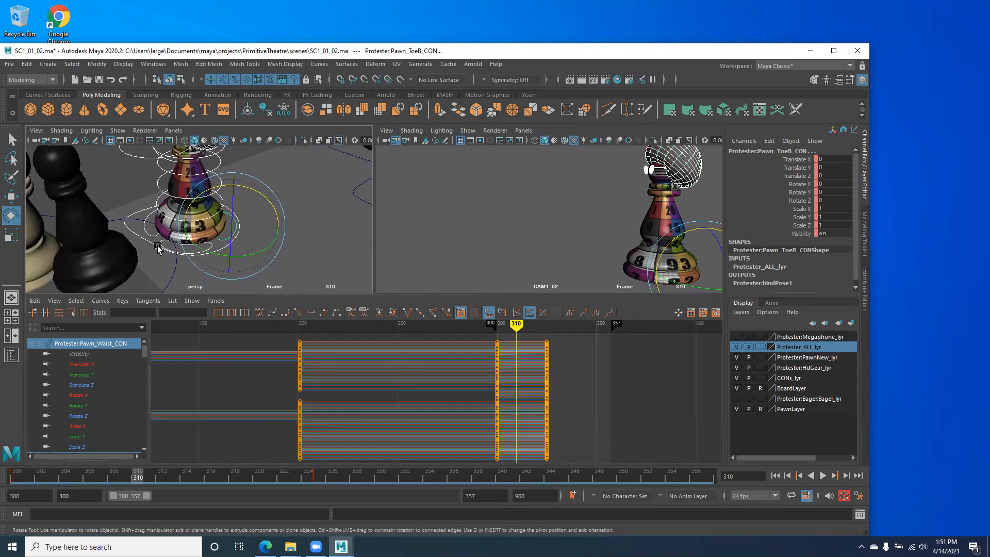
alt+drag(158, 246, 157, 244)
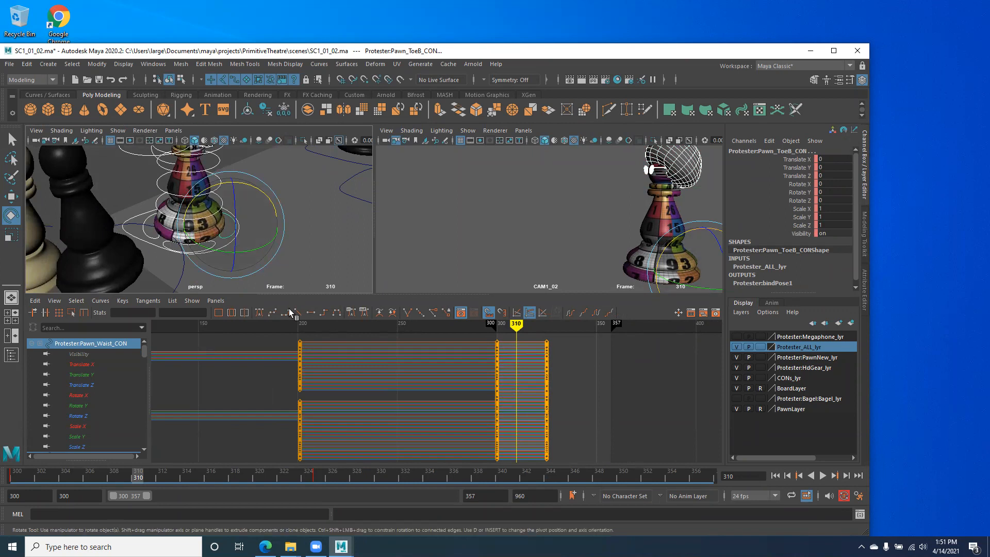
key(s)
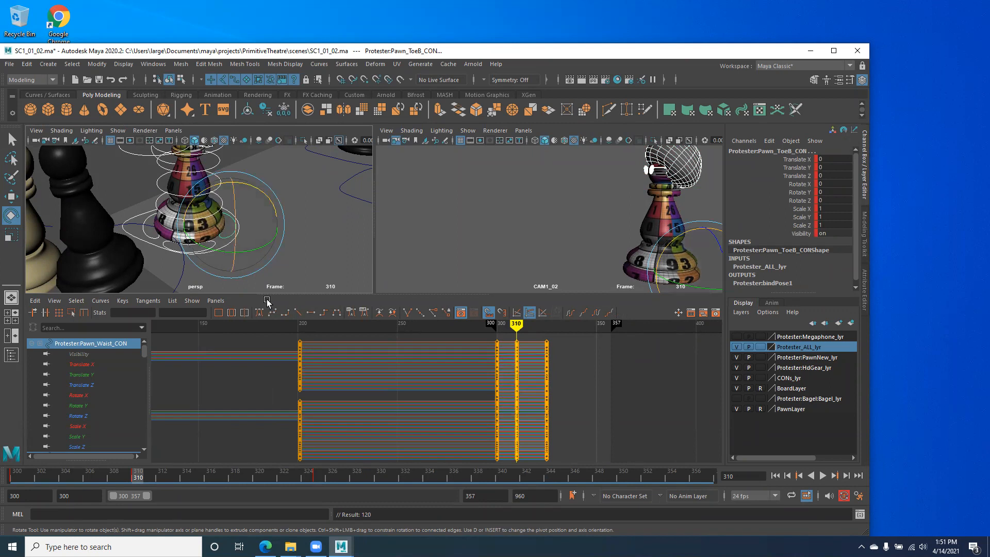
Step: Rotate the pawn's head, neck, chest and waist controls together to Rotate X -13.472 and key them at frame 310
alt+drag(216, 193, 246, 190)
click(286, 184)
click(238, 181)
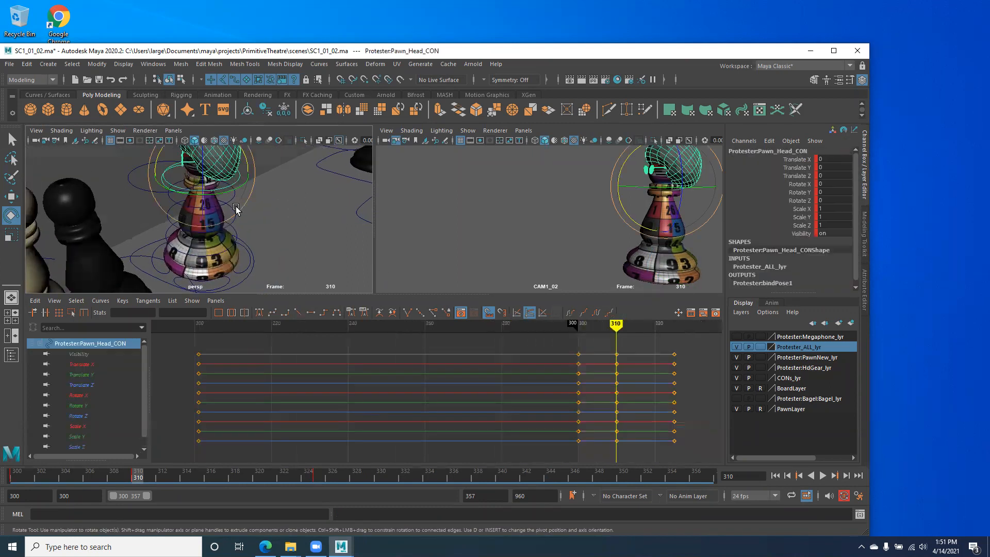
key(w)
shift+click(236, 219)
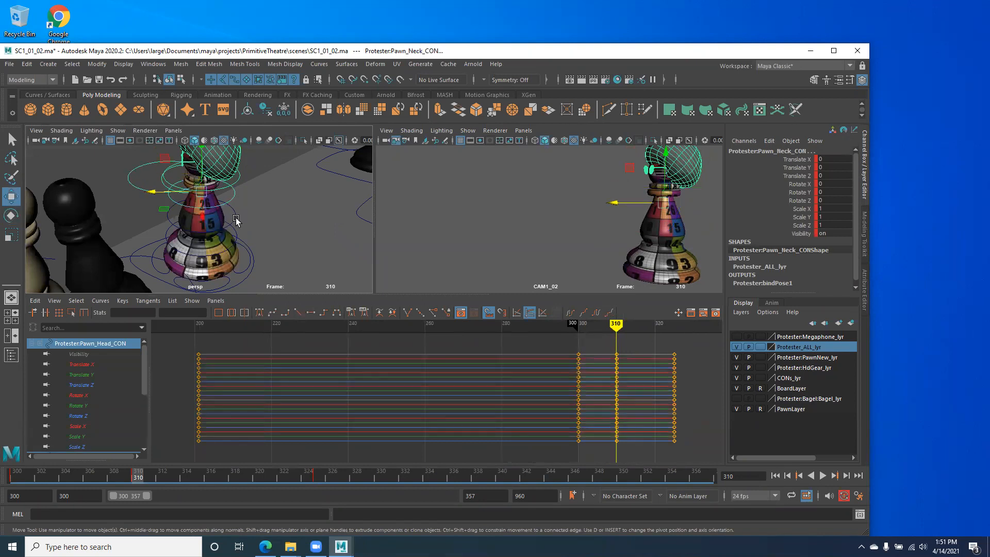
shift+click(242, 238)
shift+click(238, 241)
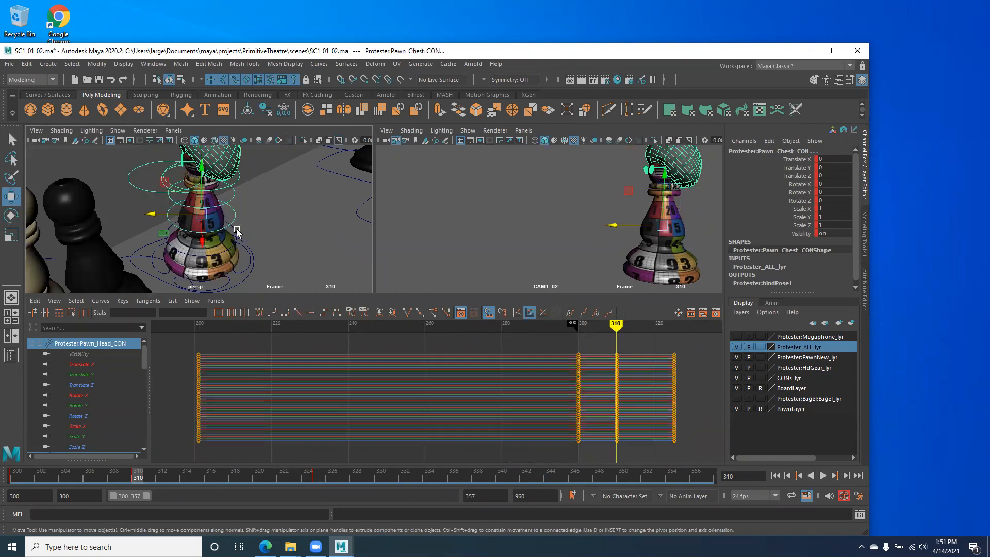
key(e)
drag(213, 200, 229, 203)
key(s)
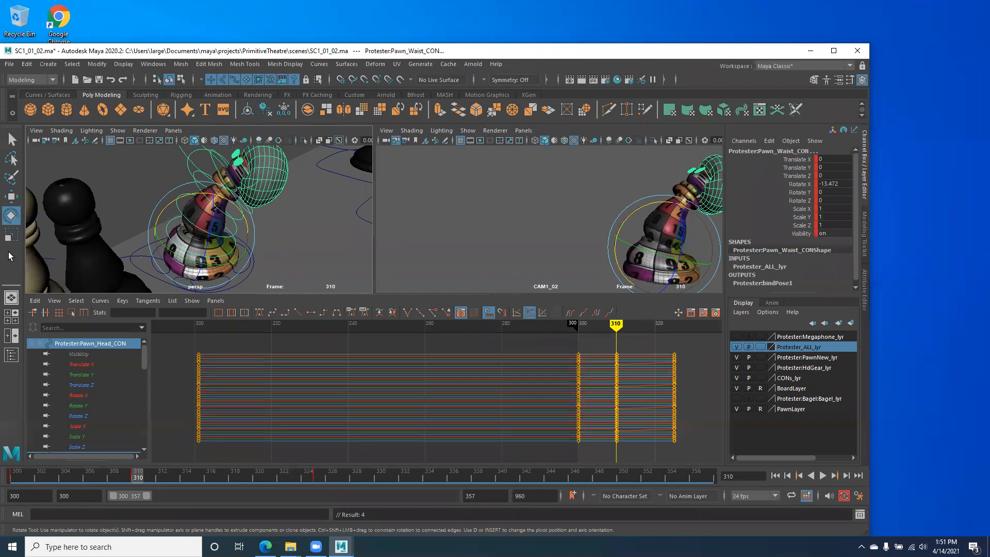
Step: Isolate the head control's Rotate X curve in the Graph Editor and examine its shape around frames 300 to 325
alt+middle_drag(180, 250, 184, 219)
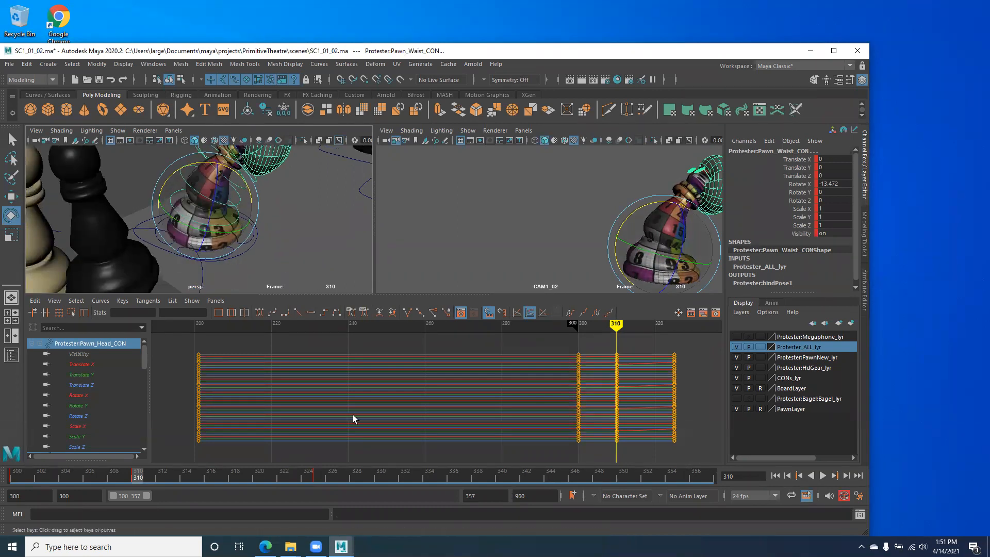
scroll(454, 422, down, 5)
alt+middle_drag(466, 412, 443, 415)
scroll(412, 394, up, 3)
scroll(443, 415, down, 2)
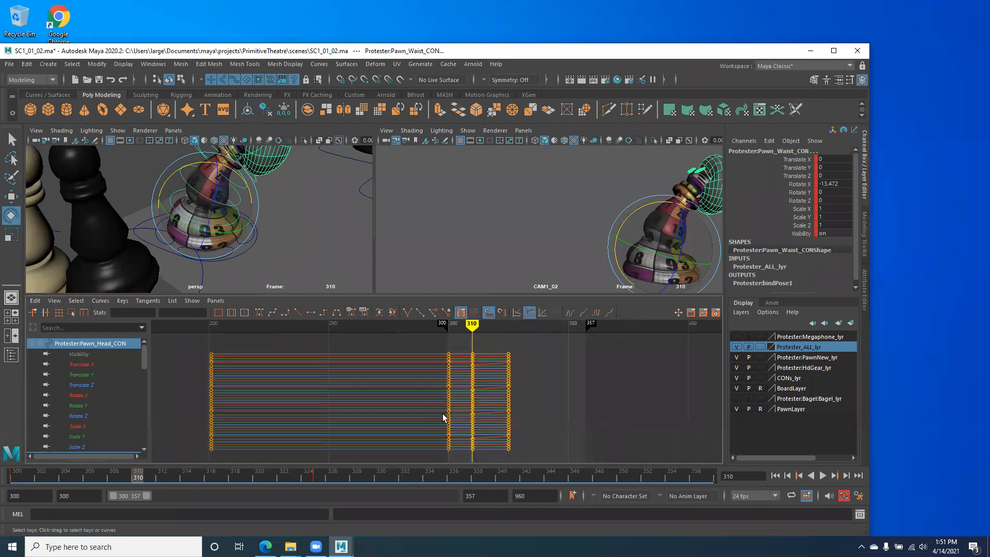
drag(435, 295, 433, 277)
alt+shift+right_drag(407, 353, 497, 382)
alt+middle_drag(496, 382, 416, 374)
alt+shift+right_drag(482, 378, 508, 376)
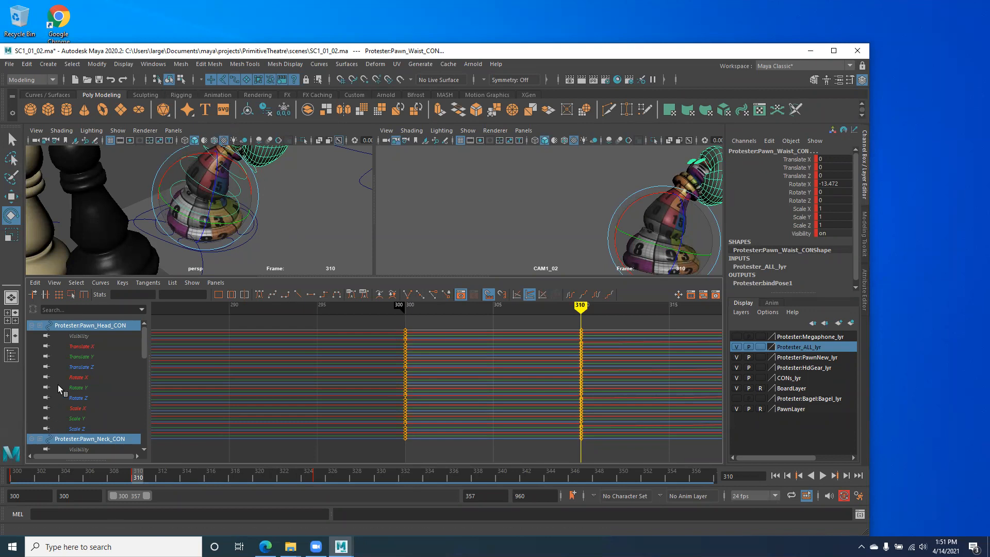
click(77, 376)
scroll(403, 412, down, 5)
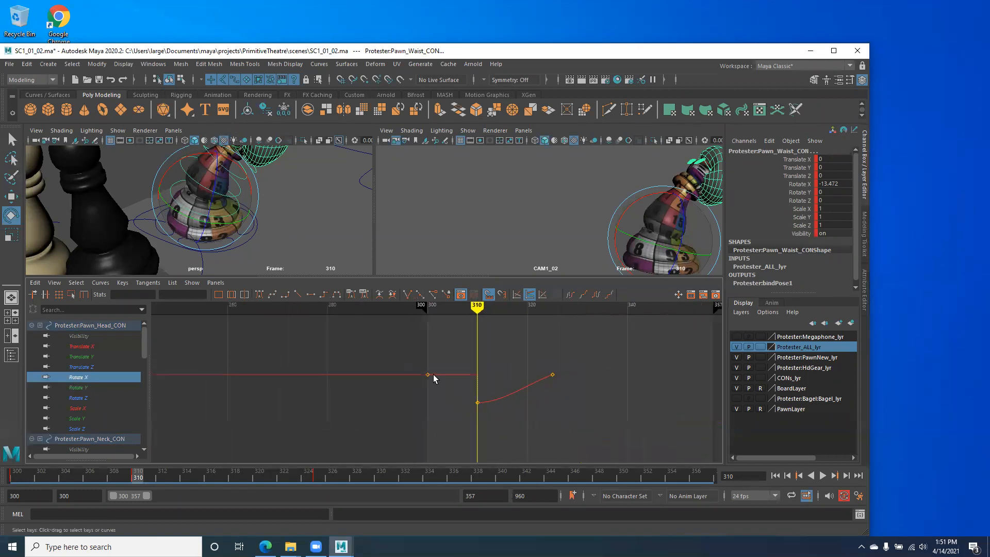
alt+right_drag(437, 381, 408, 390)
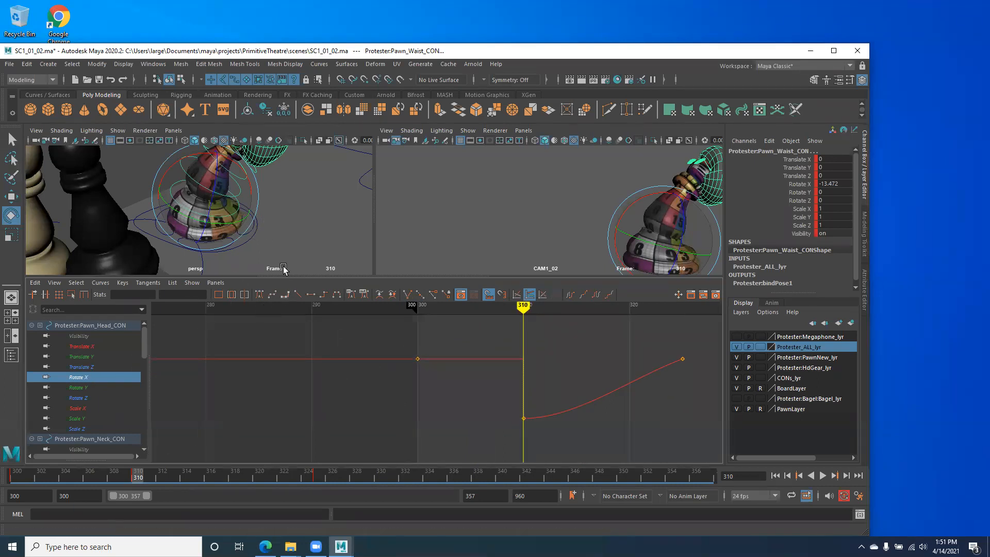
Step: Apply flat tangents to the waist, chest, neck and head controls' keys at frames 300 and 310
click(277, 220)
click(237, 211)
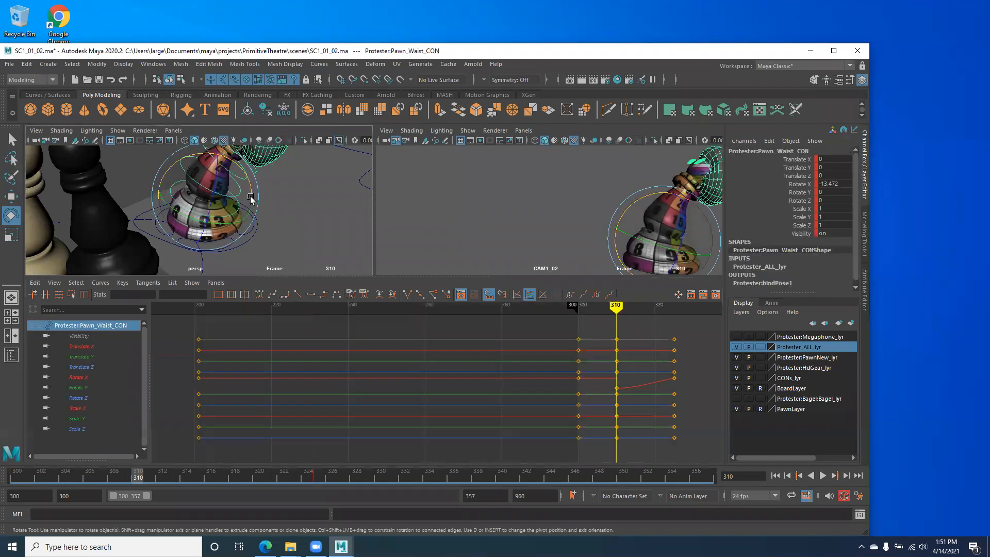
key(w)
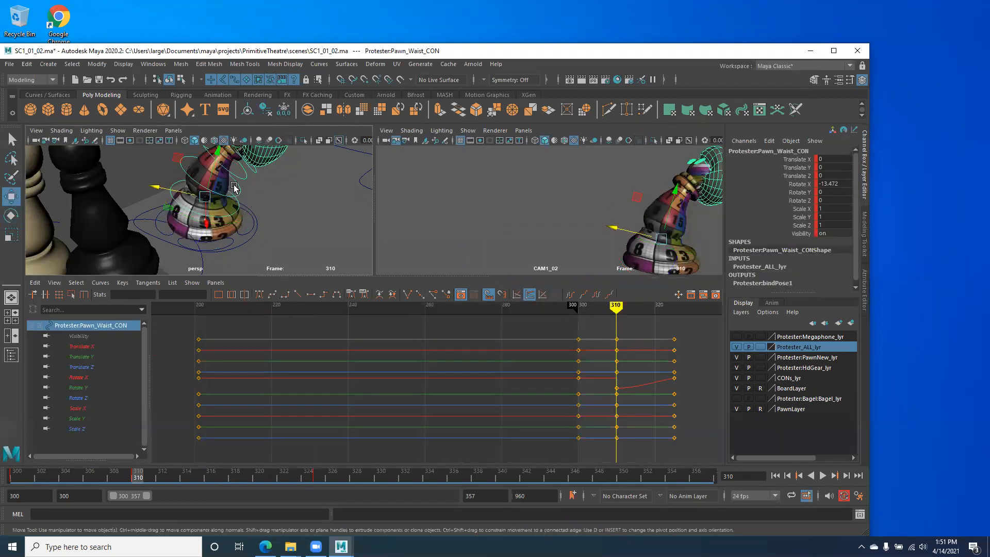
shift+click(239, 191)
shift+click(246, 177)
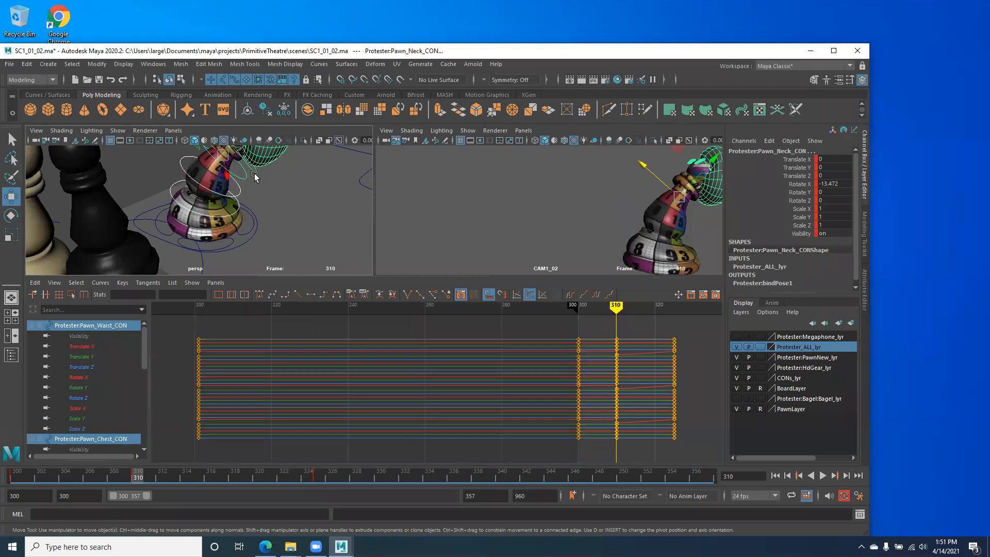
shift+click(255, 176)
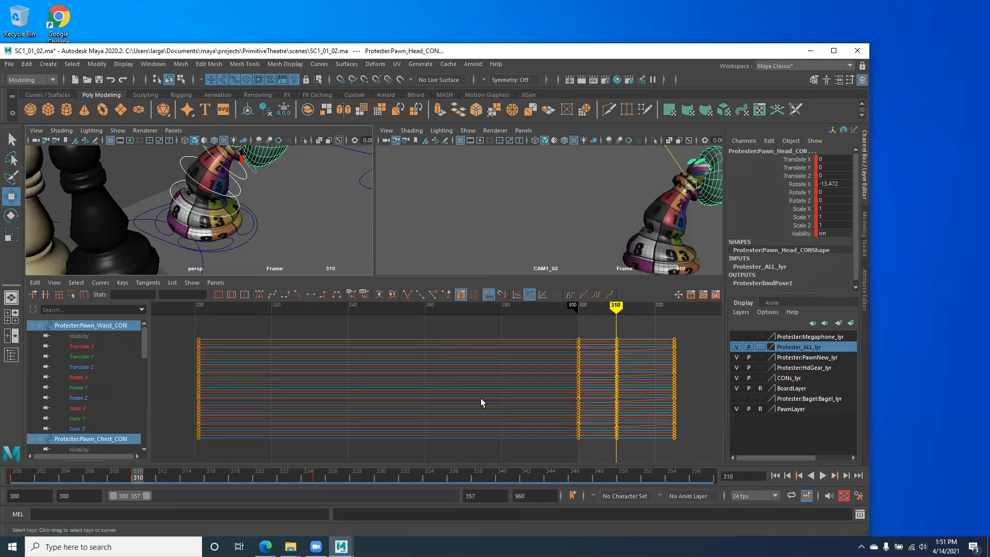
alt+middle_drag(480, 398, 348, 387)
alt+right_drag(368, 381, 376, 384)
alt+middle_drag(376, 385, 322, 401)
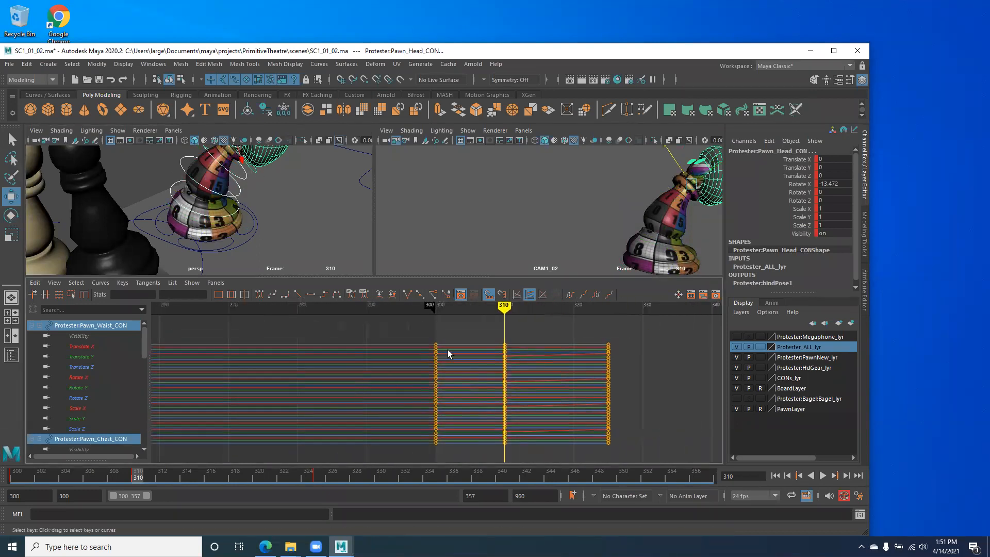
drag(504, 411, 521, 458)
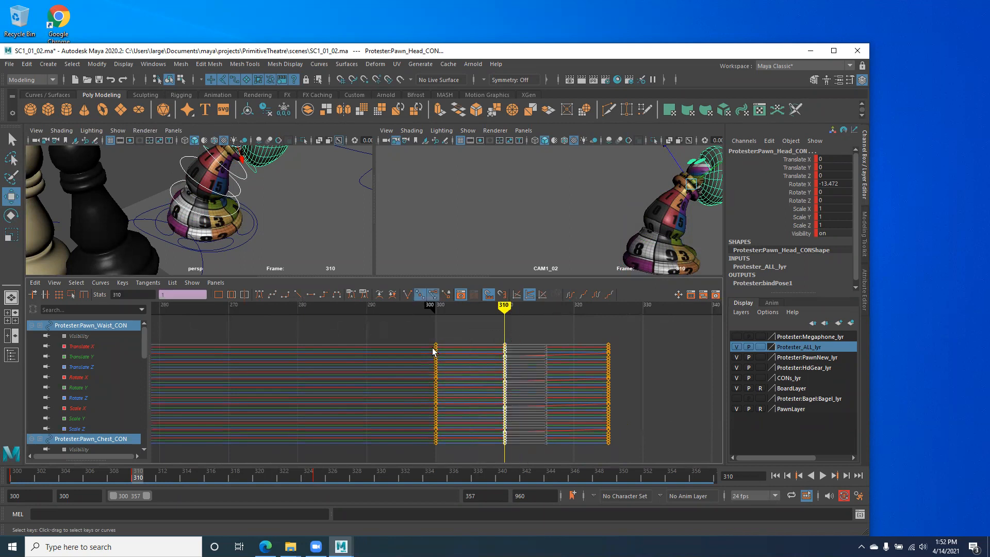
drag(427, 332, 517, 453)
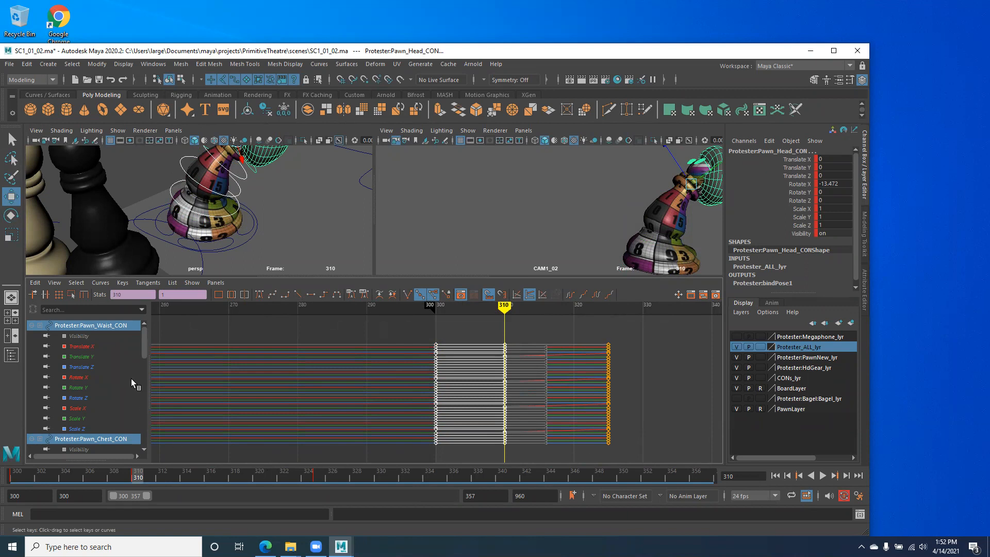
click(309, 295)
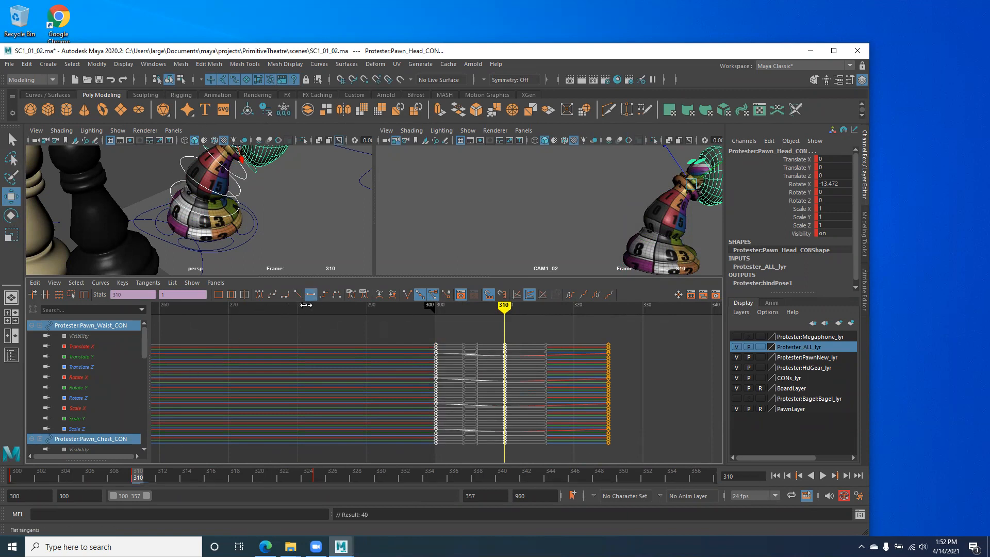
Step: Review the pawn's bend during the slide between frames 300 and 325 from several perspective angles
drag(125, 473, 210, 485)
alt+drag(276, 223, 243, 232)
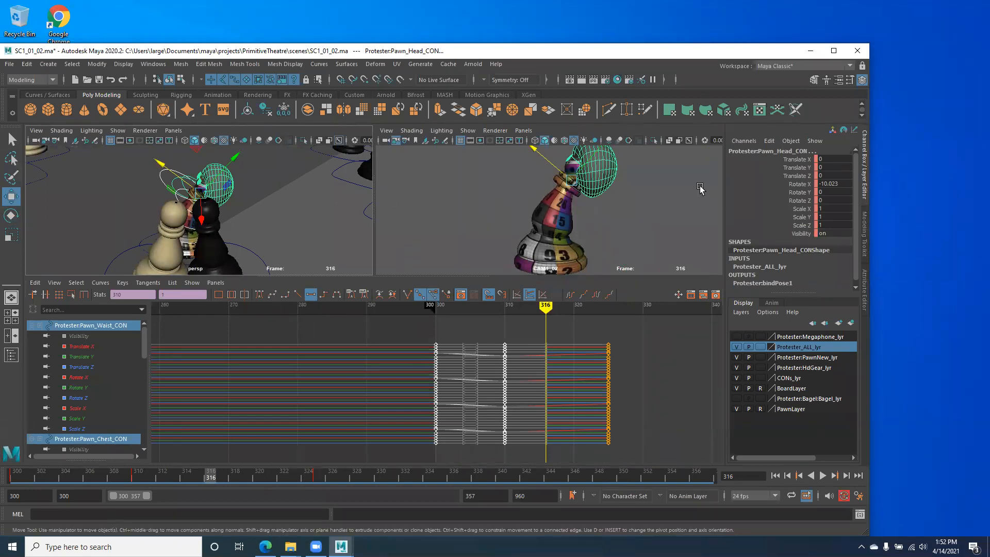
alt+drag(232, 217, 321, 208)
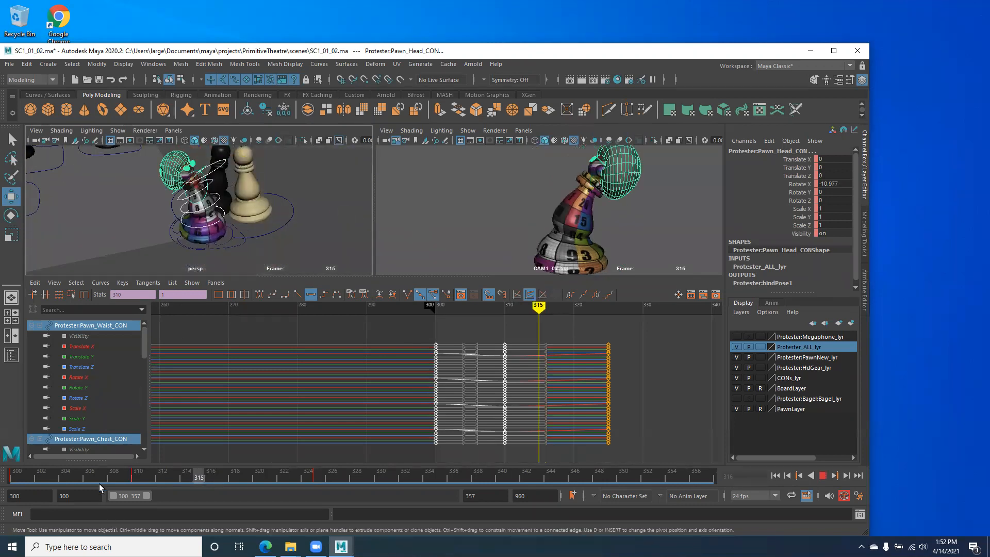
click(6, 474)
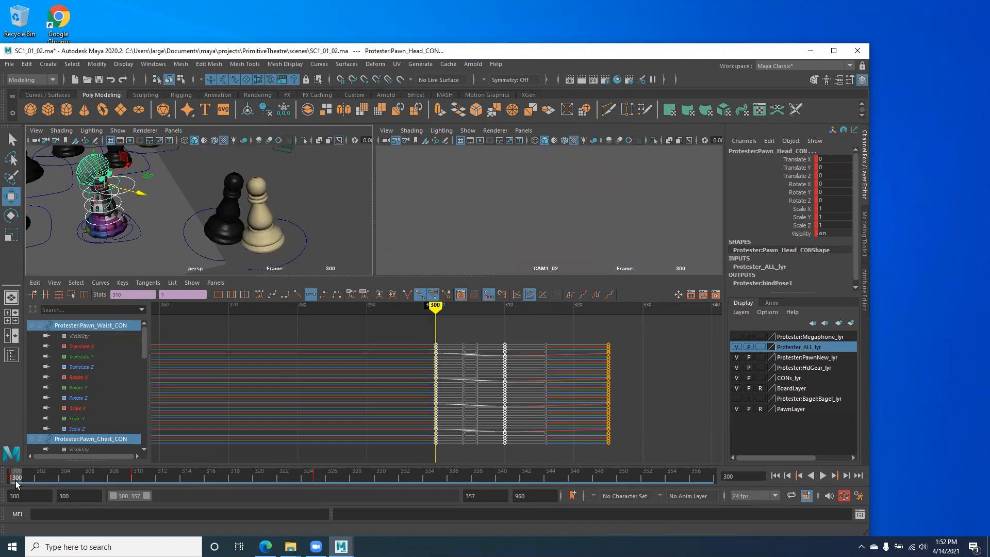
mouse_move(16, 482)
mouse_down()
mouse_move(258, 461)
mouse_move(33, 465)
mouse_move(150, 462)
mouse_move(50, 459)
mouse_move(140, 468)
mouse_move(94, 461)
mouse_move(54, 471)
mouse_move(247, 471)
mouse_move(319, 460)
mouse_up()
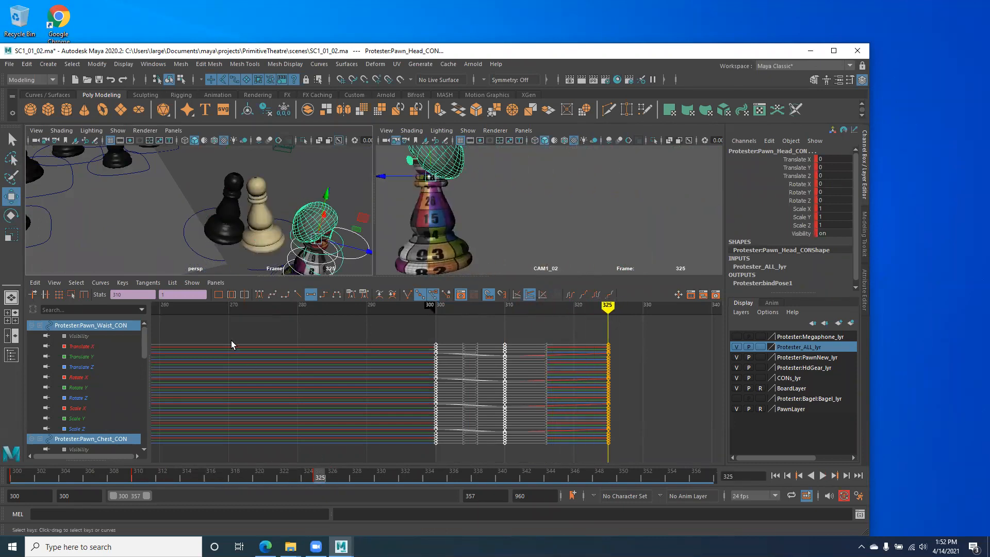
Step: Delete the selected body controls' keys at frame 325
alt+middle_drag(442, 365, 411, 371)
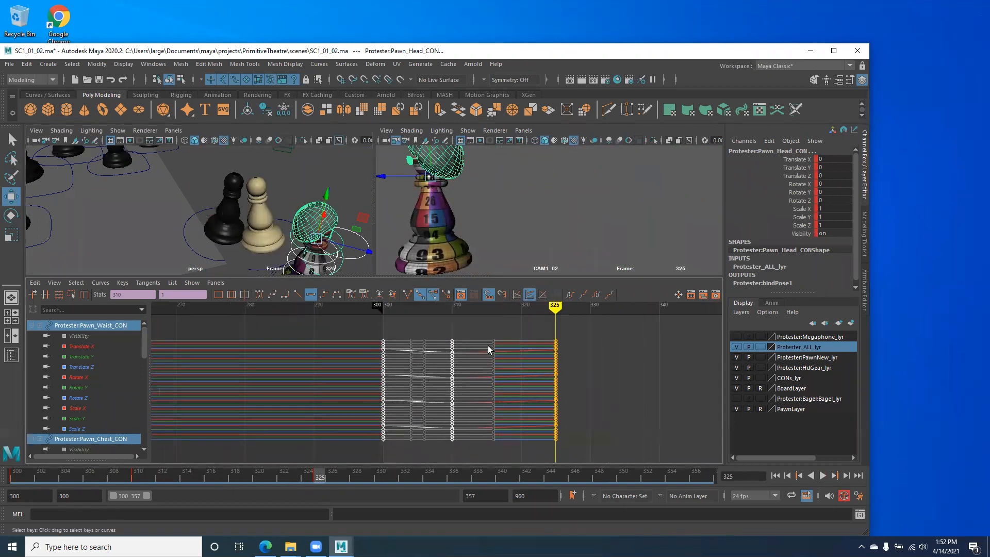
drag(581, 433, 580, 433)
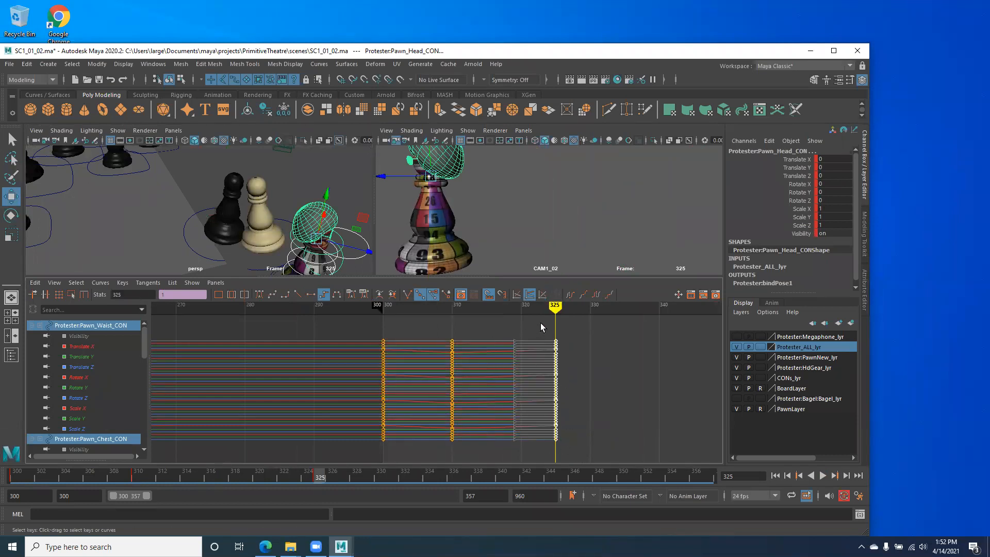
key(Delete)
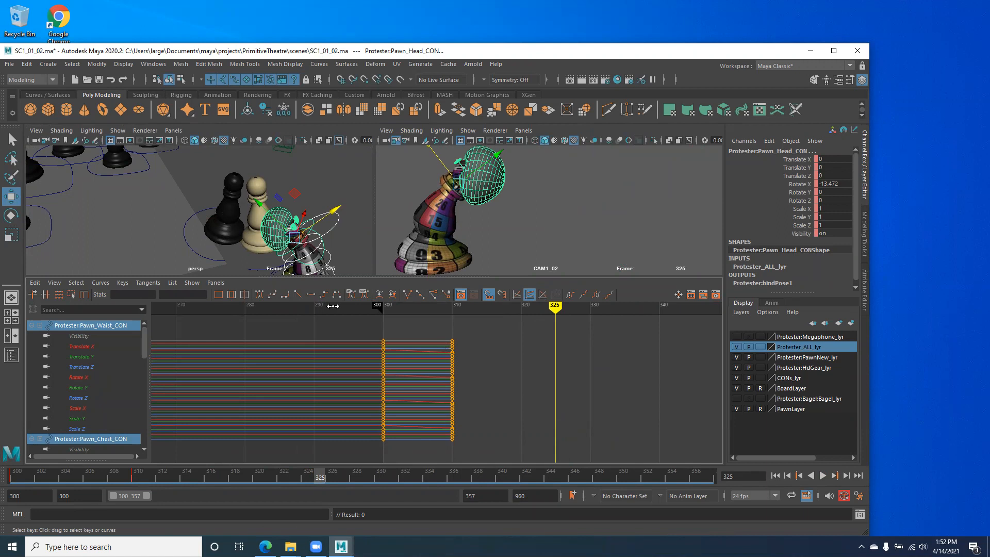
Step: Key the bent pose of the selected body controls at frame 325, holding Rotate X at -13.472
alt+drag(216, 241, 30, 209)
alt+drag(110, 207, 236, 213)
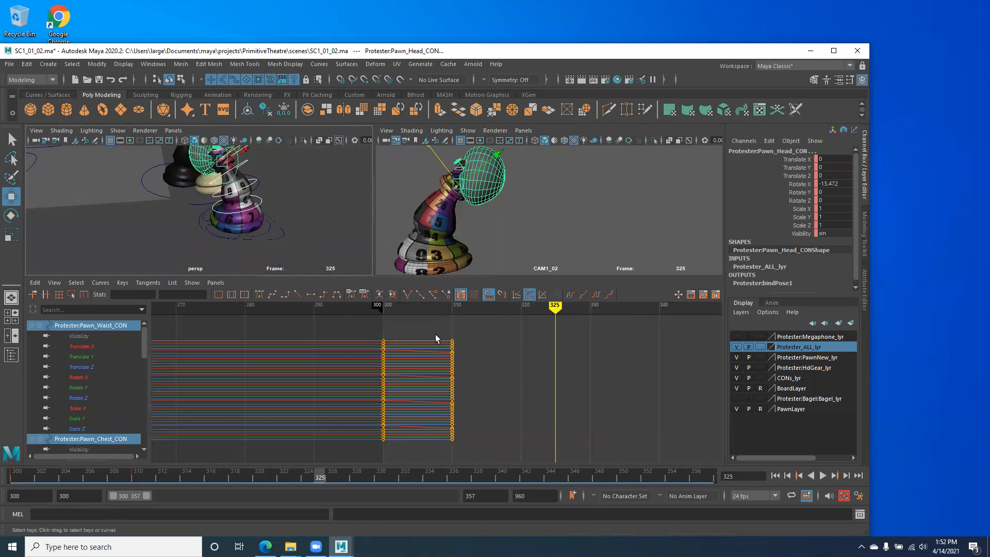
mouse_move(430, 313)
mouse_down()
mouse_move(495, 420)
mouse_move(460, 400)
mouse_move(555, 430)
mouse_up()
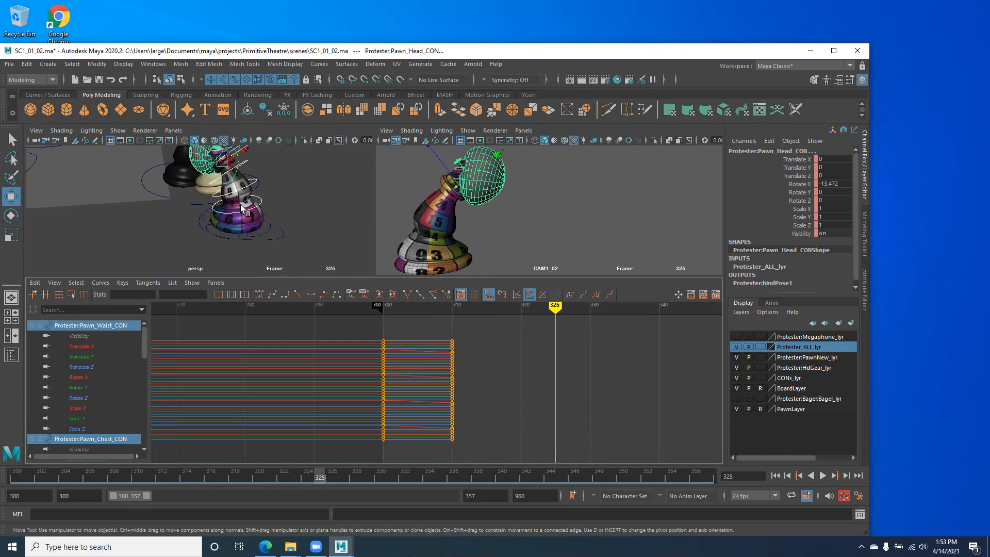
key(s)
Step: Play the animation from frame 300 in the perspective view to check the held bend through the slide
drag(326, 477, 8, 489)
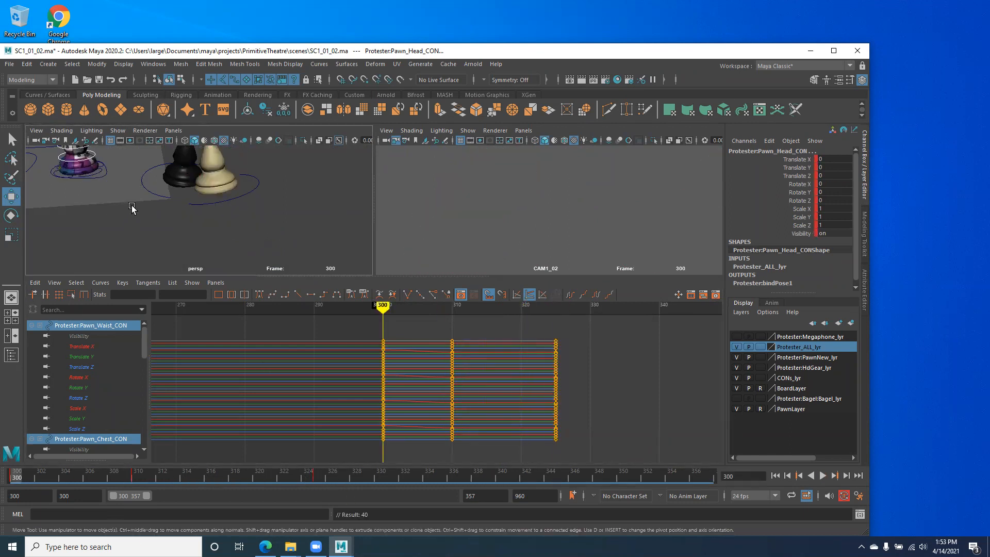
alt+middle_drag(145, 162, 161, 247)
alt+drag(161, 246, 176, 229)
alt+middle_drag(176, 229, 198, 218)
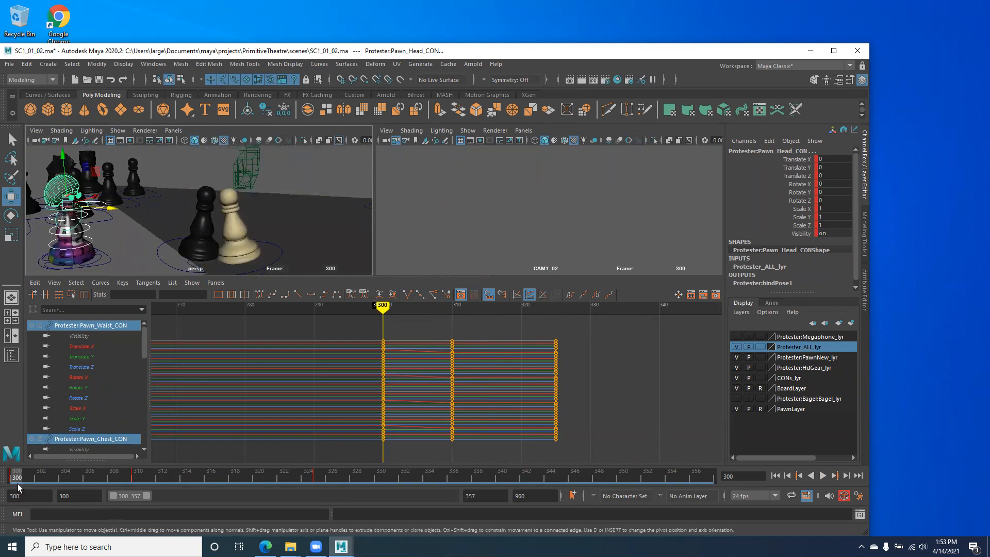
key(alt+v)
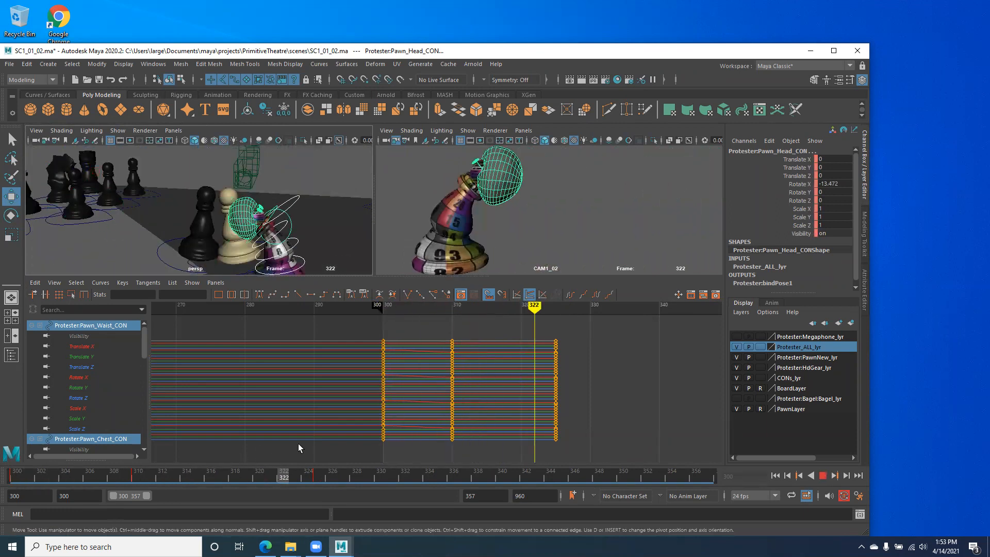
key(alt+v)
alt+middle_drag(233, 242, 208, 220)
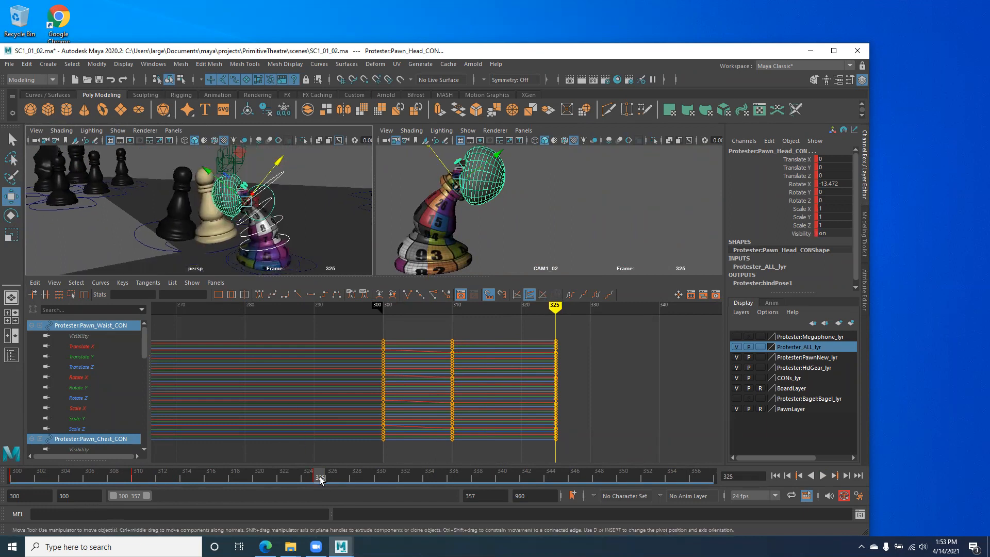
Step: Bend the selected body controls the opposite way to Rotate X 16.766 at frame 335 and key them
drag(131, 479, 436, 486)
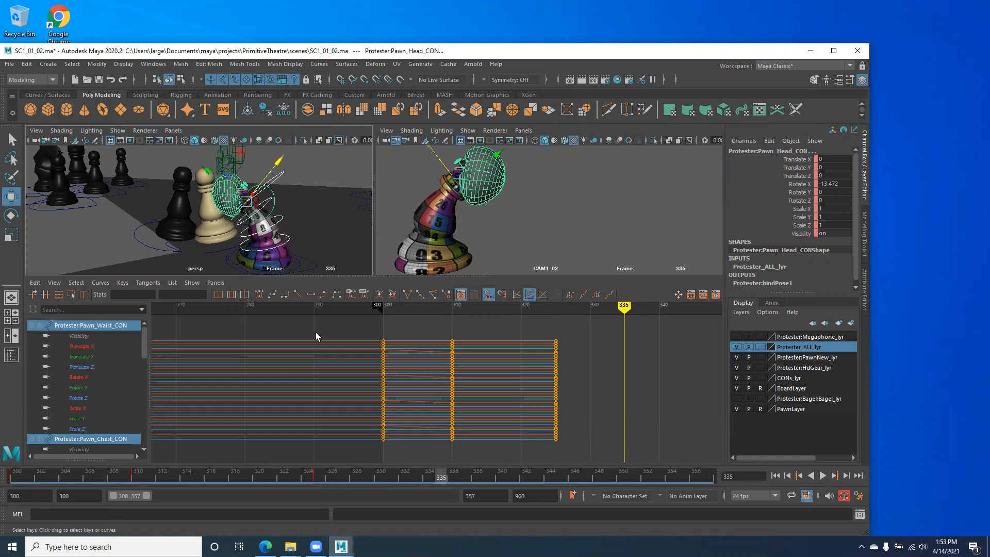
key(e)
drag(239, 155, 262, 160)
key(s)
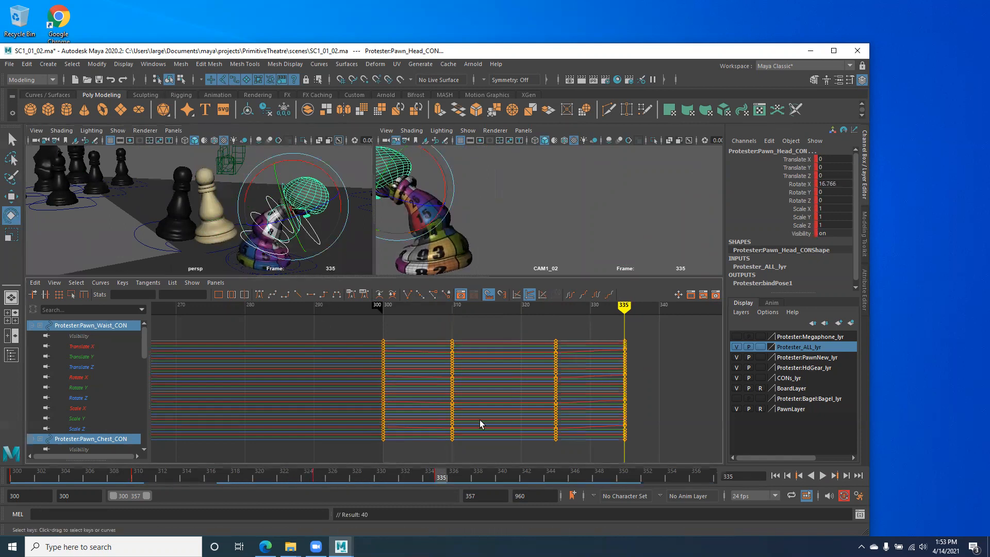
Step: Apply flat tangents to the body controls' keys at frames 325 and 335 and play the animation from frame 300
drag(539, 330, 647, 445)
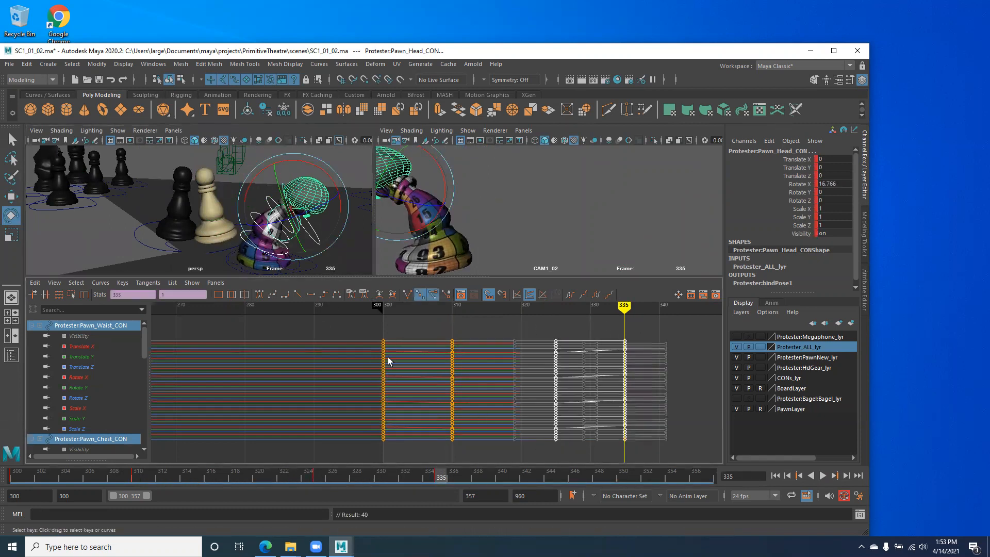
click(310, 294)
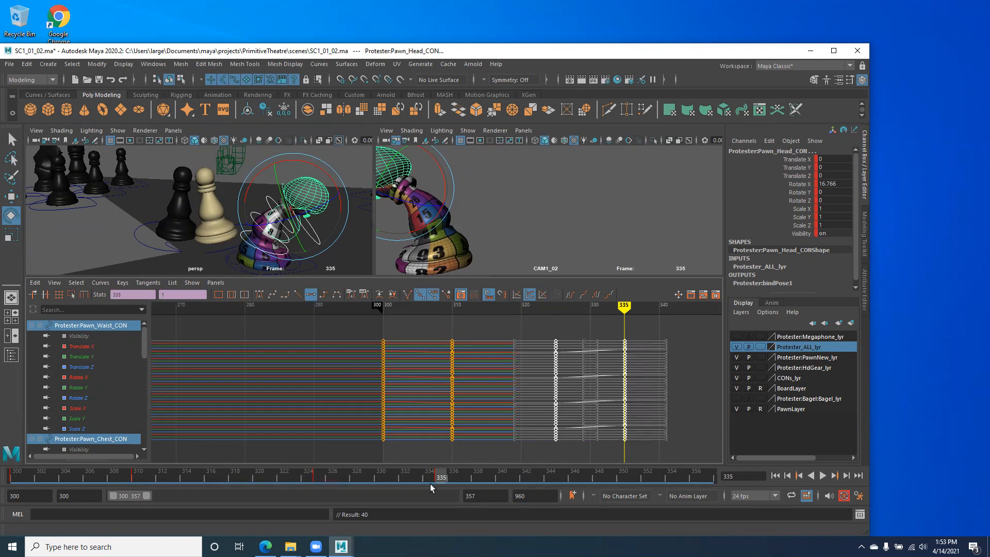
drag(442, 469, 6, 493)
key(alt+v)
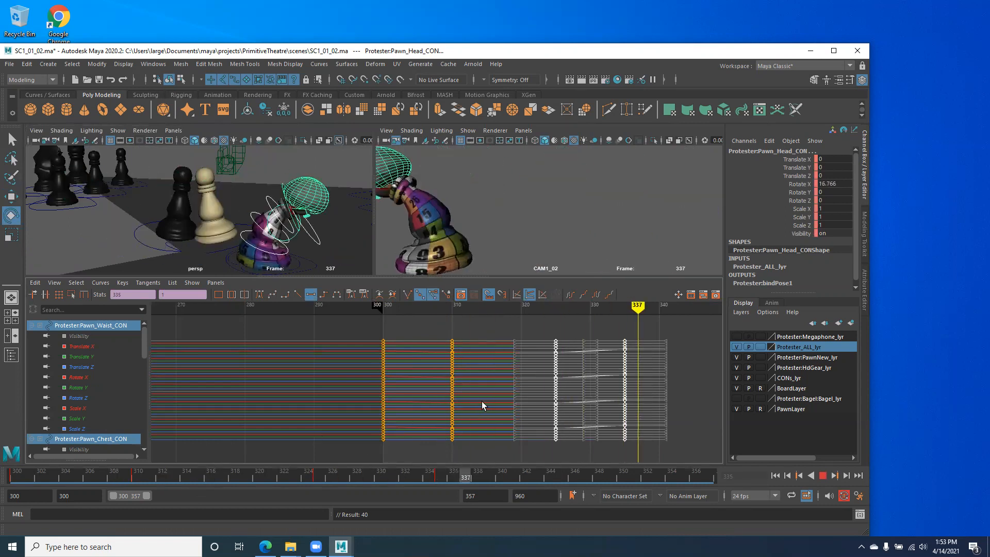
Step: Key the selected body controls' in-between bend at frame 328 and move those keys to frame 338
drag(482, 401, 467, 397)
drag(460, 482, 381, 480)
drag(402, 479, 359, 461)
key(s)
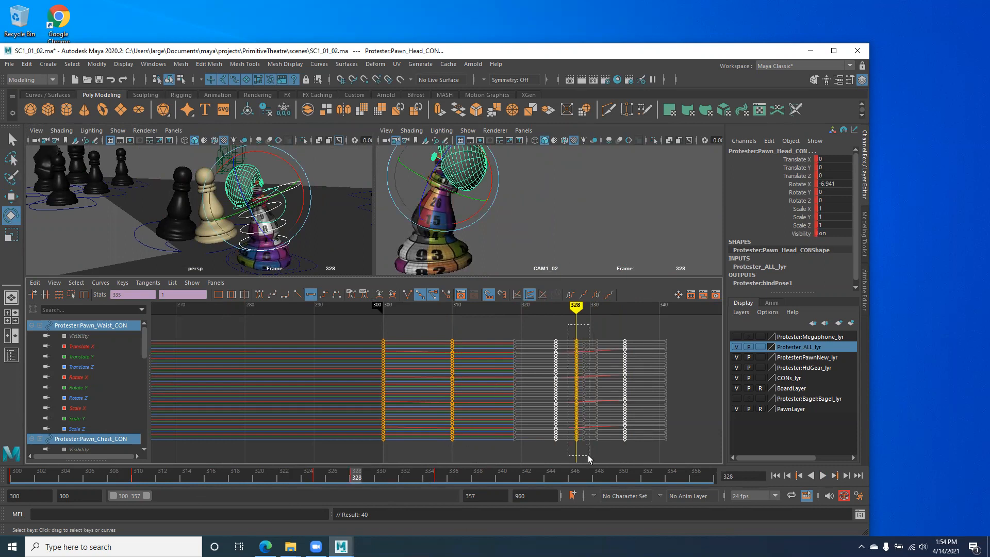
drag(589, 455, 588, 456)
alt+middle_drag(471, 409, 310, 427)
alt+right_drag(347, 410, 371, 467)
drag(360, 479, 471, 479)
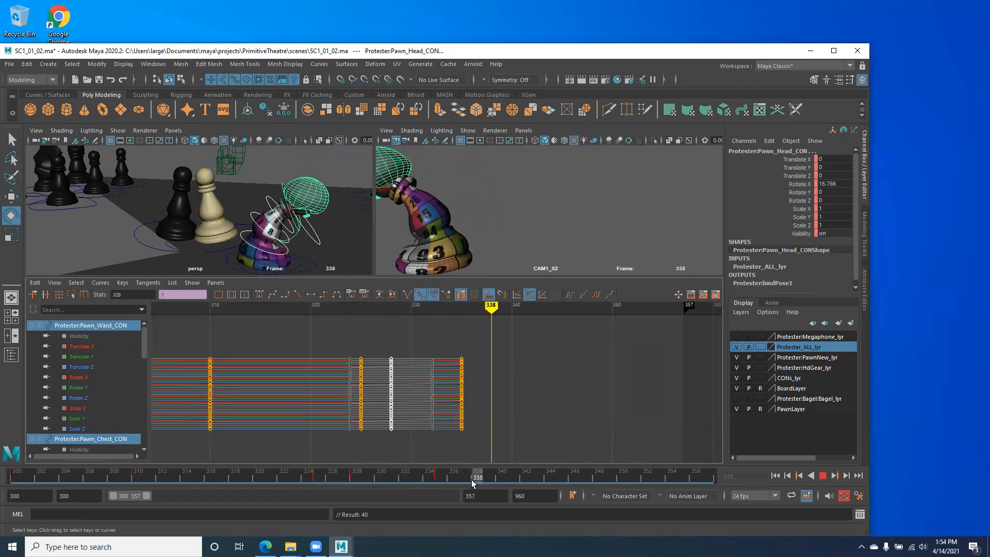
shift+middle_drag(382, 340, 485, 341)
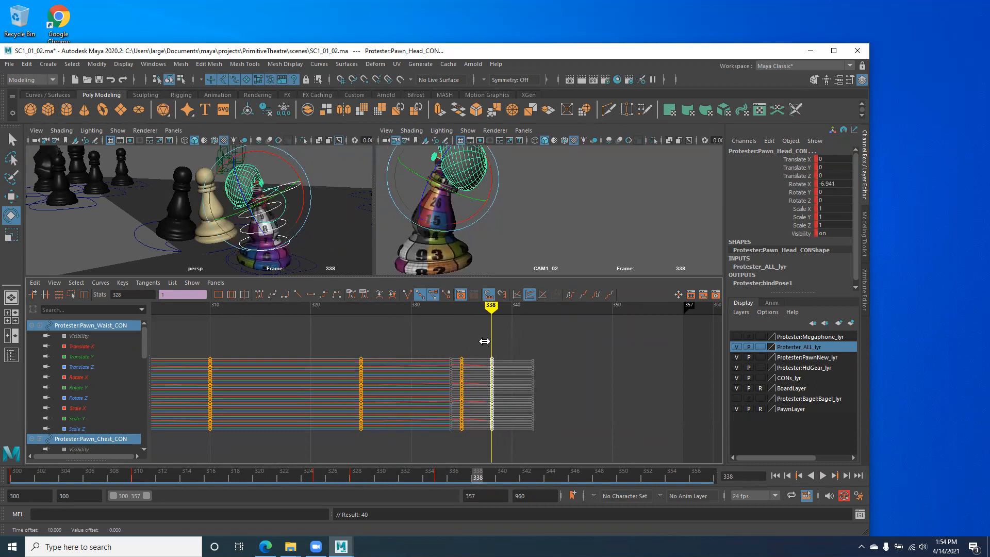
Step: Key the body controls' in-between bend at frame 332 and move those keys to frame 340
drag(472, 473, 399, 479)
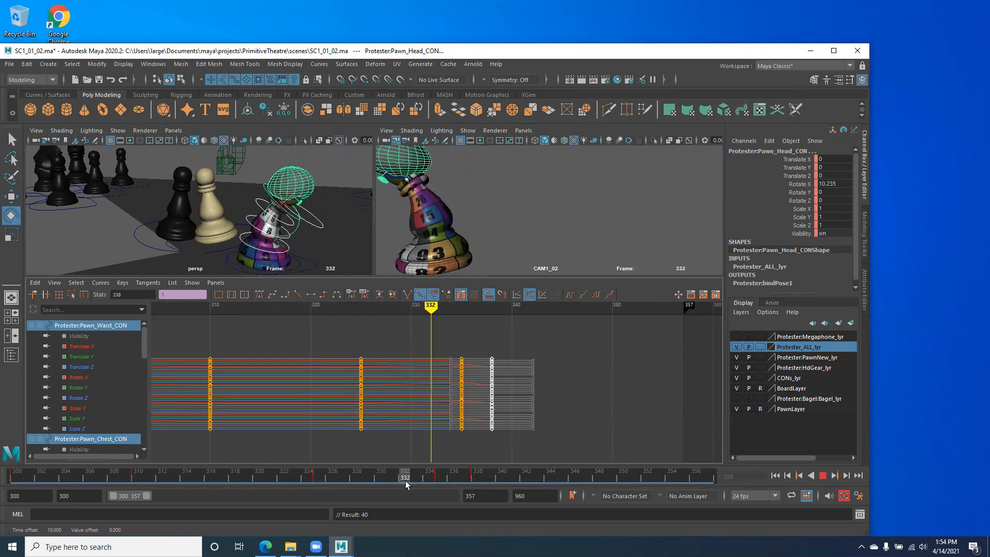
drag(403, 481, 402, 480)
key(s)
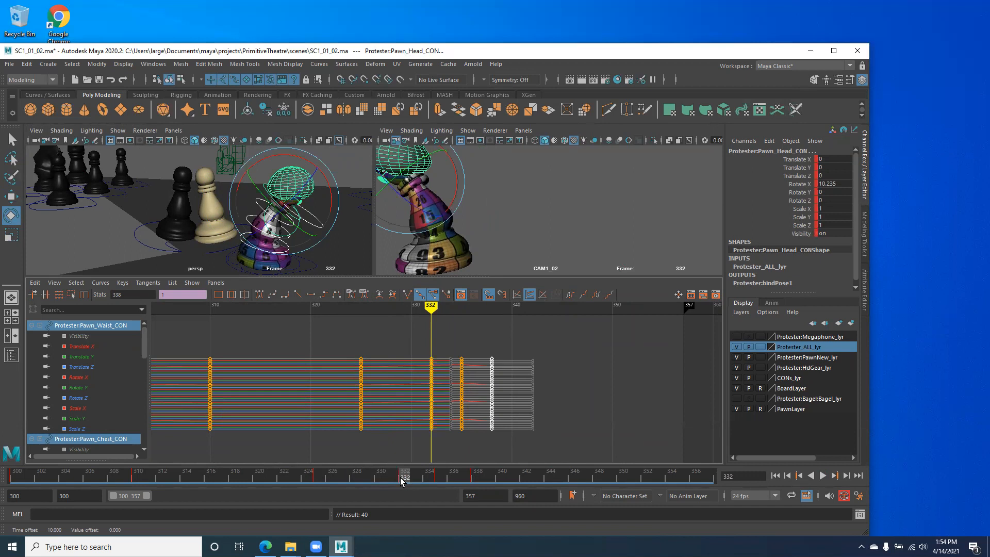
drag(415, 333, 521, 475)
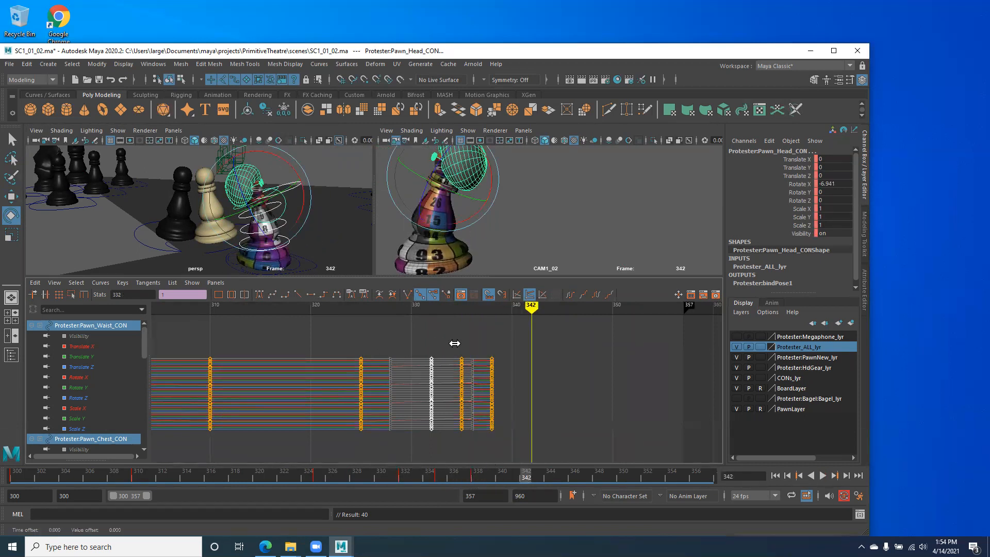
middle_drag(454, 343, 542, 341)
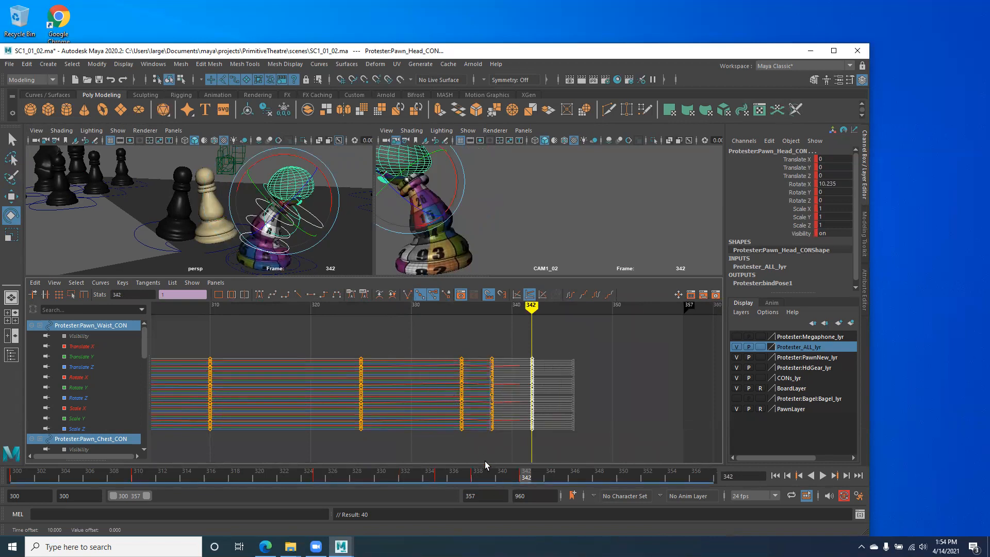
drag(526, 474, 506, 468)
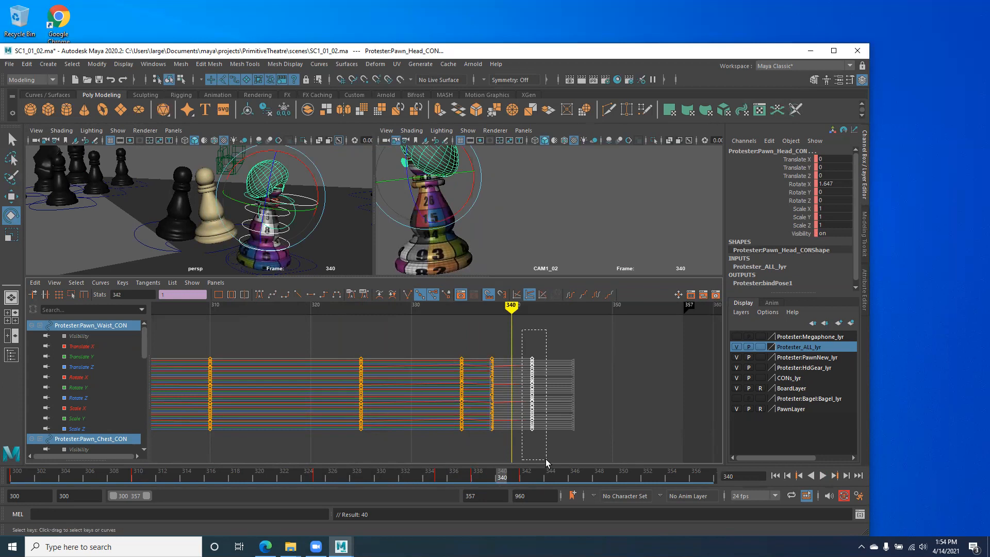
middle_drag(591, 316, 571, 315)
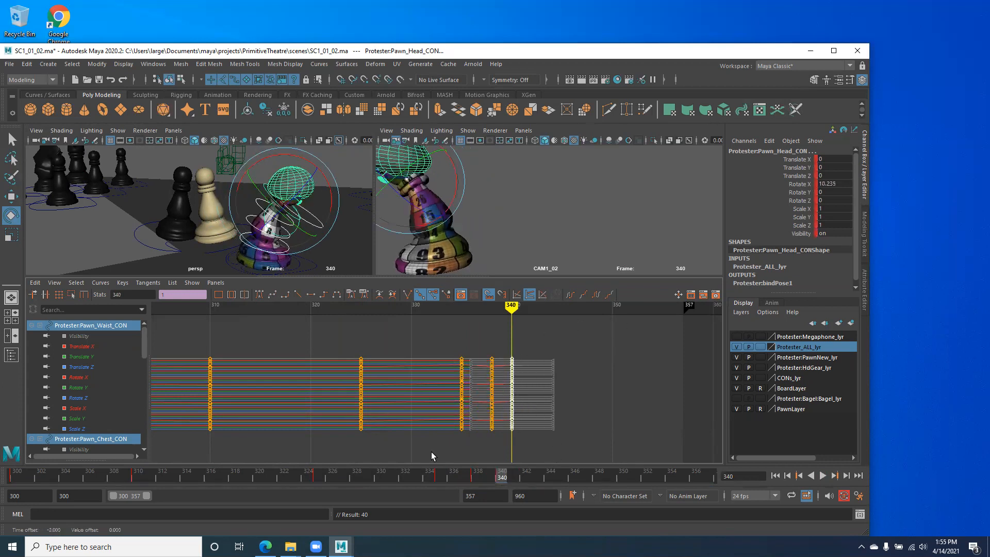
Step: Straighten the body controls to Rotate X 0 at frame 342 and key all their channels
drag(501, 478, 526, 479)
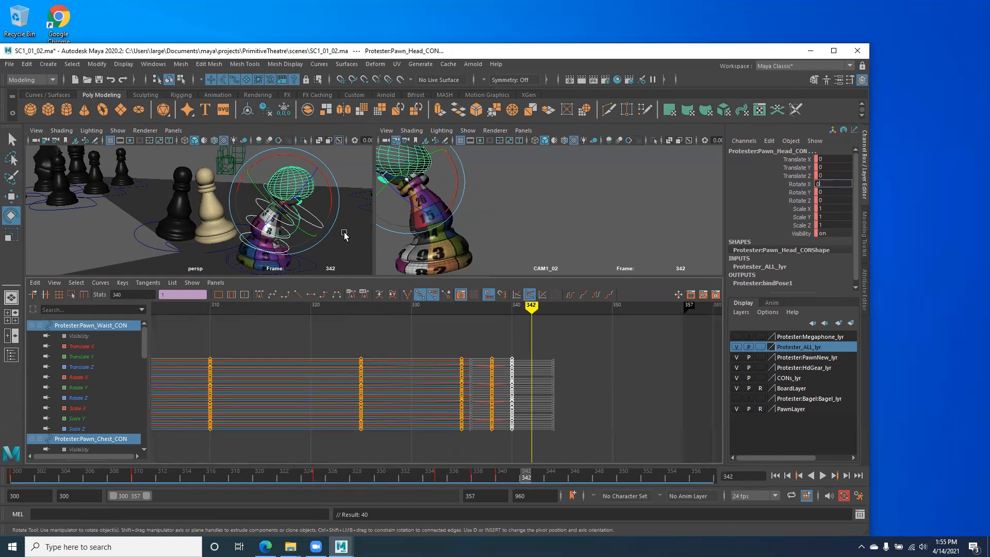
key(Return)
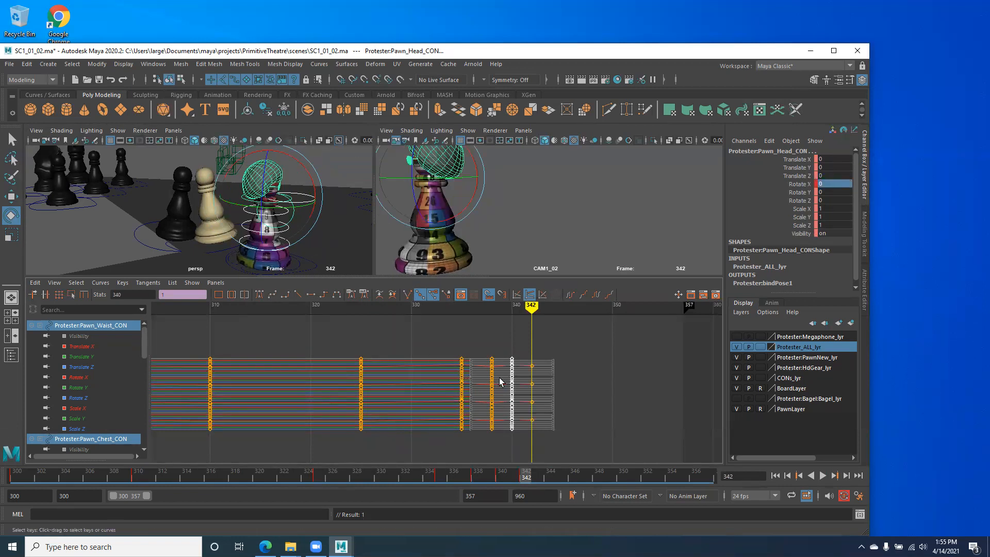
key(ctrl+v)
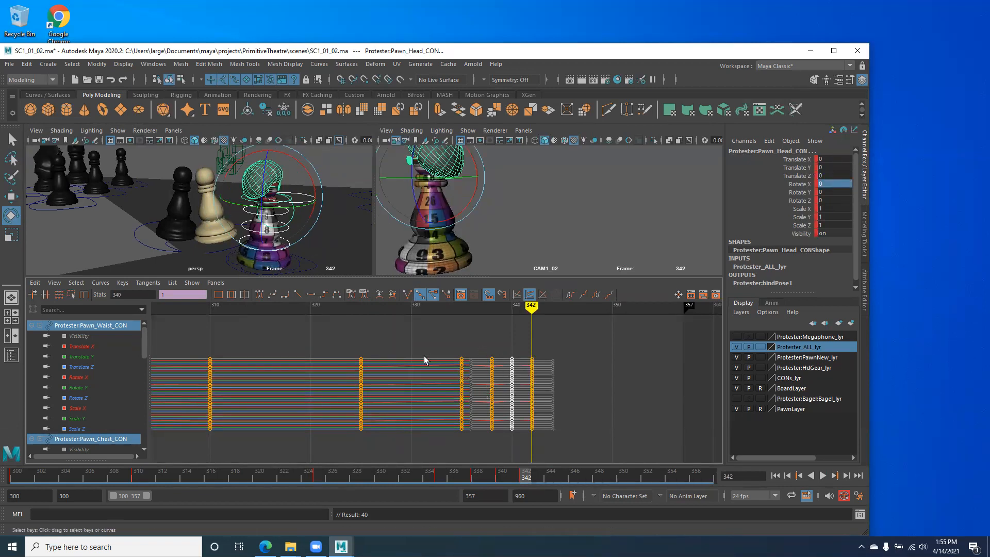
Step: Play the animation from frame 300 in the enlarged perspective view to check how the body wobble settles
drag(527, 473, 9, 466)
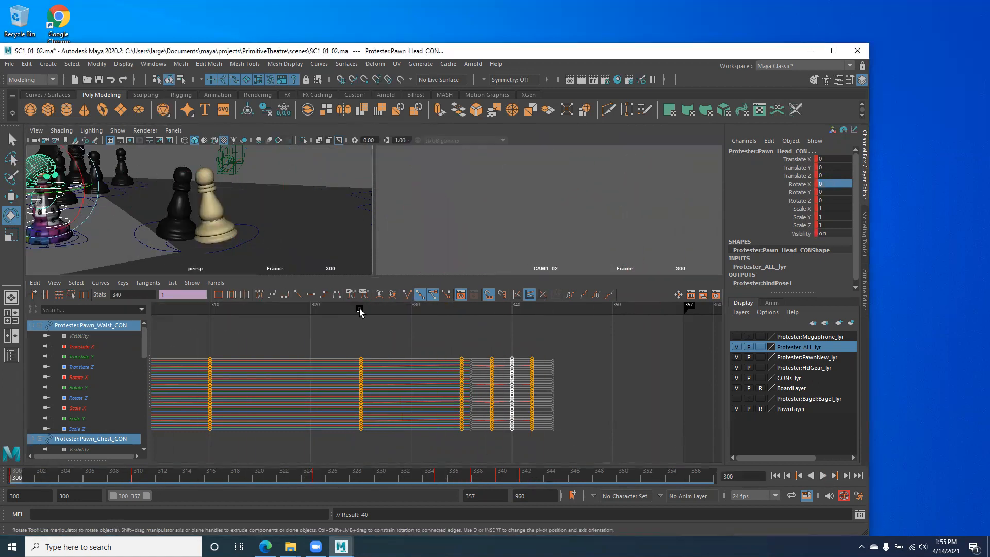
key(space)
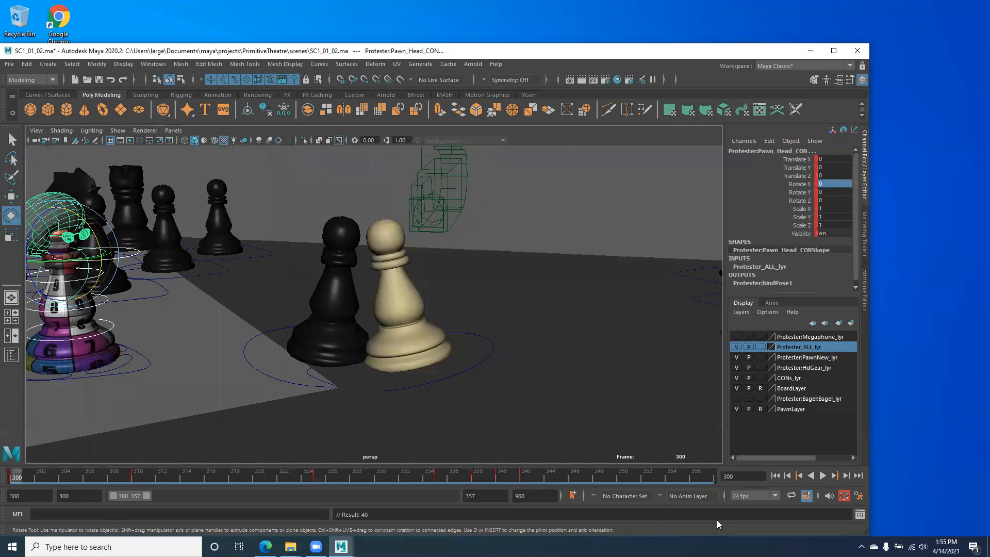
click(822, 476)
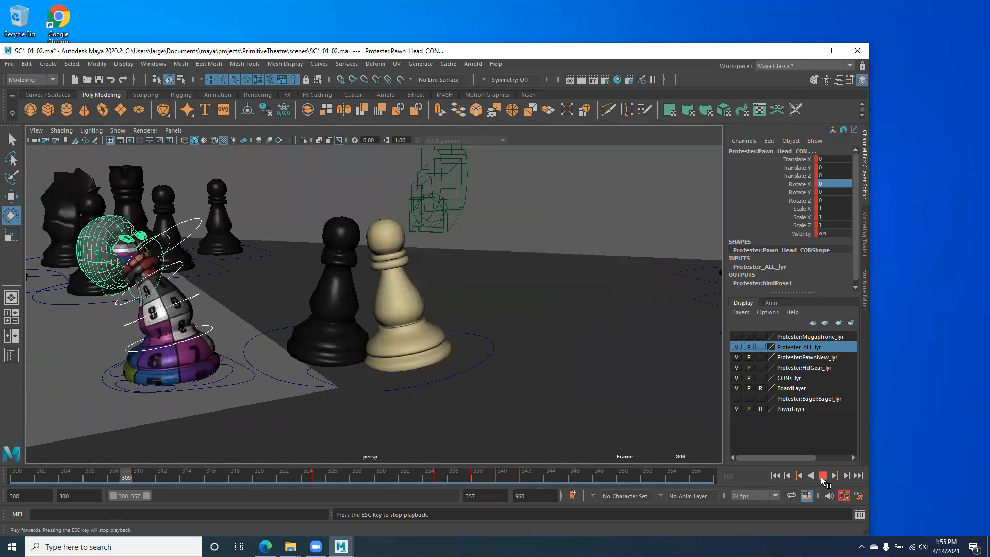
click(820, 476)
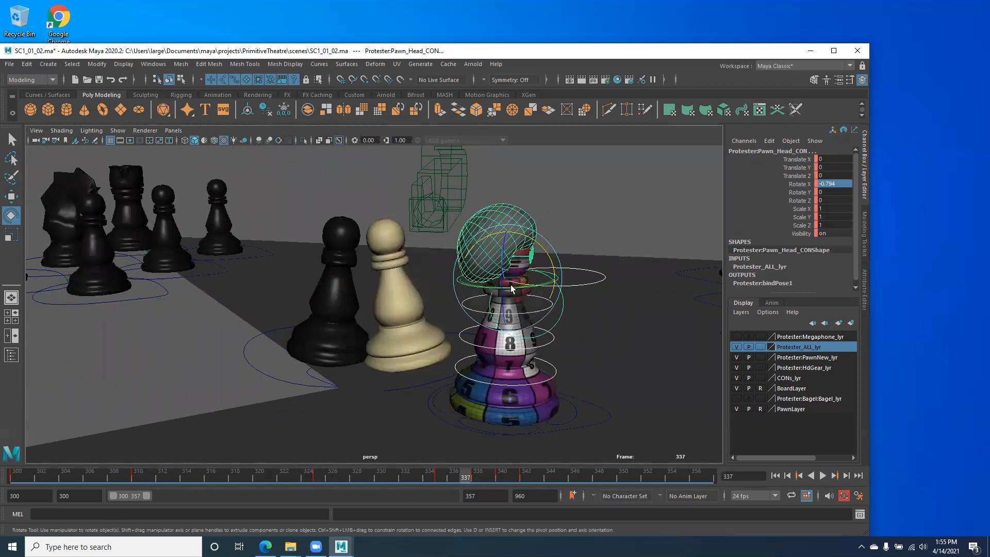
key(space)
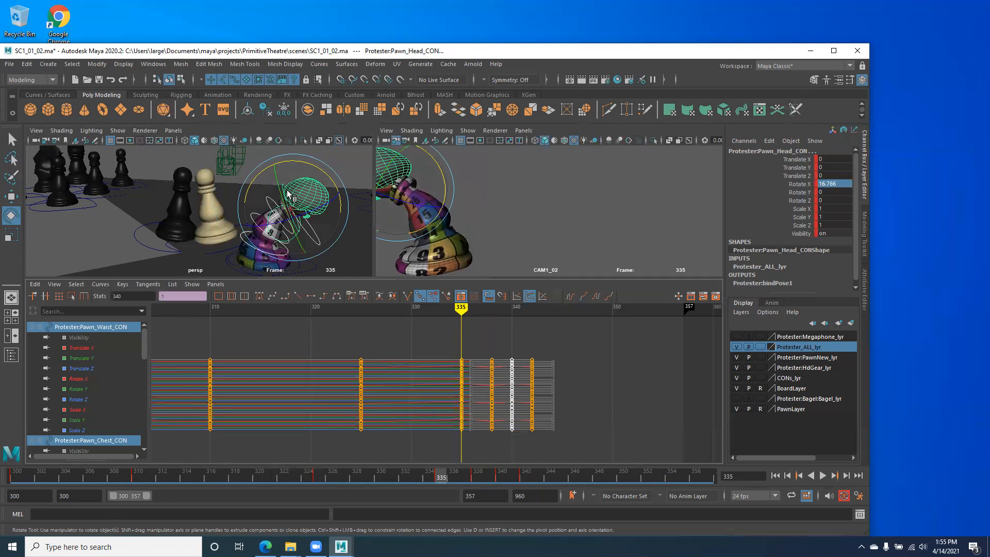
Step: Select all objects in Protester_ALL_lyr and key every control at frames 335, 338, 340 and 342
key(s)
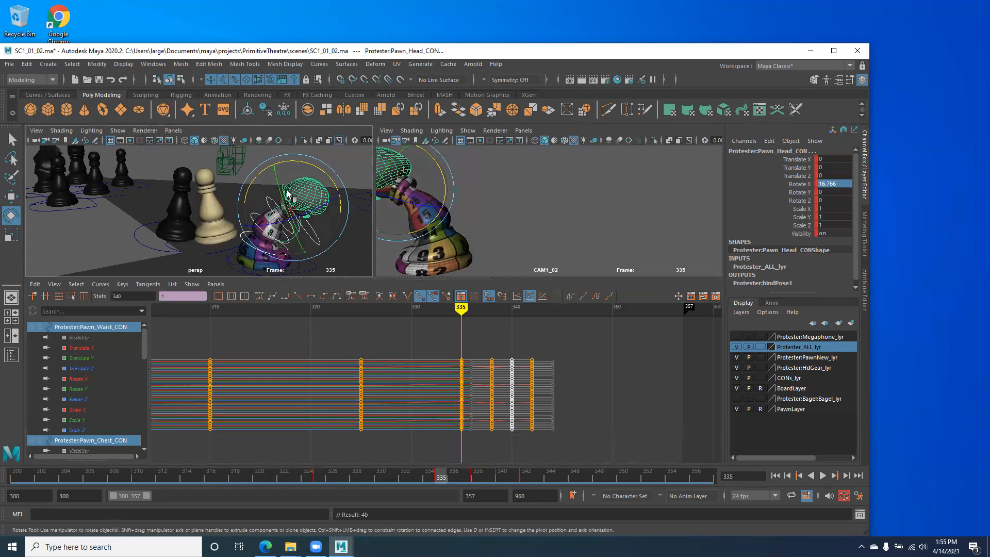
right_click(787, 348)
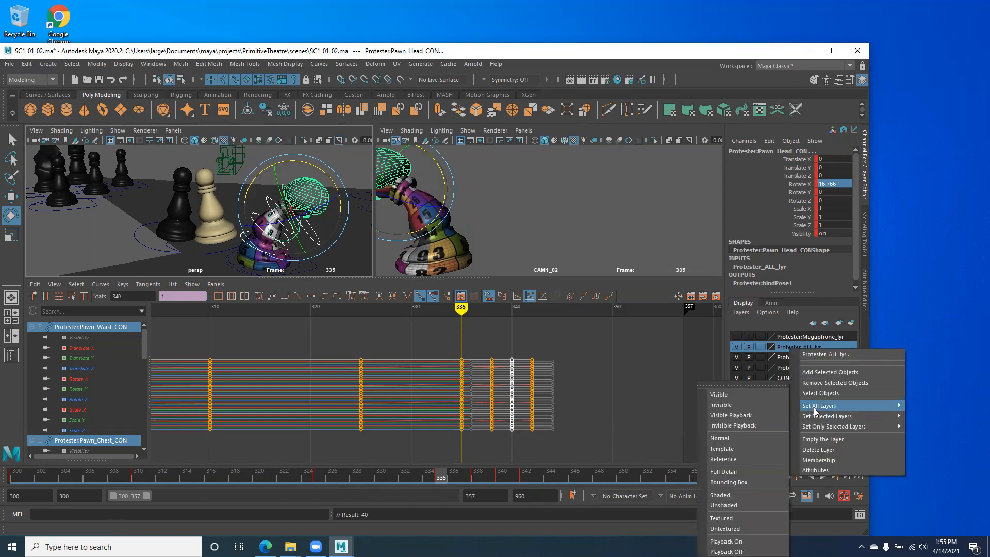
click(808, 393)
alt+middle_drag(543, 434, 379, 424)
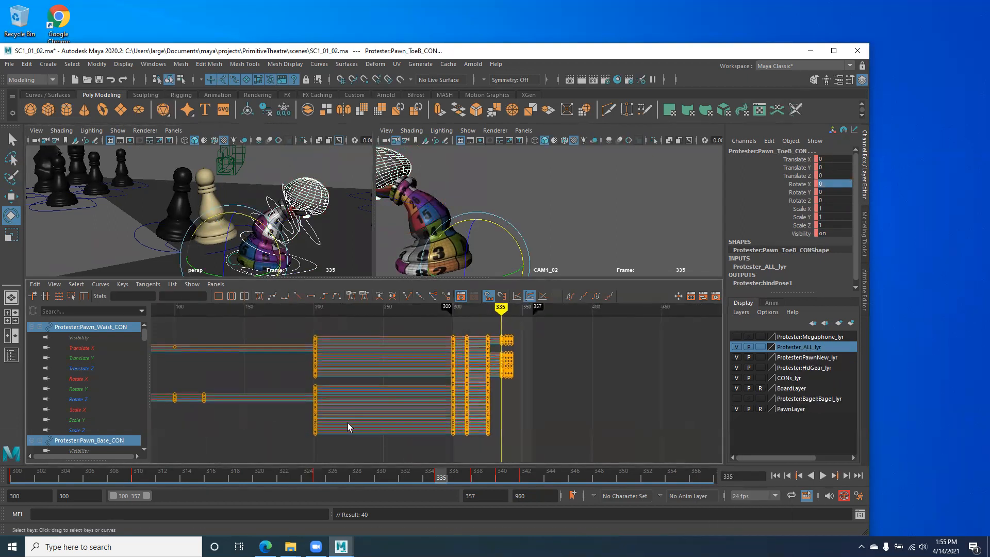
alt+right_drag(347, 422, 456, 410)
alt+middle_drag(624, 396, 538, 409)
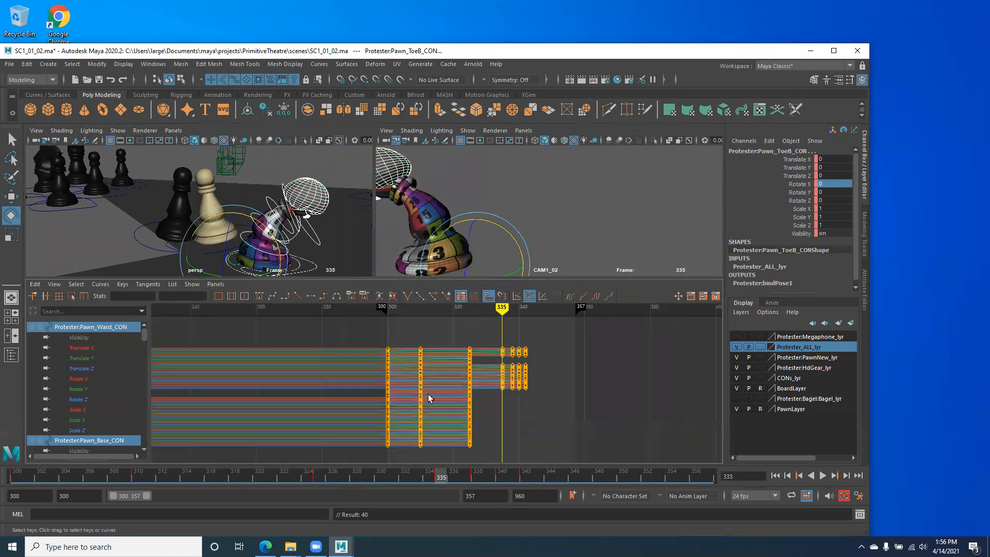
key(s)
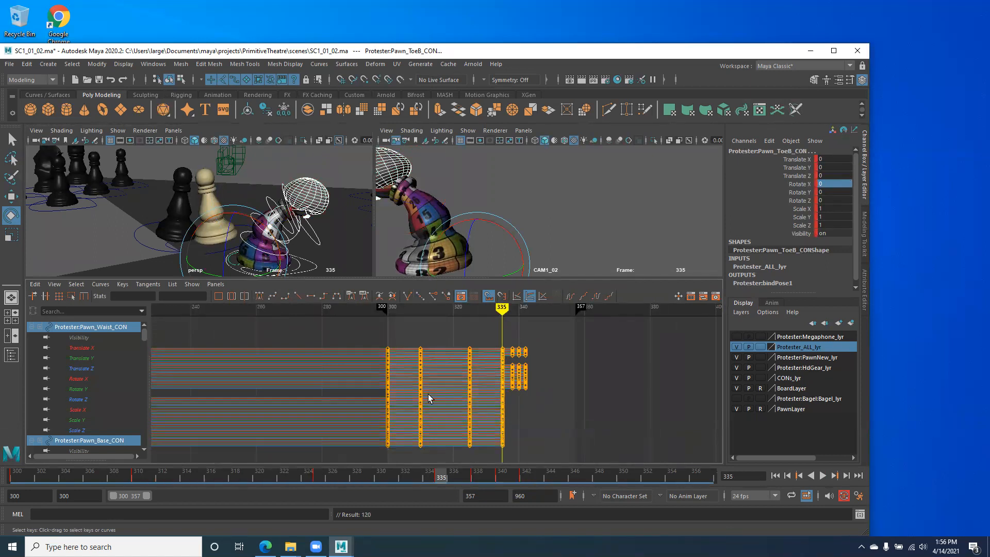
key(period)
key(s)
key(period)
key(s)
key(period)
key(s)
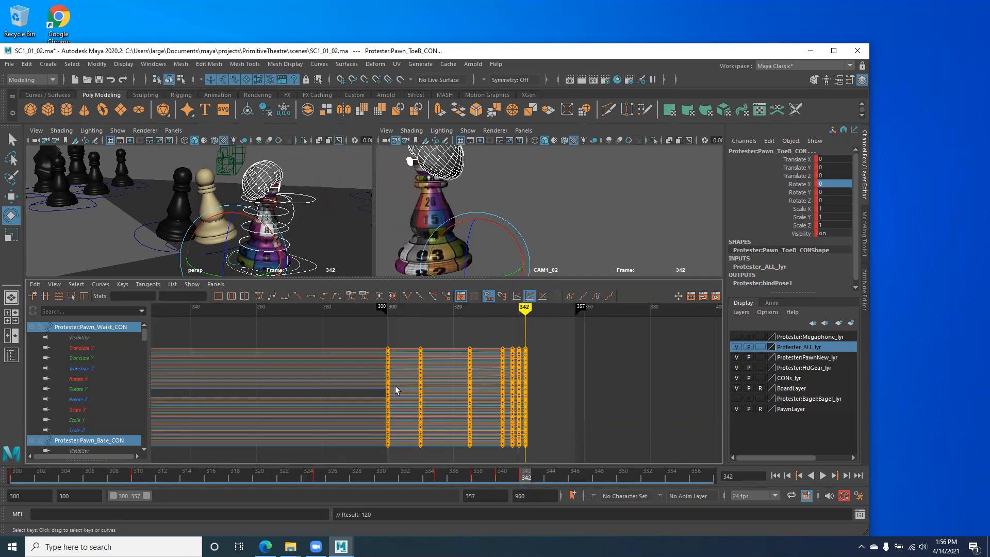
Step: Shift all controls' keys at frames 335 to 342 five frames earlier, starting at frame 330
key(comma)
key(comma)
key(comma)
key(comma)
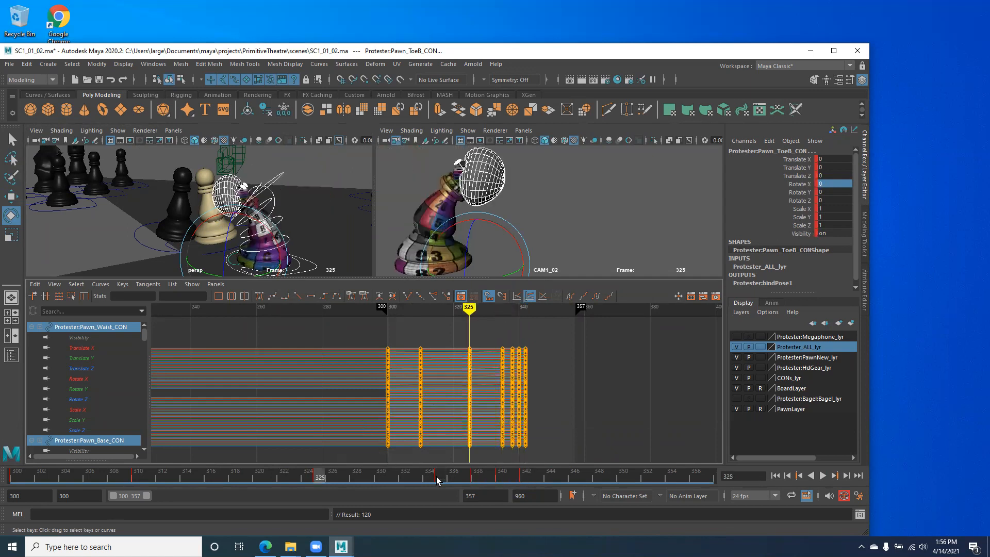
drag(316, 477, 378, 473)
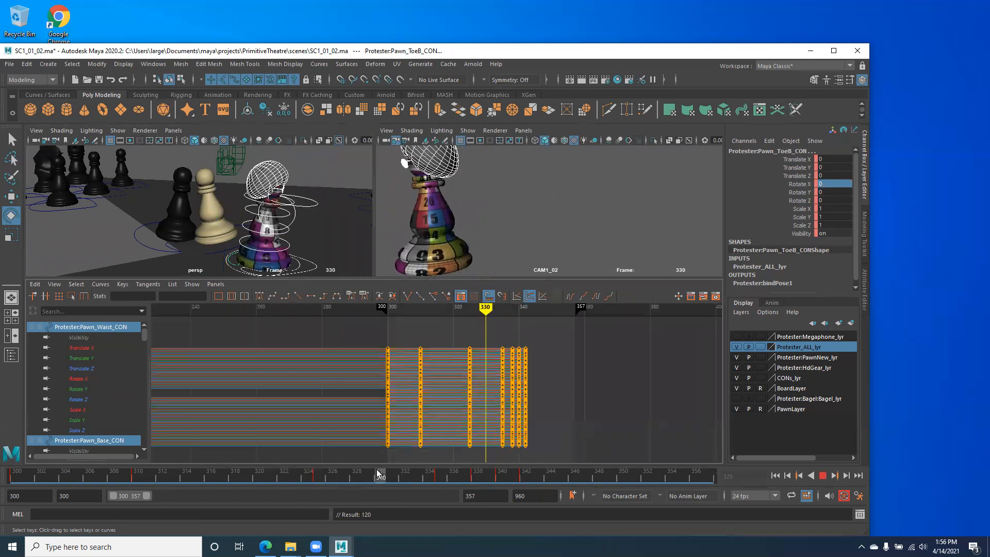
drag(492, 339, 537, 463)
shift+middle_drag(573, 368, 554, 374)
Step: Play the animation from frame 300 in the enlarged perspective view to check the tightened timing
drag(397, 469, 478, 482)
key(space)
click(798, 475)
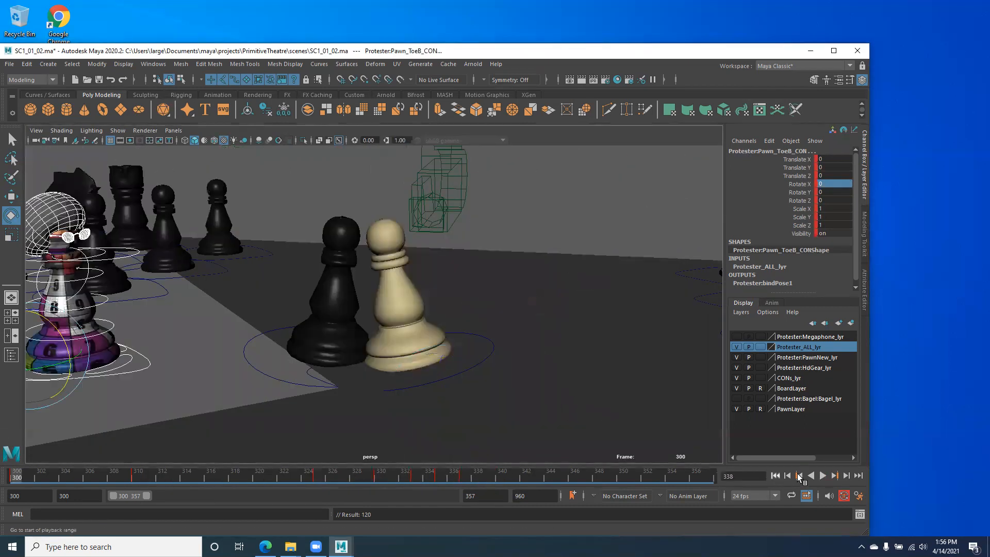
click(824, 475)
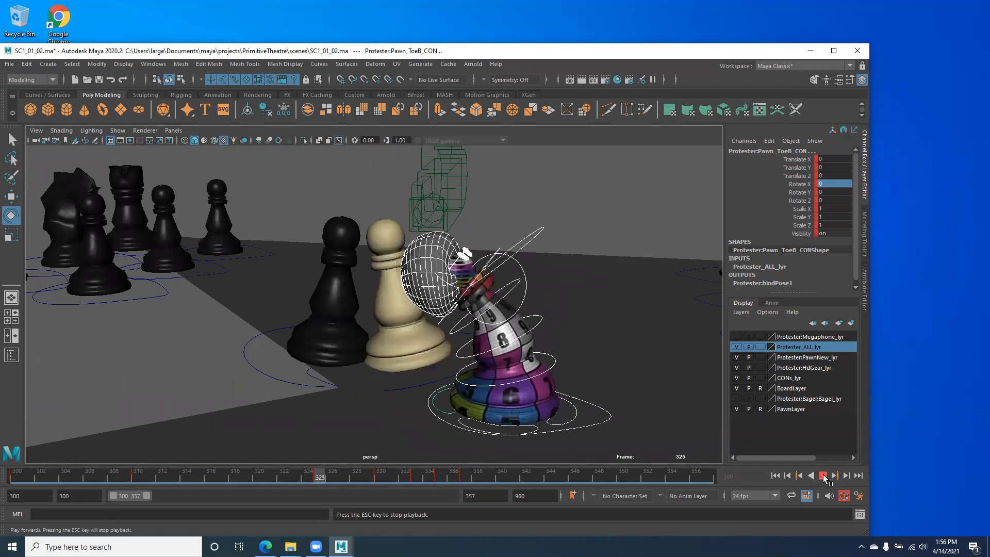
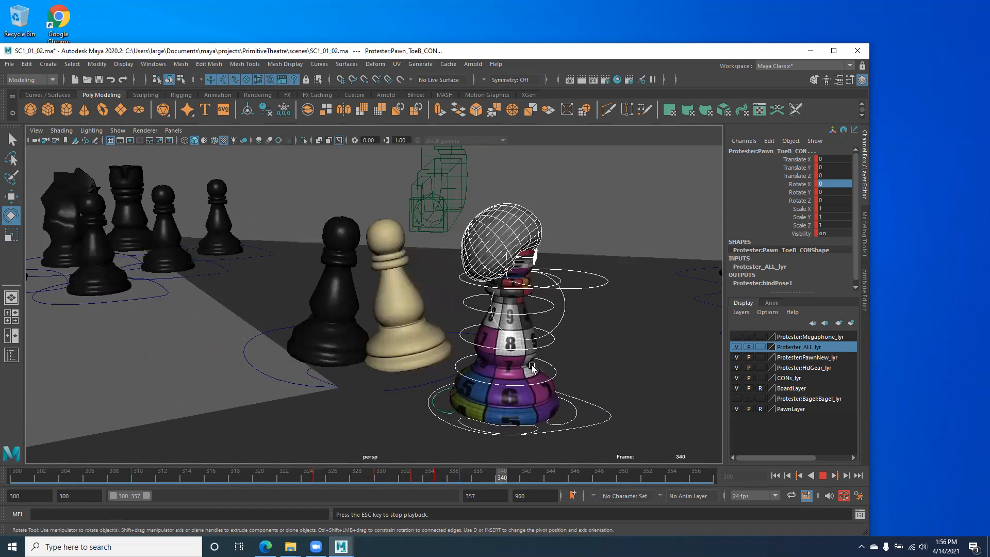
click(823, 476)
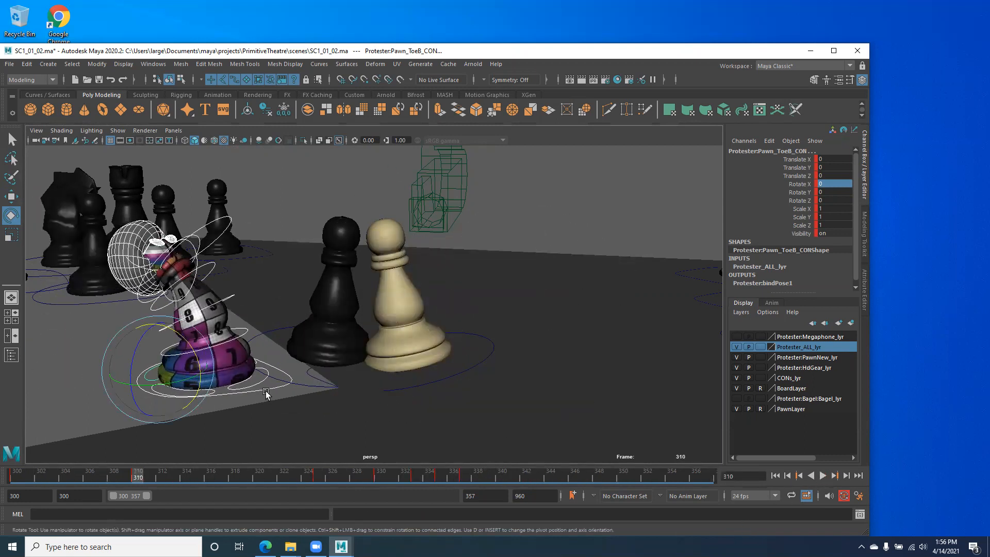
Step: Isolate the pawn base control's Translate Z curve and steepen its tangent at frame 310
click(266, 391)
key(space)
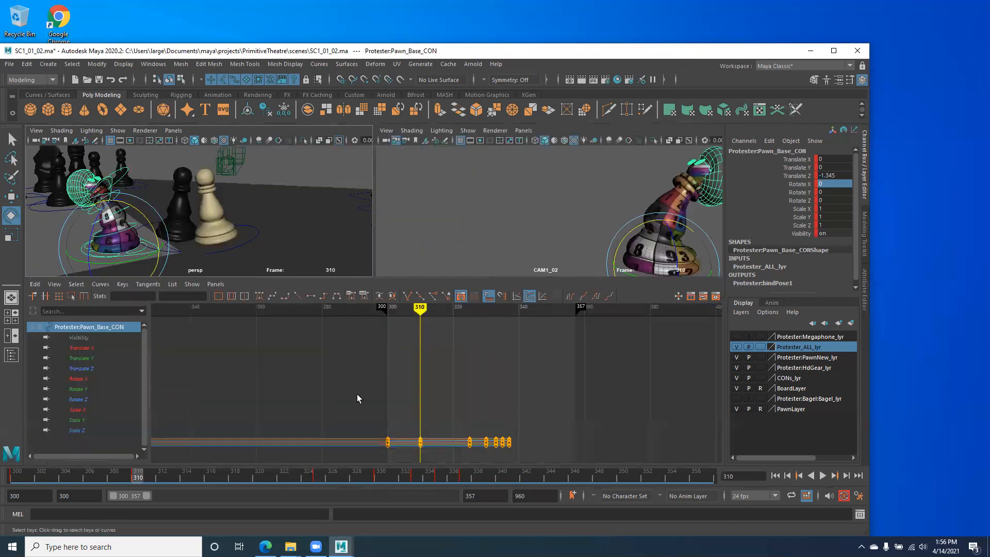
click(87, 368)
scroll(385, 370, up, 2)
scroll(390, 373, up, 1)
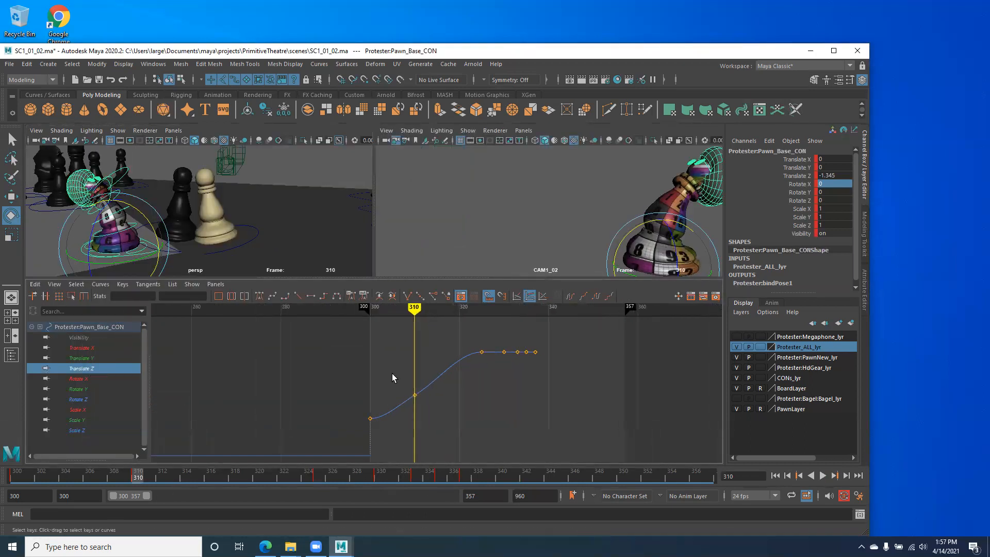
drag(427, 381, 399, 411)
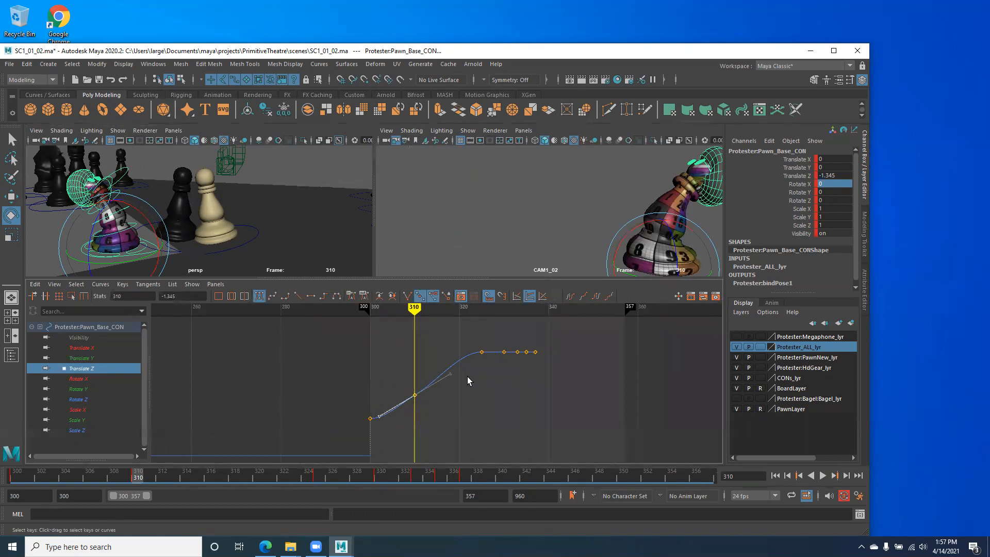
middle_drag(465, 399, 460, 392)
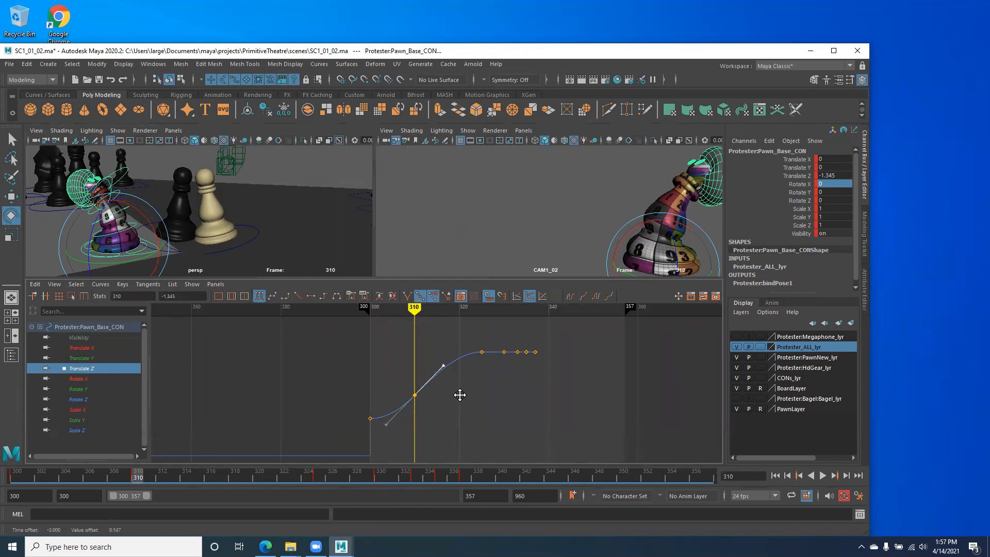
Step: Make the base control's Translate Z tangent linear at frame 325 and tilt the frame 310 tangent to line up with the straight segment
drag(125, 474, 319, 486)
alt+middle_drag(462, 375, 504, 380)
alt+middle_drag(460, 375, 477, 376)
scroll(478, 376, up, 1)
scroll(478, 376, up, 2)
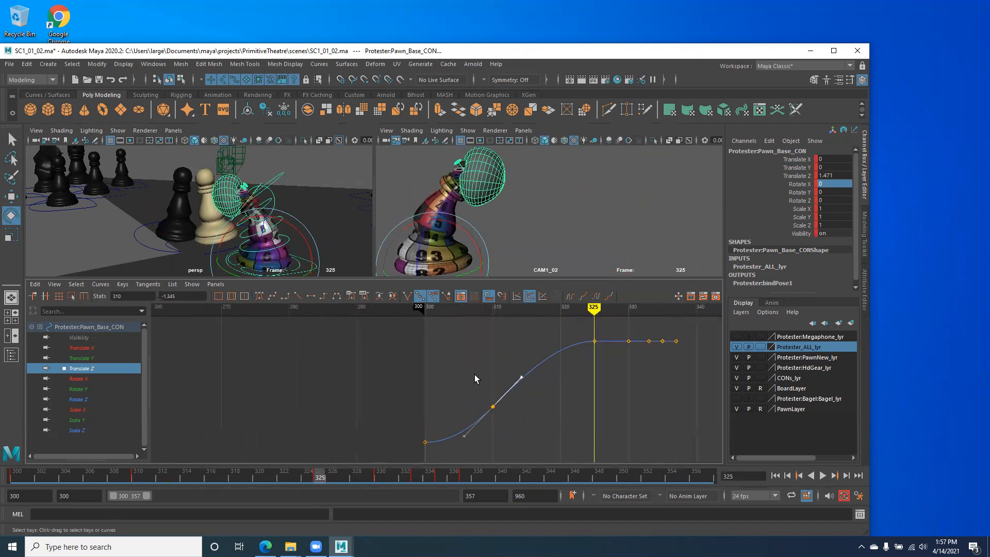
drag(597, 373, 597, 372)
click(296, 296)
drag(538, 425, 539, 427)
mouse_move(499, 363)
middle_down()
mouse_move(505, 347)
mouse_move(510, 355)
middle_up()
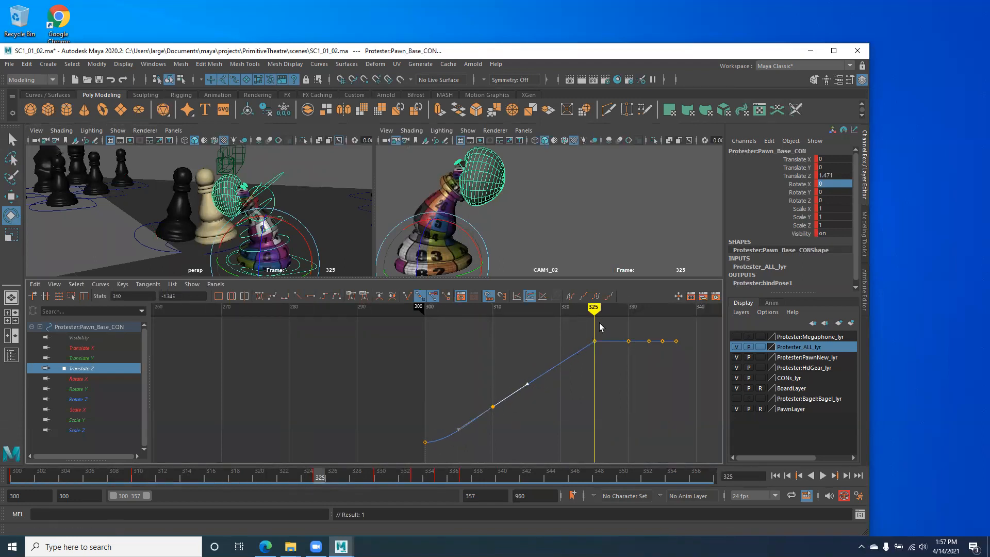
Step: Hide the NURBS curves in the enlarged perspective view and play the animation from frame 300 to check the slide
mouse_move(587, 311)
mouse_down()
mouse_move(604, 319)
mouse_move(571, 321)
mouse_move(631, 317)
mouse_move(600, 323)
mouse_move(644, 330)
mouse_move(492, 320)
mouse_up()
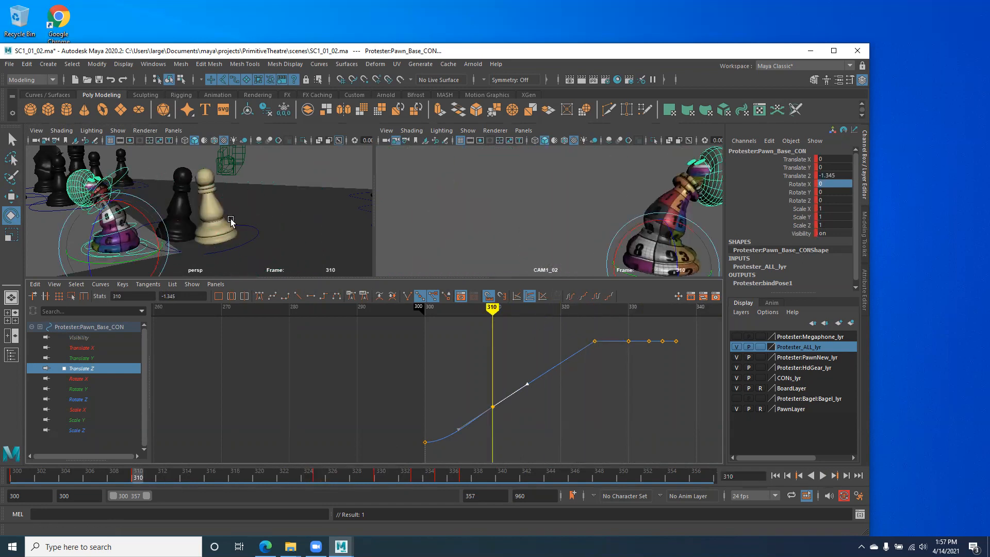
key(space)
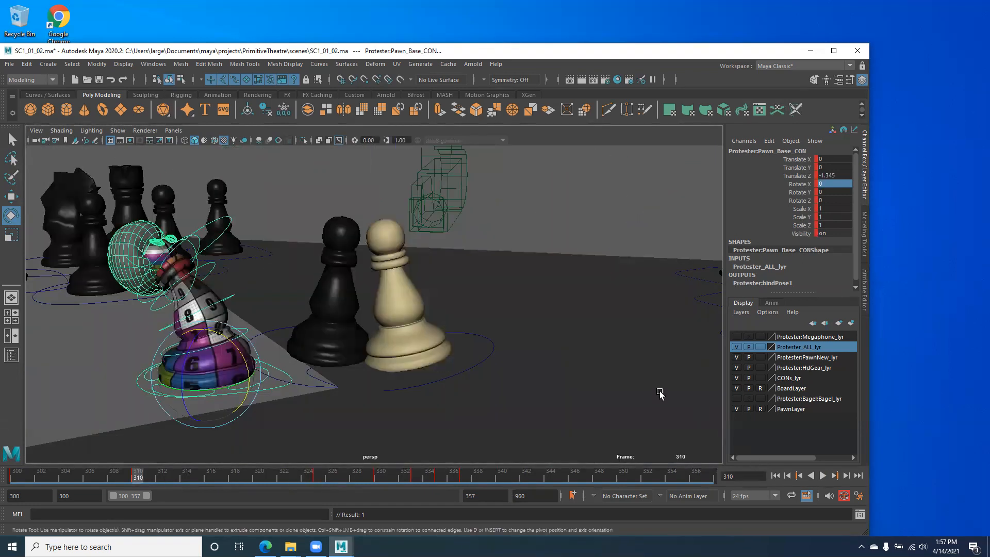
click(117, 131)
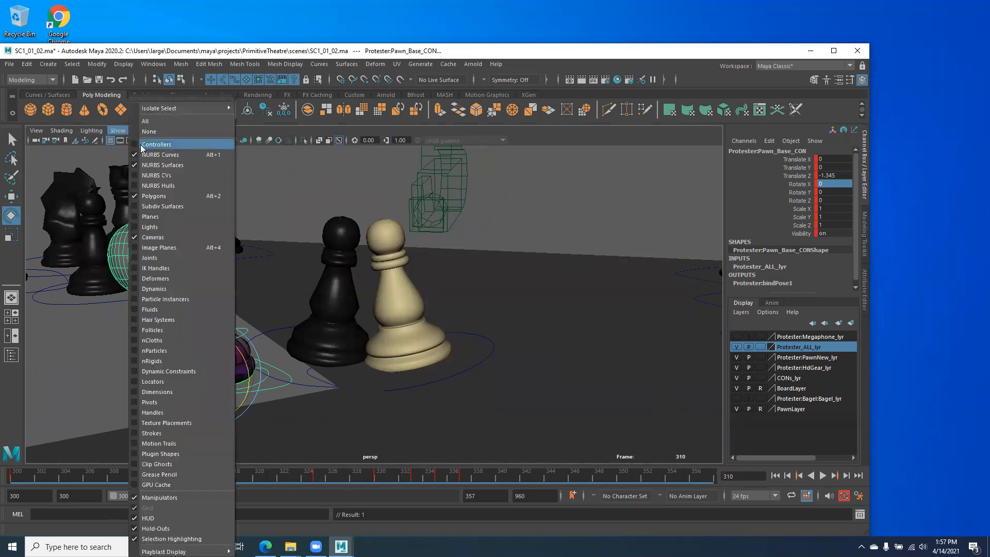
click(132, 156)
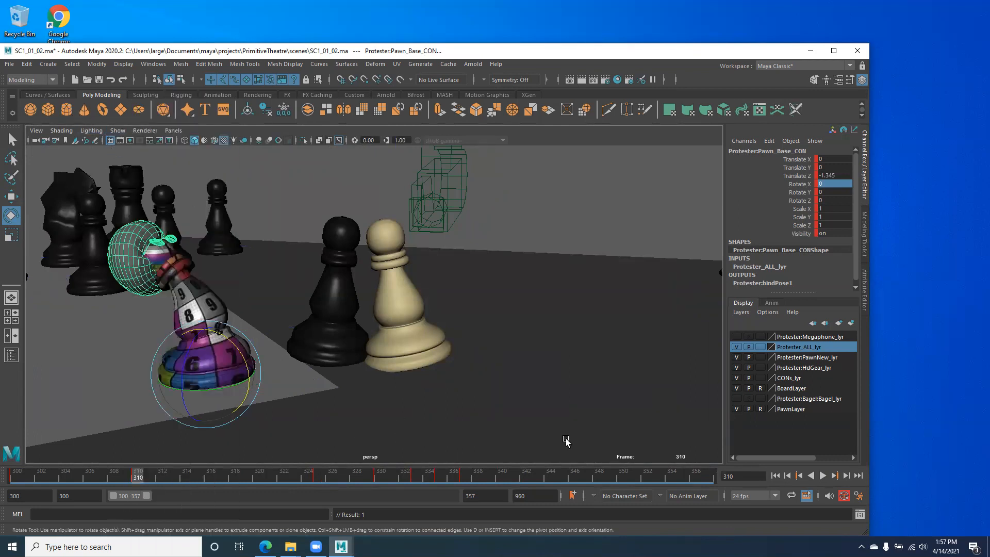
click(775, 475)
click(822, 476)
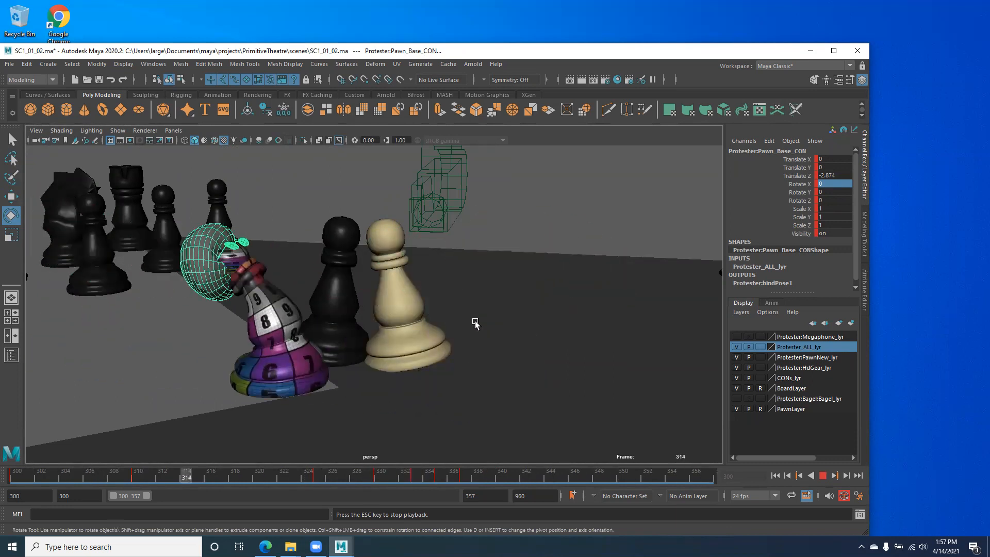
click(821, 481)
key(space)
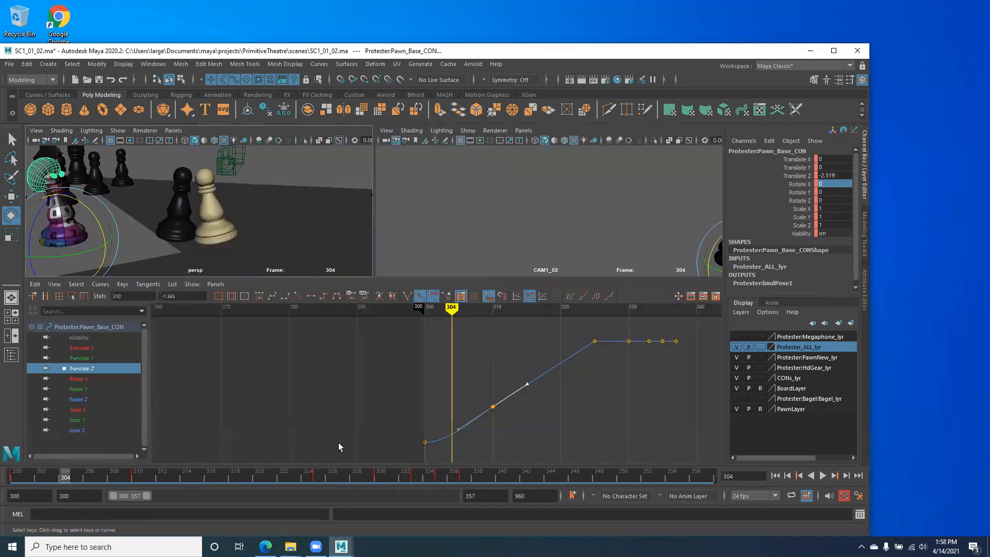
Step: Select all objects of the Protester_ALL layer and shift their keys from frame 325 onward five frames earlier, starting at frame 320
drag(451, 308, 591, 321)
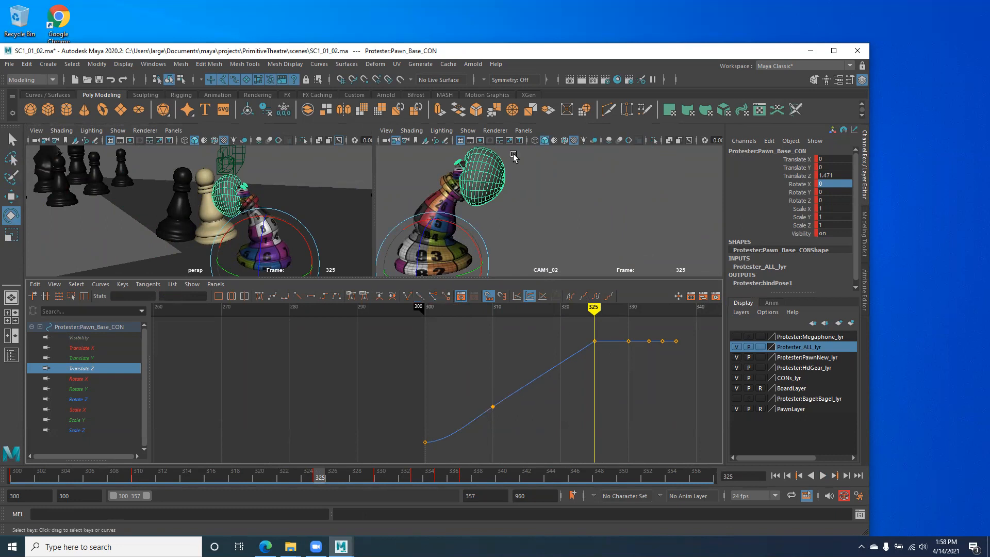
click(561, 177)
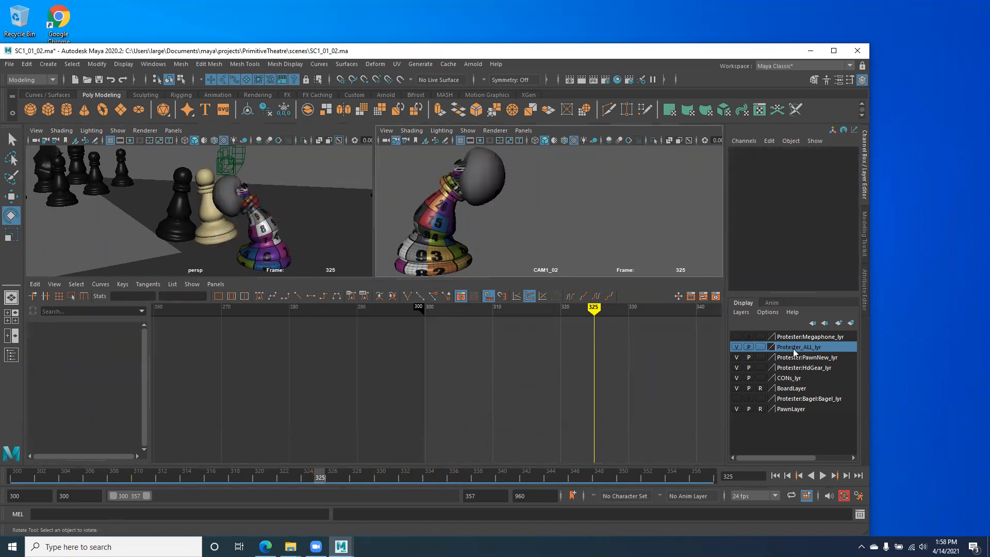
right_click(793, 352)
click(838, 393)
alt+middle_drag(444, 426, 266, 421)
alt+shift+right_drag(289, 412, 520, 413)
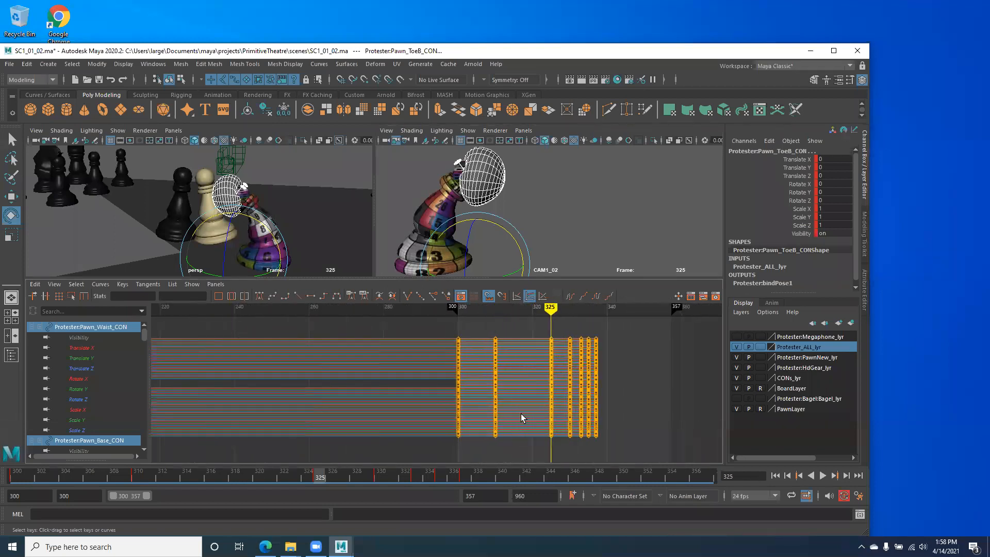
mouse_move(553, 313)
mouse_down()
mouse_move(567, 317)
mouse_move(539, 322)
mouse_move(548, 330)
mouse_up()
key(alt+v)
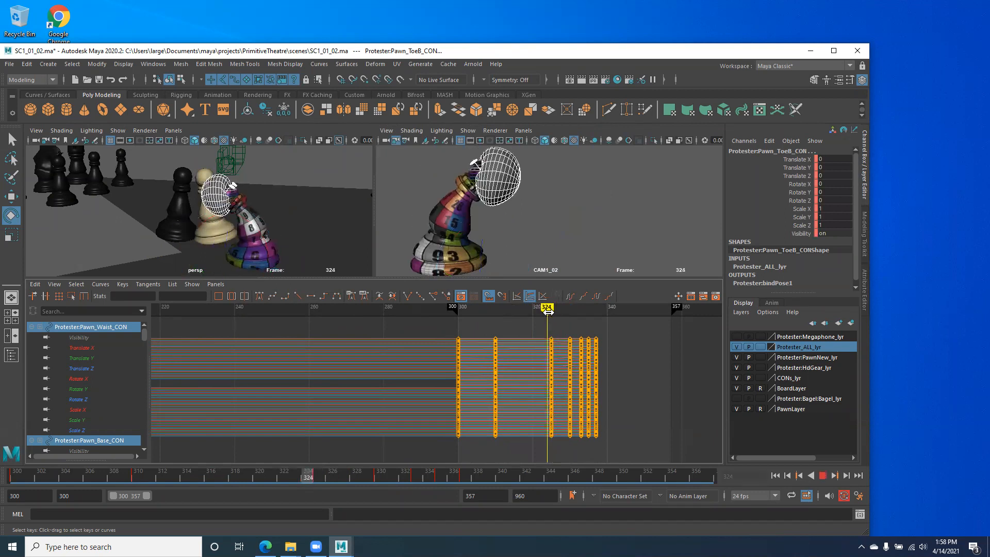
mouse_move(524, 324)
mouse_down()
mouse_move(502, 331)
mouse_move(531, 330)
mouse_move(628, 452)
mouse_move(598, 431)
mouse_up()
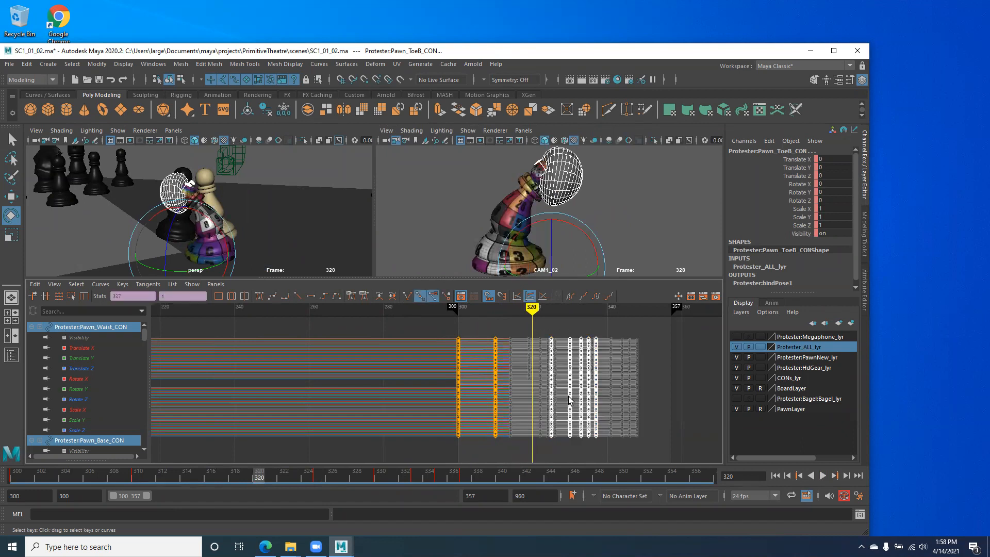
shift+middle_drag(611, 369, 588, 372)
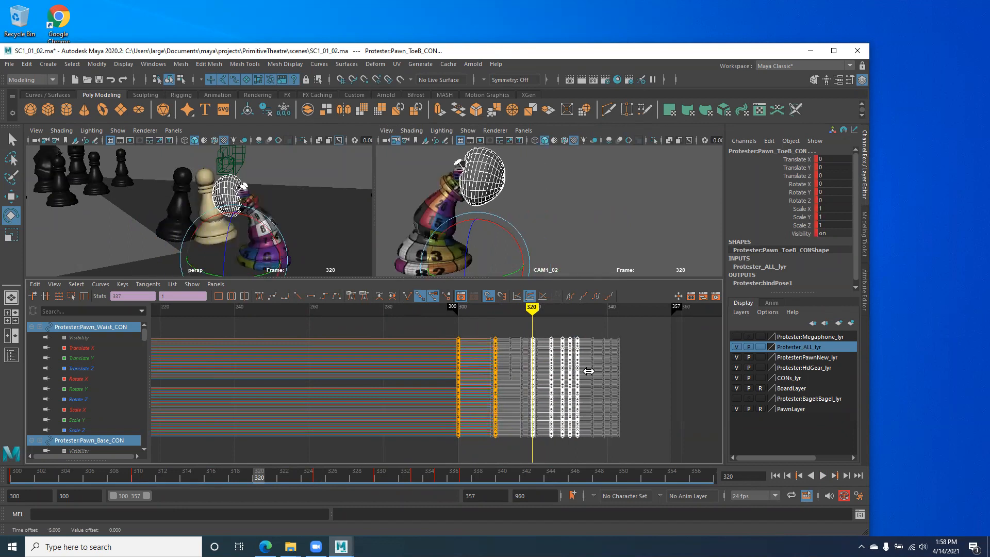
Step: Deselect everything and play the animation from frame 300 in the enlarged perspective view to check the shorter slide
key(space)
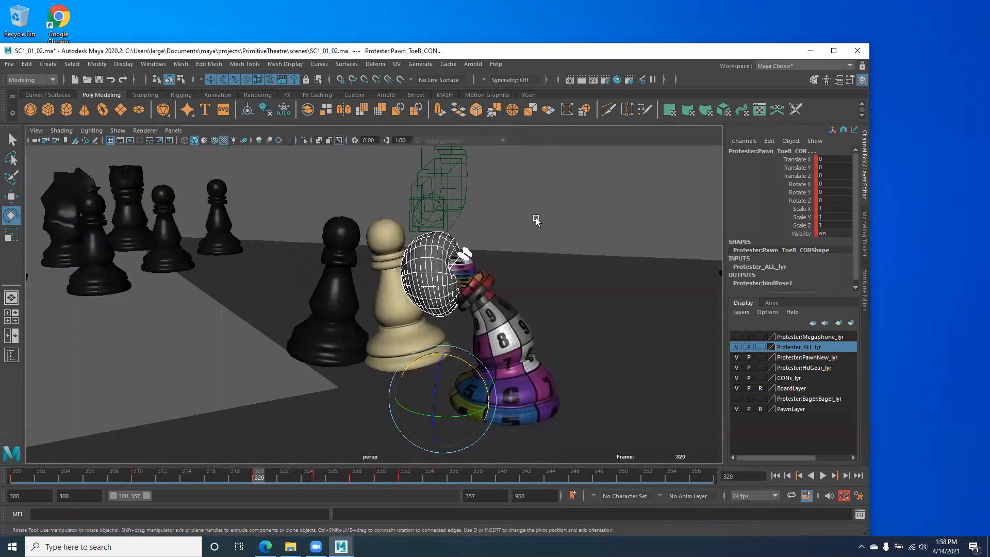
click(539, 221)
click(774, 476)
click(819, 476)
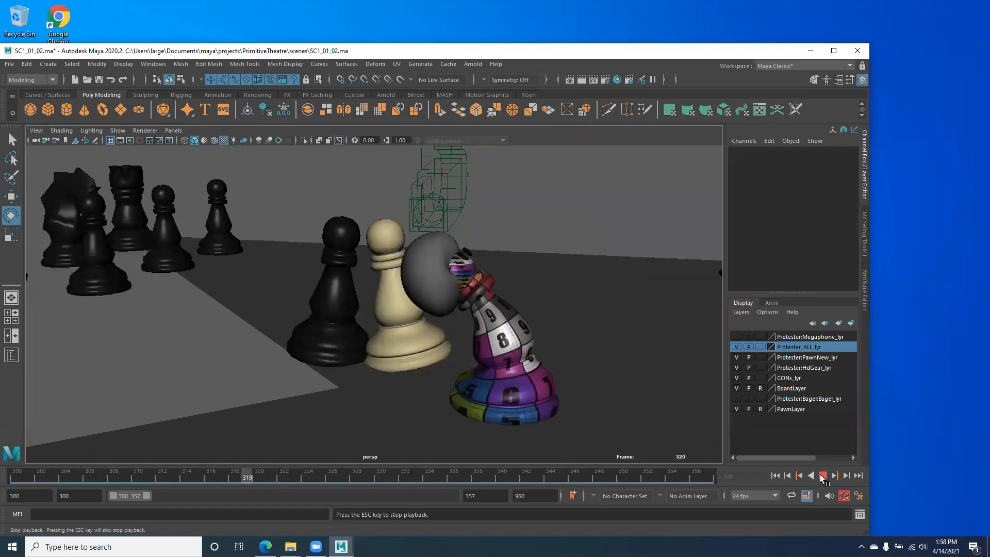
click(822, 476)
key(space)
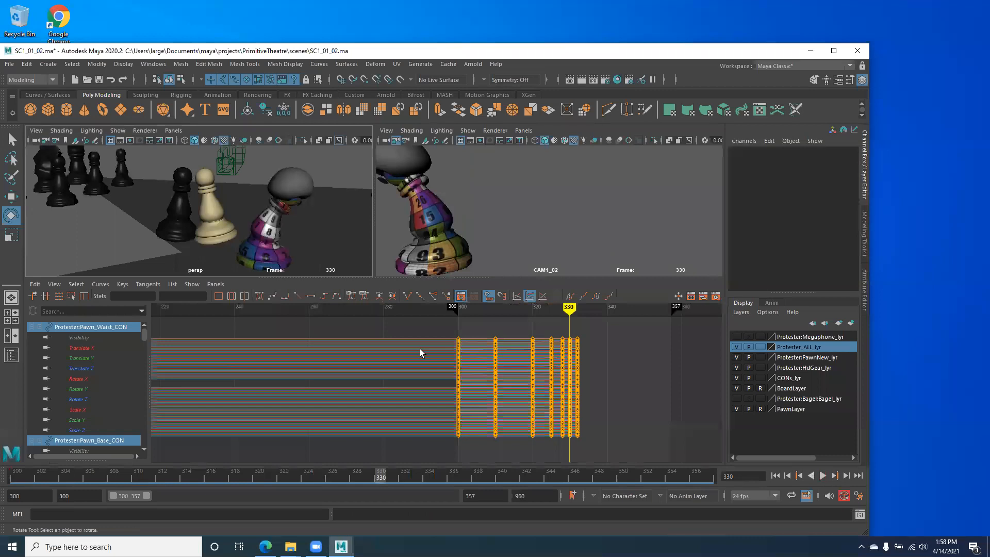
Step: Show the NURBS curves again in the perspective view and select the pawn's base control
alt+drag(220, 223, 232, 255)
alt+middle_drag(232, 255, 222, 225)
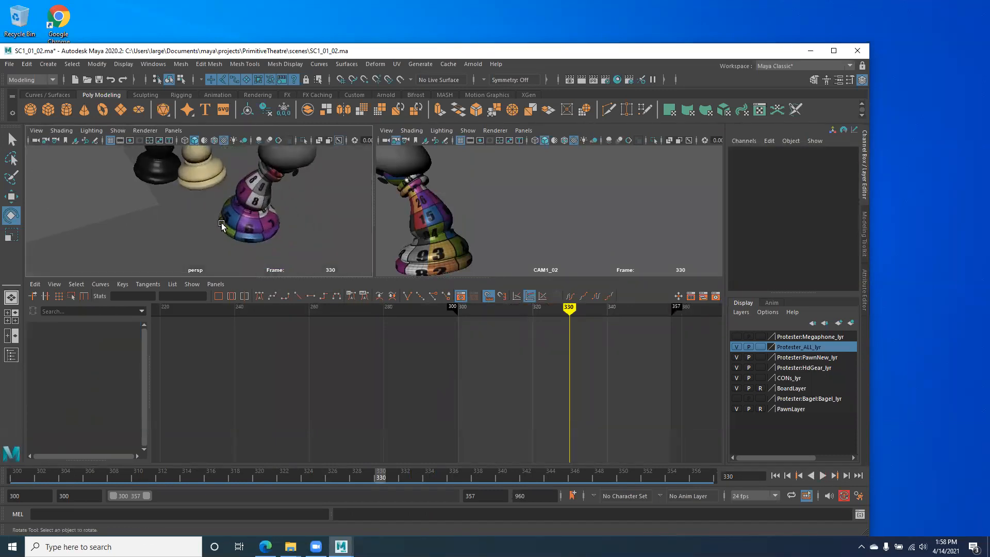
click(117, 131)
click(133, 155)
click(297, 241)
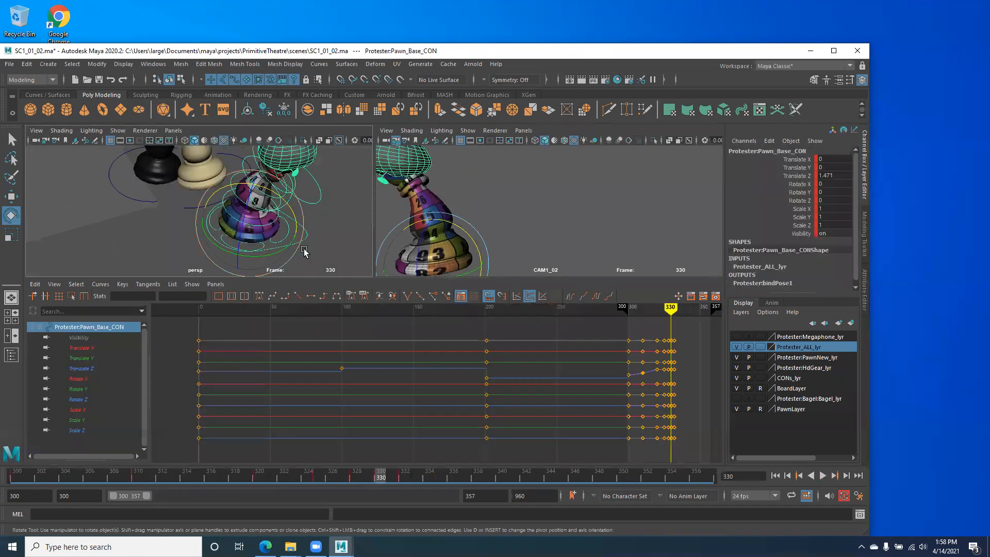
Step: Select all objects of the Protester_ALL layer, key their pose at frame 331 and move those keys to frame 333
right_click(797, 351)
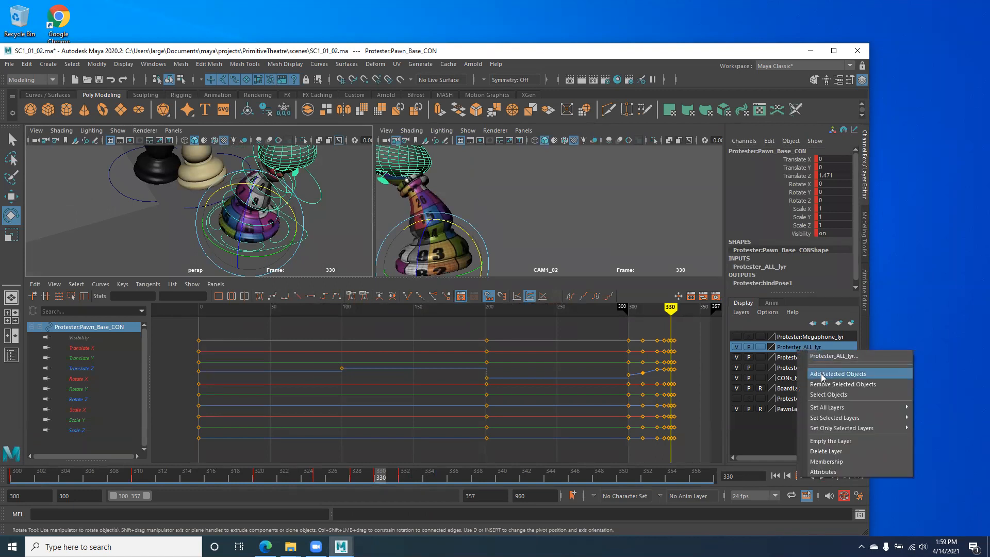
click(826, 397)
alt+middle_drag(519, 415, 314, 428)
alt+shift+right_drag(315, 428, 379, 427)
alt+middle_drag(378, 427, 346, 419)
alt+shift+right_drag(347, 419, 374, 417)
alt+middle_drag(297, 248, 274, 229)
alt+drag(273, 229, 276, 218)
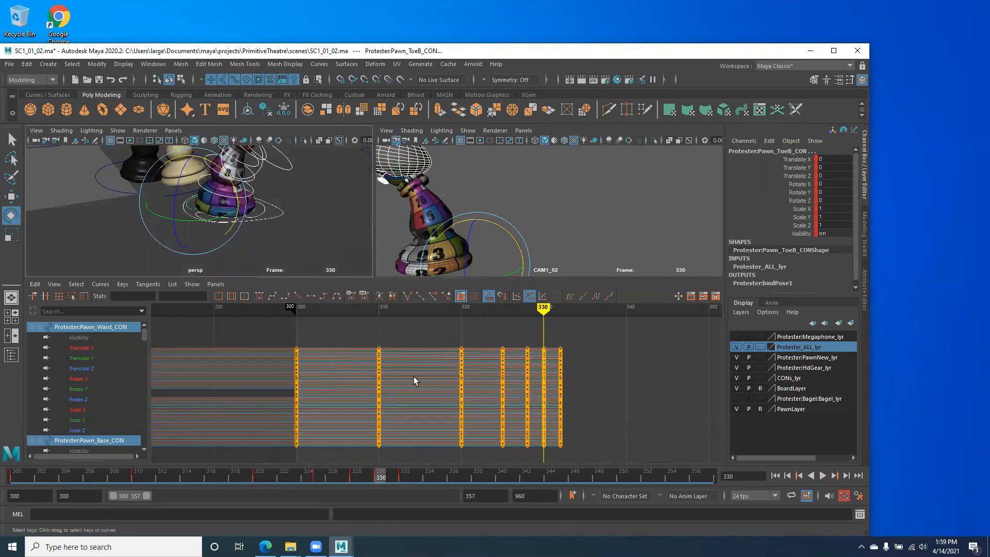
drag(537, 306, 556, 328)
key(s)
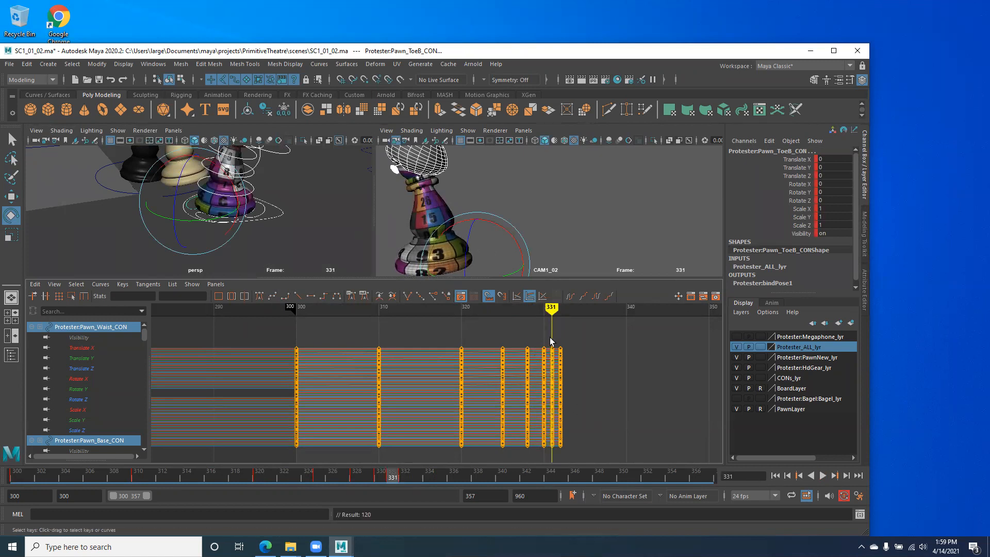
drag(554, 415, 552, 458)
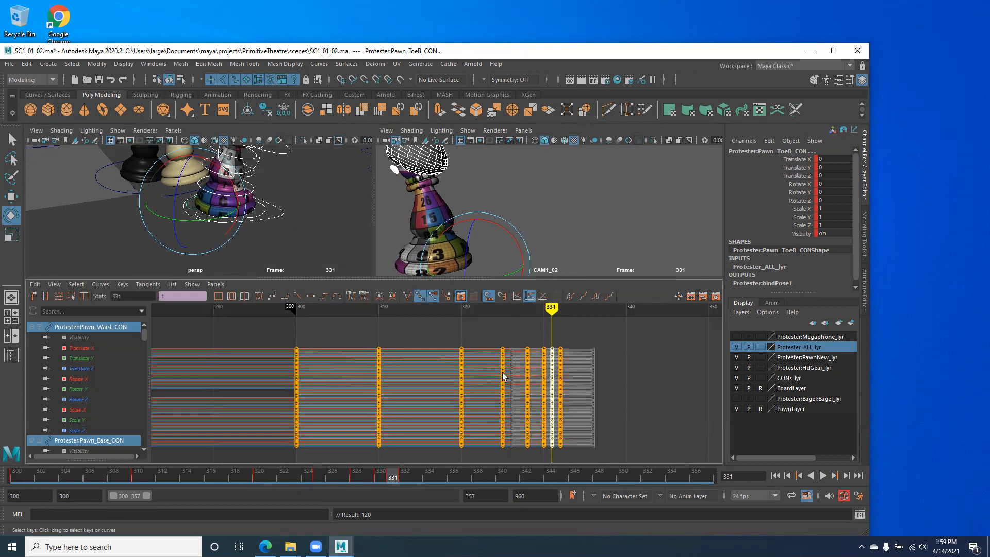
shift+middle_drag(542, 404, 563, 405)
Step: Give all controls' keys at frames 325 and 328 flat tangents
mouse_move(551, 311)
mouse_down()
mouse_move(567, 312)
mouse_move(528, 324)
mouse_move(529, 310)
mouse_move(521, 314)
mouse_up()
key(f)
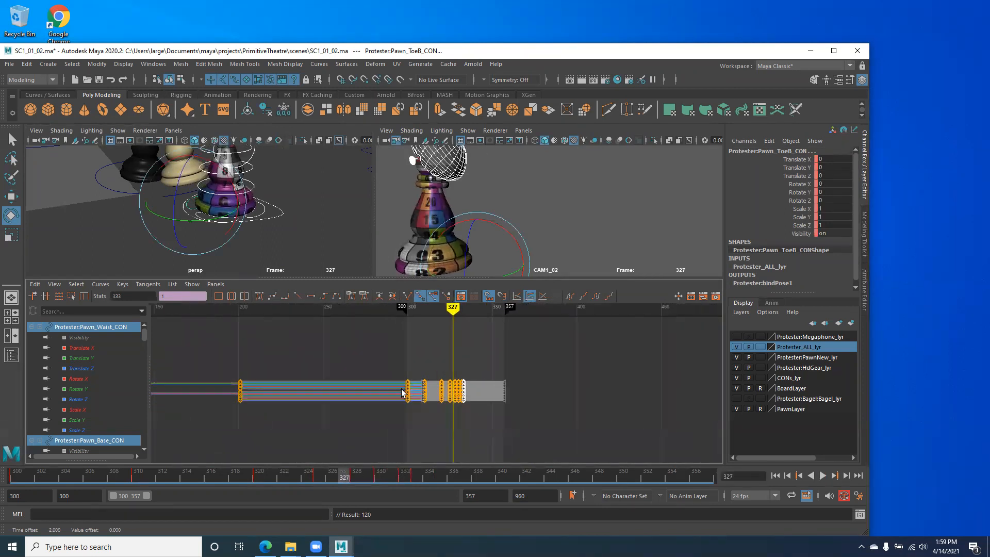
scroll(459, 399, up, 5)
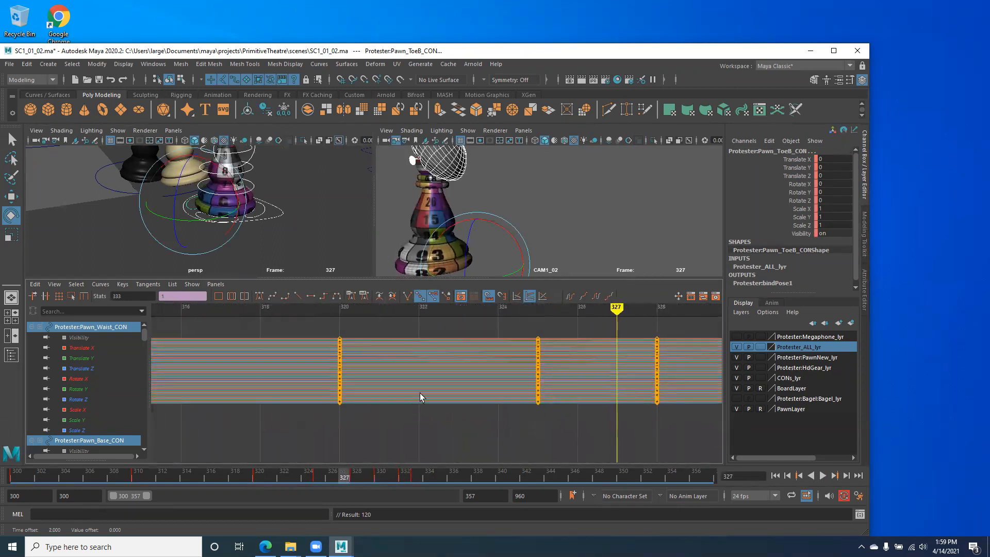
key(space)
alt+shift+middle_drag(505, 338, 475, 357)
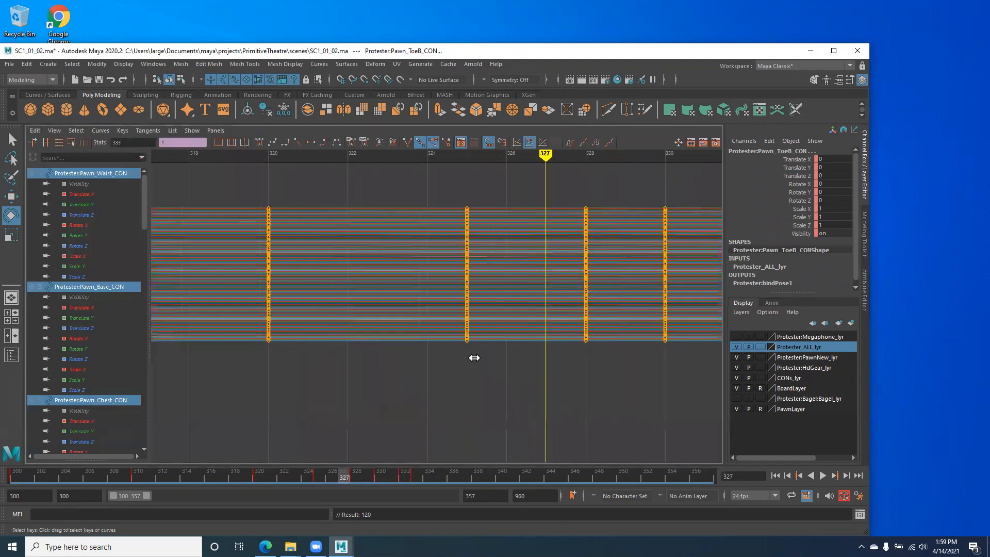
alt+shift+right_drag(475, 357, 438, 340)
alt+middle_drag(437, 340, 439, 364)
key(space)
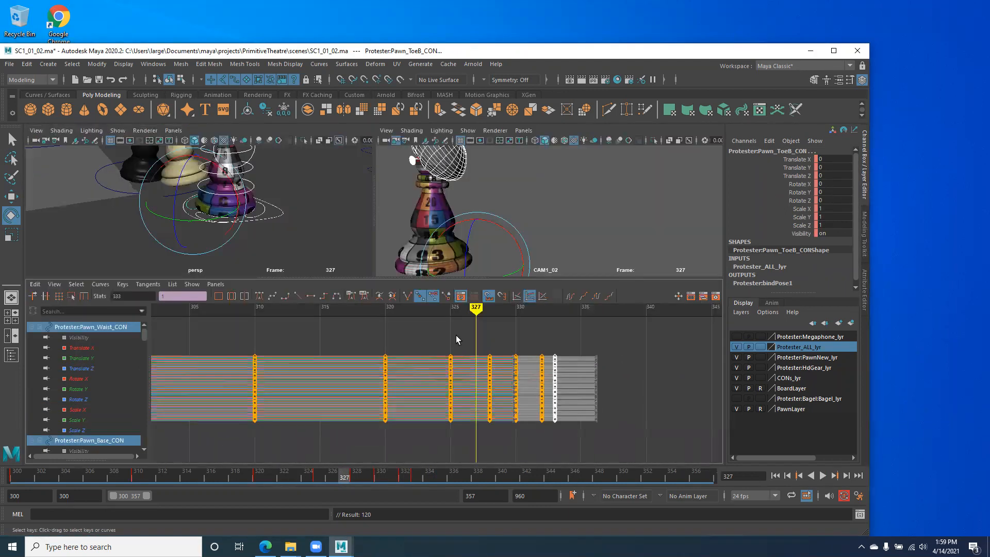
drag(442, 348, 482, 443)
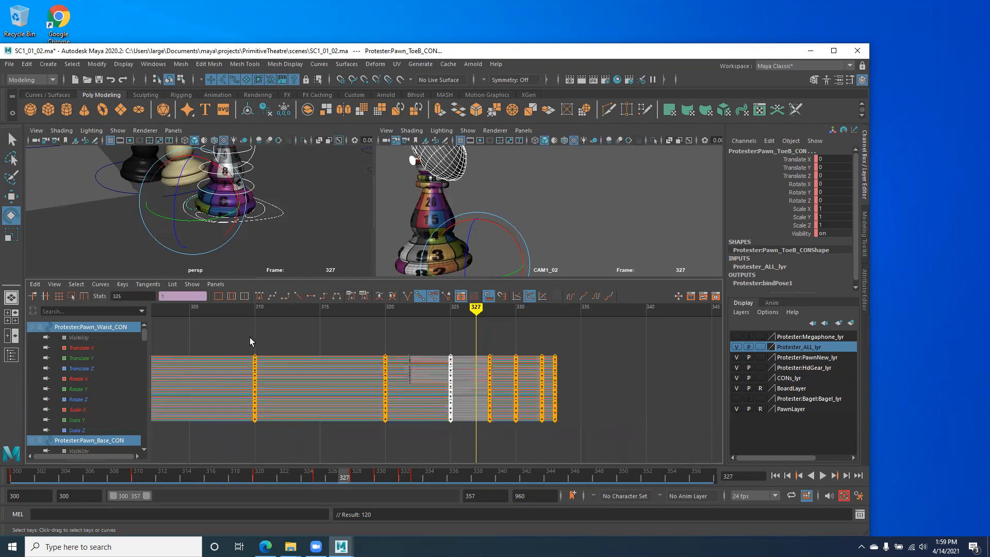
click(310, 295)
drag(507, 437, 508, 436)
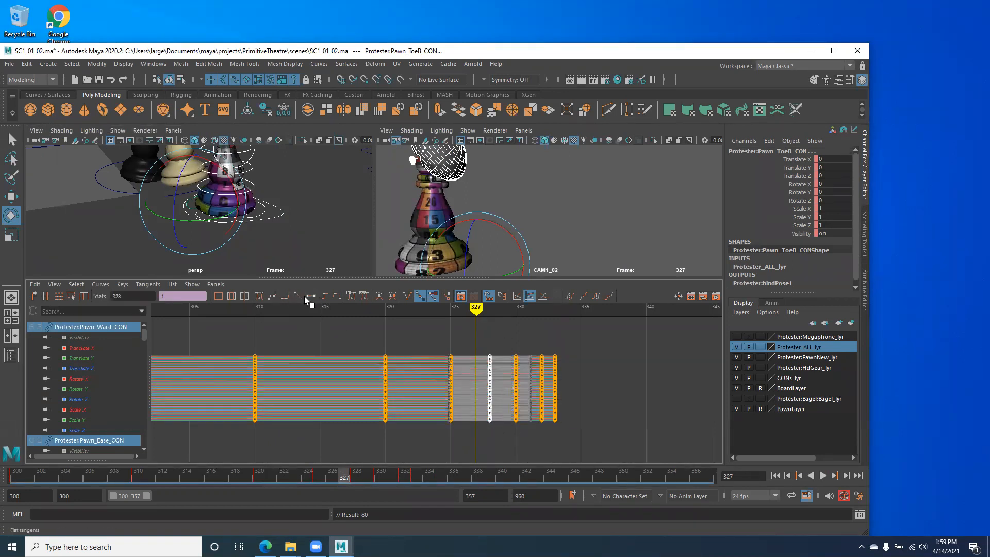
alt+right_drag(517, 388, 490, 391)
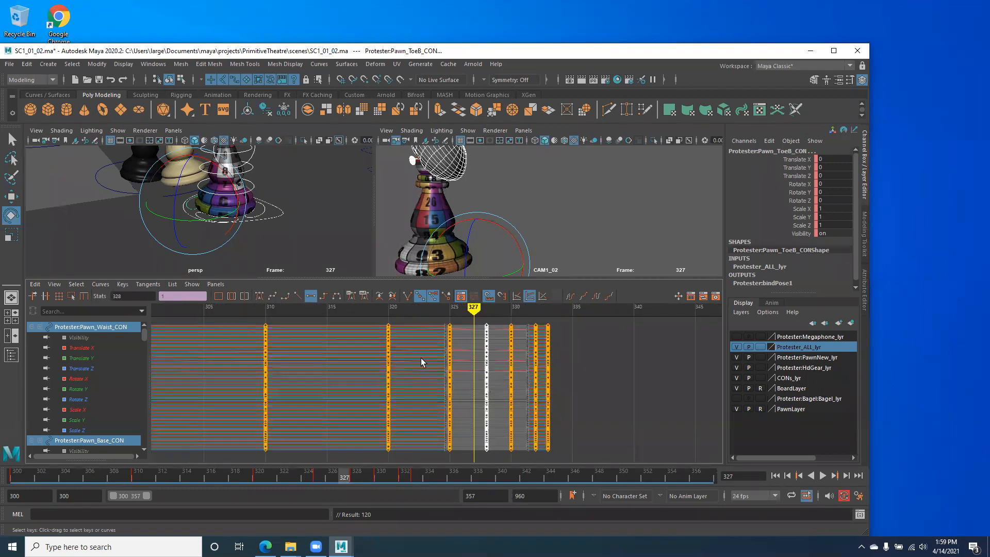
Step: Compare spline and flat tangents on all controls' keys at frame 328 and apply spline tangents
click(272, 298)
scroll(472, 371, down, 3)
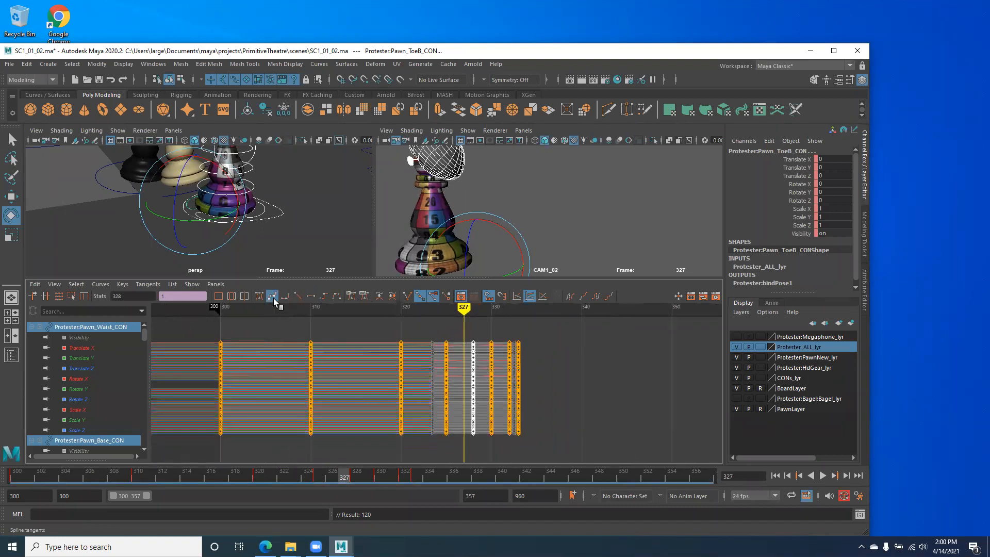
alt+right_drag(202, 246, 226, 247)
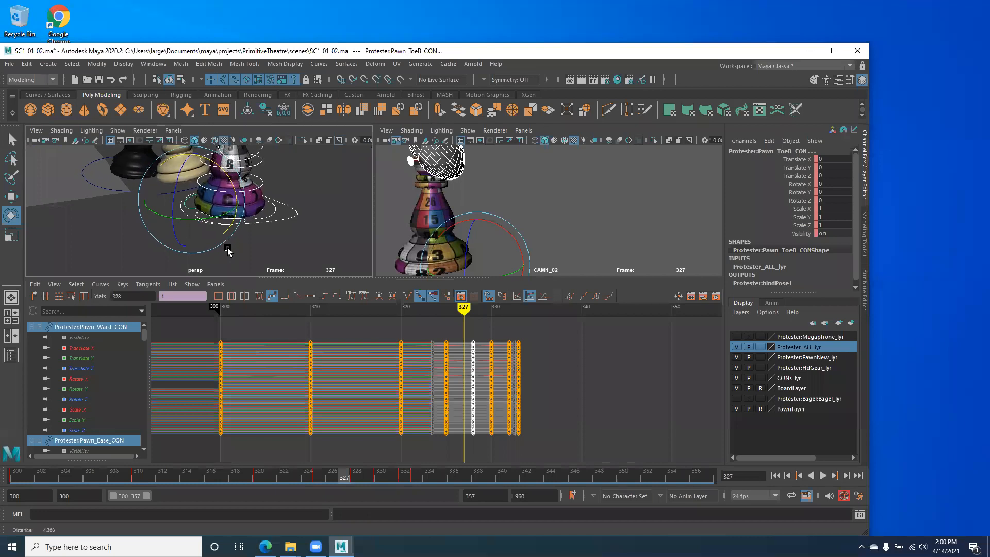
drag(403, 278, 404, 307)
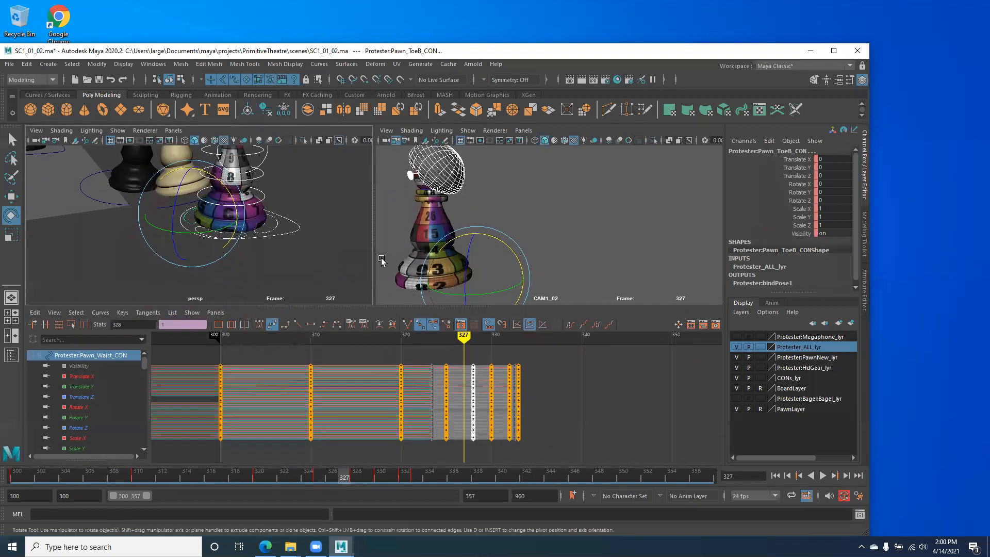
click(309, 323)
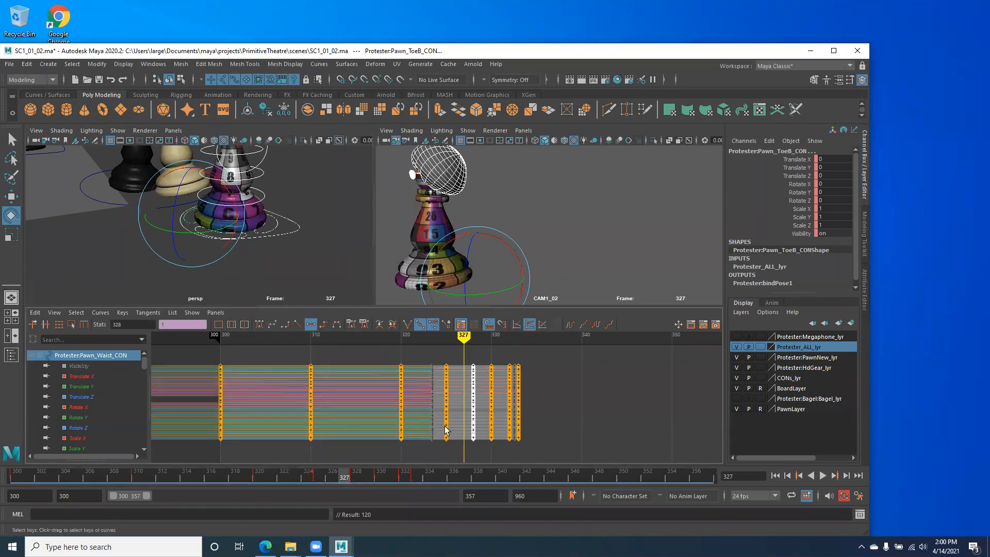
click(272, 323)
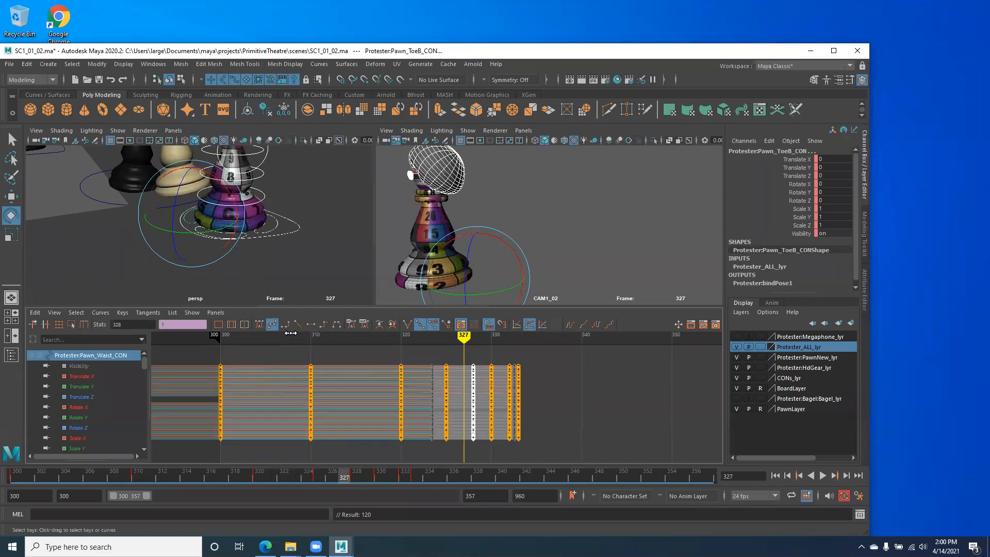
Step: Apply spline tangents to all controls' keys from frame 328 to frame 333
drag(463, 338, 459, 346)
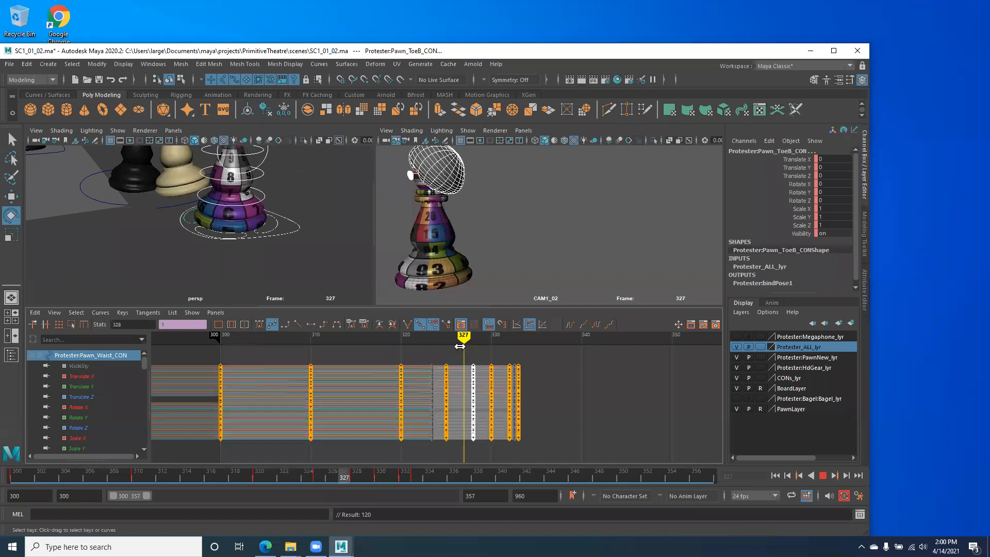
mouse_move(466, 347)
mouse_down()
mouse_move(453, 350)
mouse_move(483, 354)
mouse_up()
drag(547, 438, 549, 440)
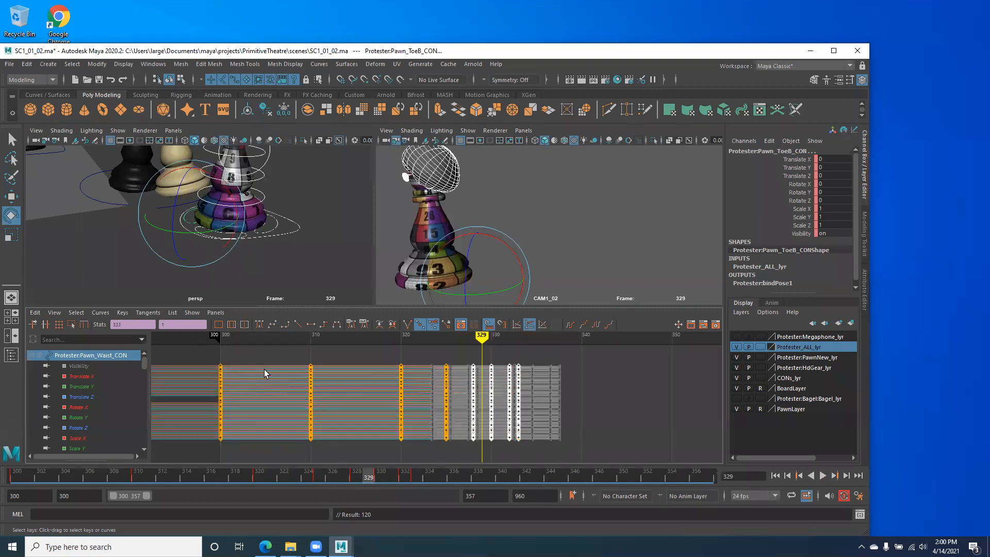
click(272, 326)
Step: Try keying all controls' pose at frame 331, undo that key and play back the slide
drag(468, 341, 498, 335)
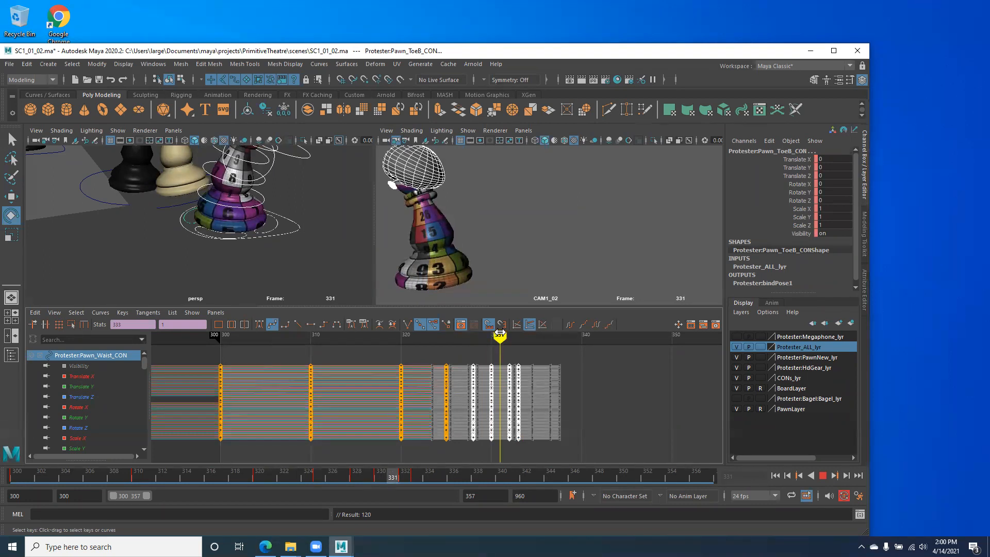
drag(504, 331, 505, 332)
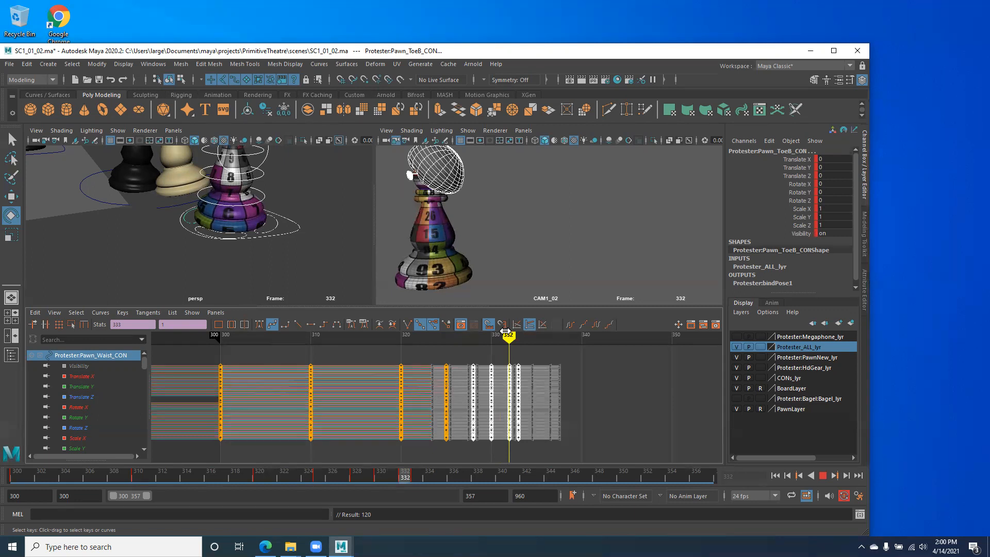
drag(505, 331, 503, 335)
key(s)
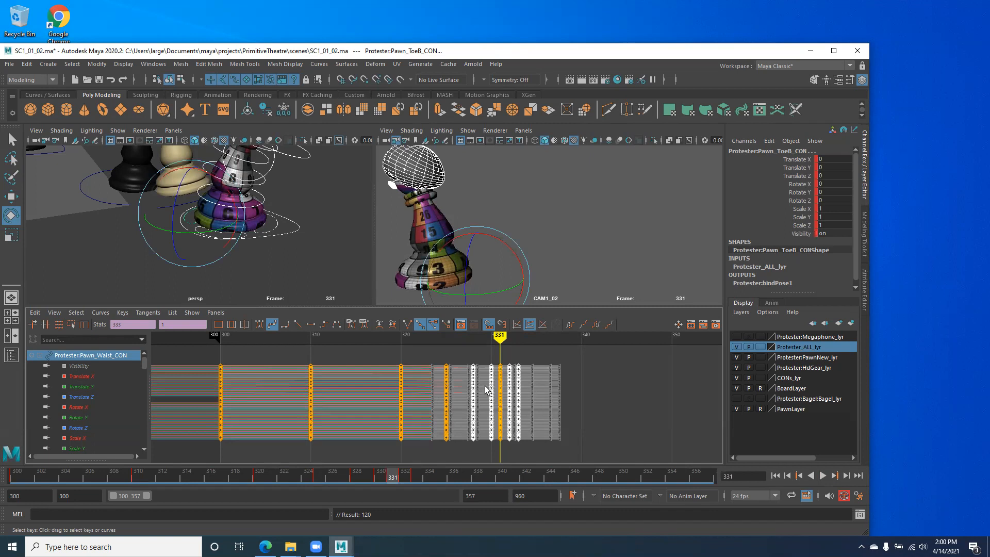
mouse_move(499, 342)
mouse_down()
mouse_move(518, 342)
mouse_move(493, 335)
mouse_move(473, 347)
mouse_up()
key(ctrl+z)
key(alt+v)
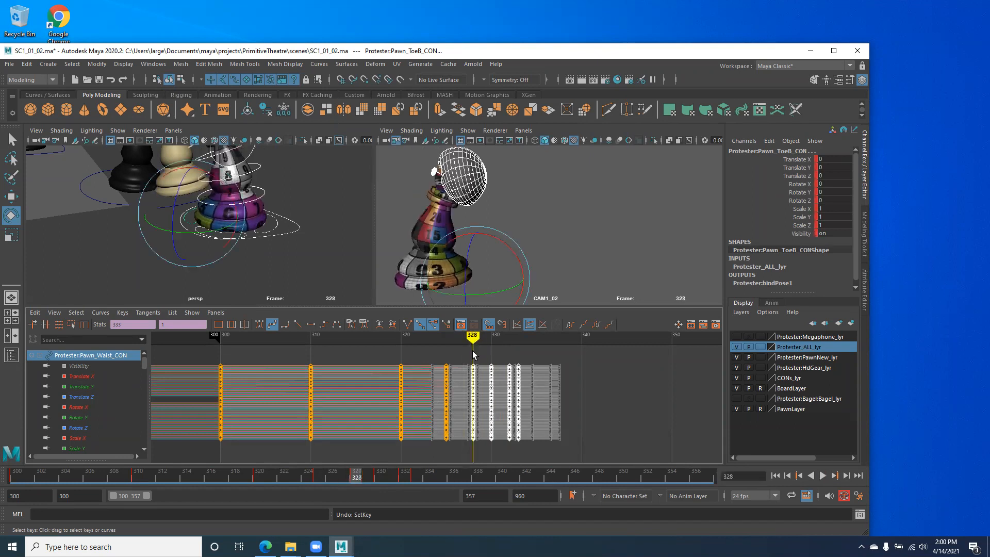
Step: Shift all controls' keys at frames 330, 332 and 333 forward by two frames, to frames 332, 334 and 335
alt+right_drag(423, 420, 487, 428)
alt+middle_drag(486, 427, 389, 388)
mouse_move(423, 338)
mouse_down()
mouse_move(461, 349)
mouse_move(421, 357)
mouse_move(477, 360)
mouse_move(420, 362)
mouse_move(448, 363)
mouse_move(638, 433)
mouse_up()
mouse_move(450, 344)
mouse_down()
mouse_move(433, 347)
mouse_move(467, 347)
mouse_move(432, 350)
mouse_move(587, 433)
mouse_up()
alt+middle_drag(516, 433, 447, 435)
Step: Key all controls' leaning pose at frame 329 and move those keys to just after frame 335
key(alt+v)
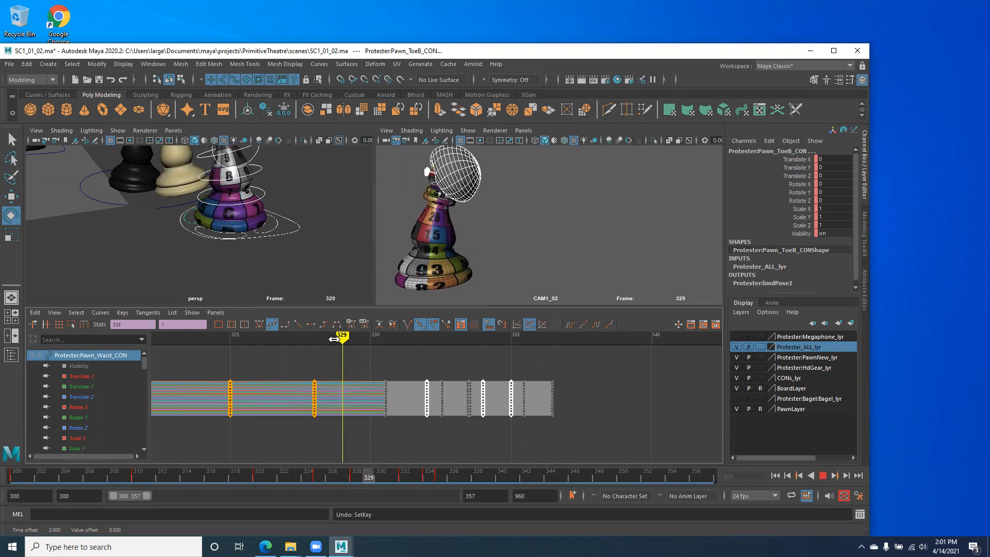
key(alt+v)
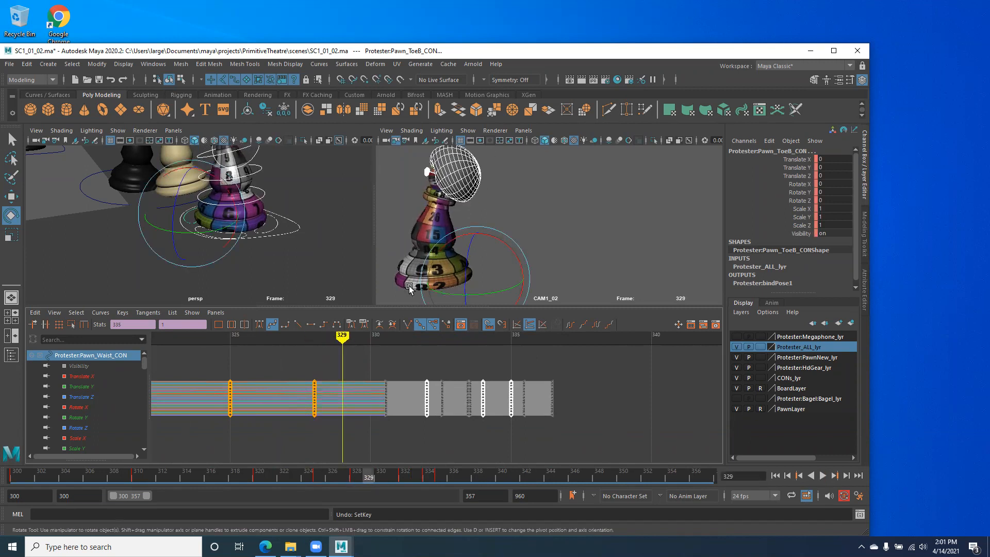
key(s)
drag(339, 420, 356, 440)
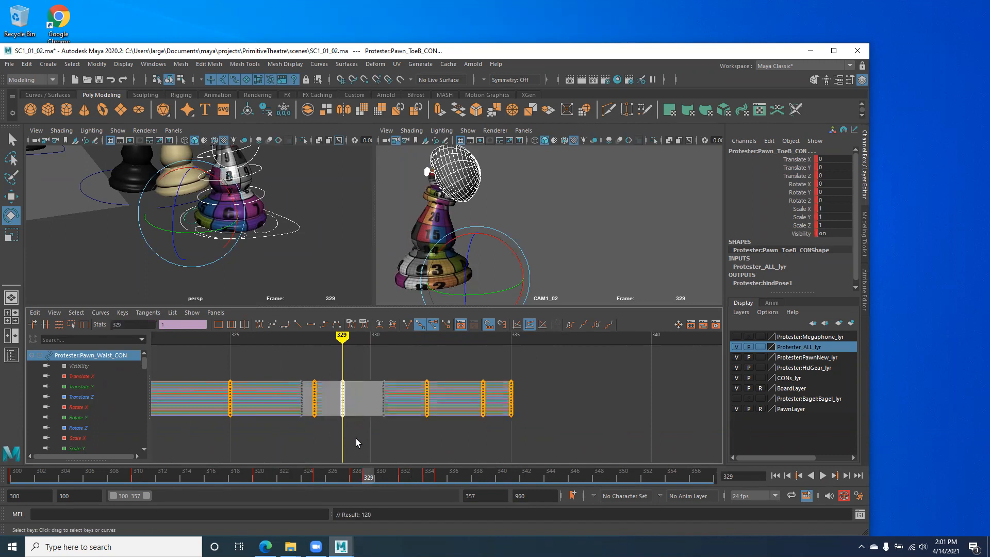
shift+middle_drag(347, 438, 549, 424)
Step: Move the keys at frames 334 and 335 to frames 333 and 334, and place the last keys at frame 336
drag(341, 338, 516, 456)
middle_drag(488, 460, 454, 452)
drag(468, 361, 497, 463)
drag(508, 350, 570, 460)
middle_drag(528, 441, 520, 442)
Step: Give all controls' keys at frame 334 stepped tangents and key the held upright pose at frame 335
drag(478, 415, 486, 455)
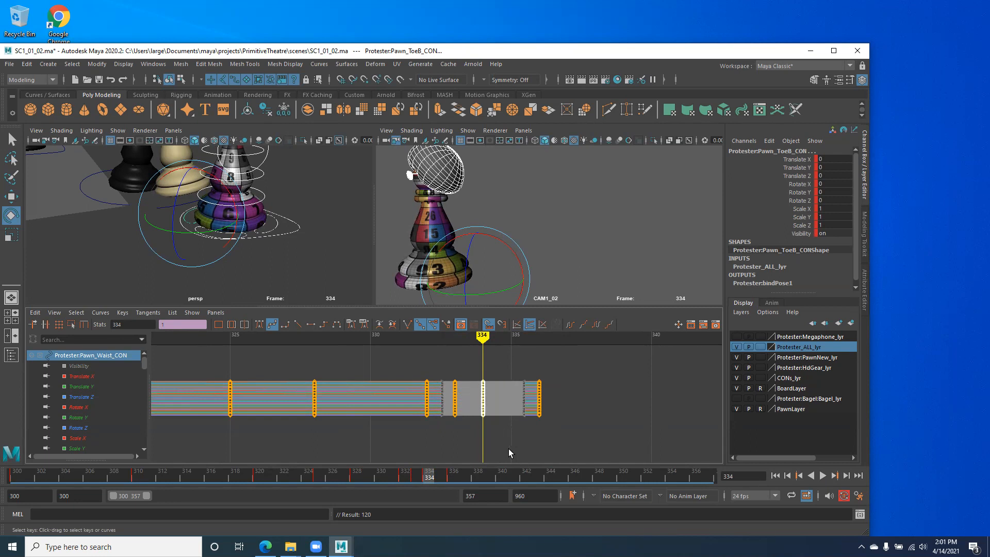
click(321, 324)
mouse_move(482, 340)
mouse_down()
mouse_move(535, 350)
mouse_move(490, 352)
mouse_move(510, 356)
mouse_up()
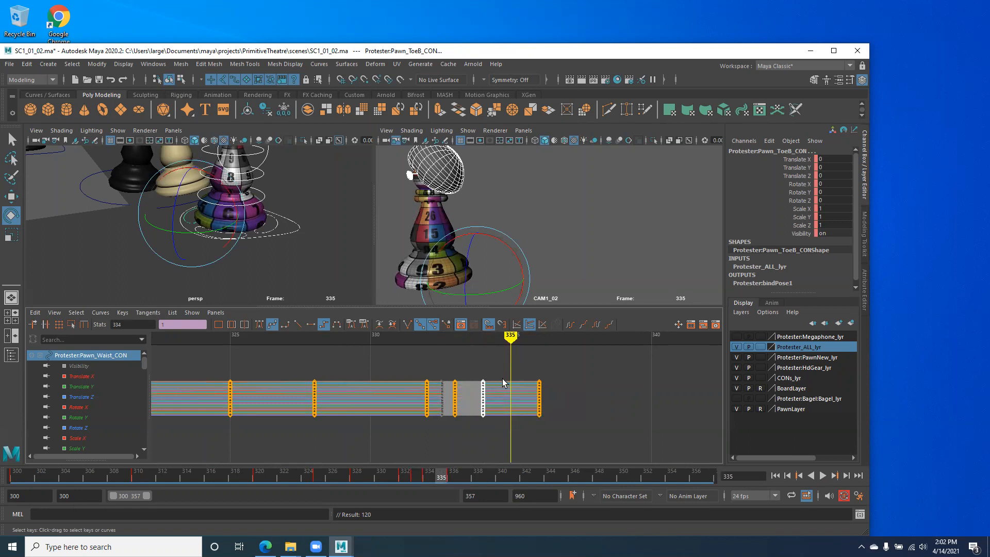
key(s)
Step: Swap the last two key poses, placing the leaning pose at frame 335 and the upright pose at frame 336
key(alt+comma)
key(alt+period)
drag(521, 421, 522, 435)
shift+middle_drag(496, 446, 554, 435)
drag(592, 433, 593, 433)
shift+middle_drag(569, 426, 534, 432)
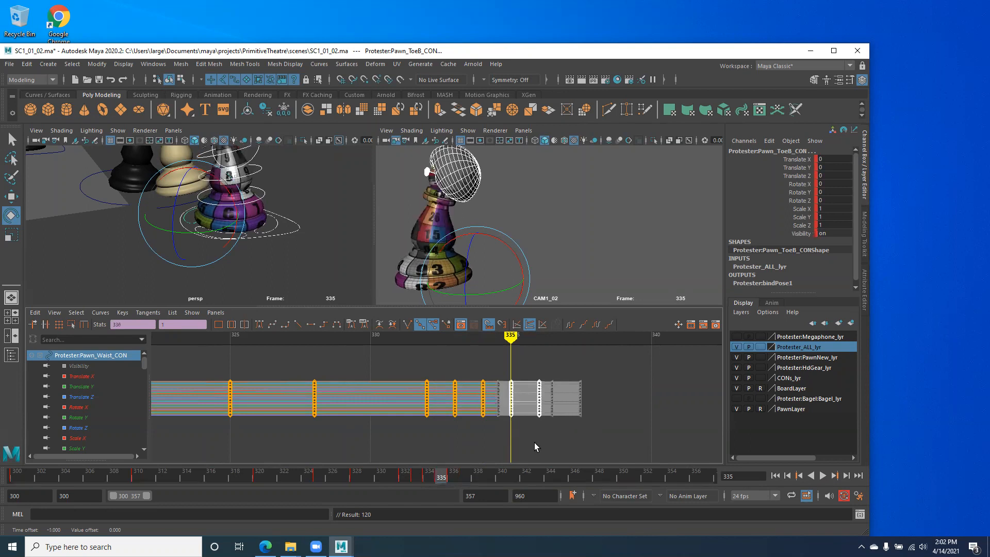
Step: Shift all controls' keys at frames 332 to 336 back by two frames, to frames 330 to 334
drag(511, 338, 587, 353)
drag(489, 362, 368, 405)
drag(380, 358, 589, 448)
shift+middle_drag(526, 437, 472, 436)
mouse_move(369, 337)
mouse_down()
mouse_move(247, 358)
mouse_move(510, 369)
mouse_up()
Step: Play back the animation from frame 300 and review the pawn's wobble and settle from a wider perspective view
key(space)
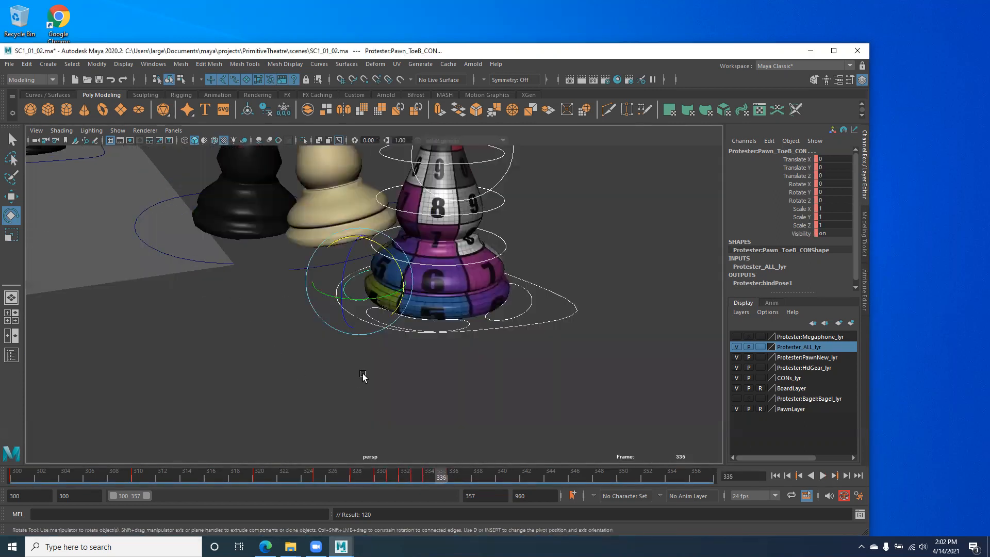
alt+right_drag(380, 351, 253, 341)
alt+drag(335, 342, 378, 320)
key(space)
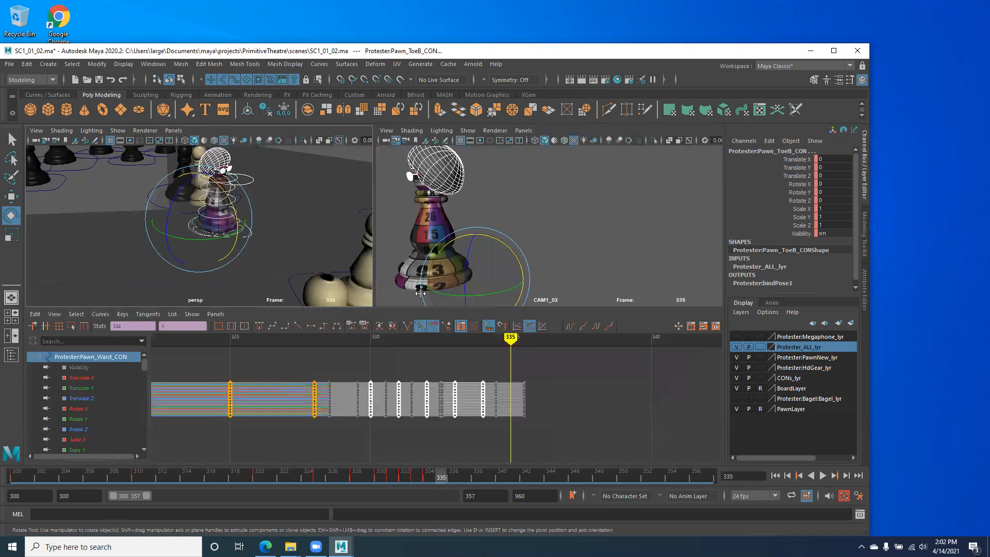
click(775, 475)
click(823, 475)
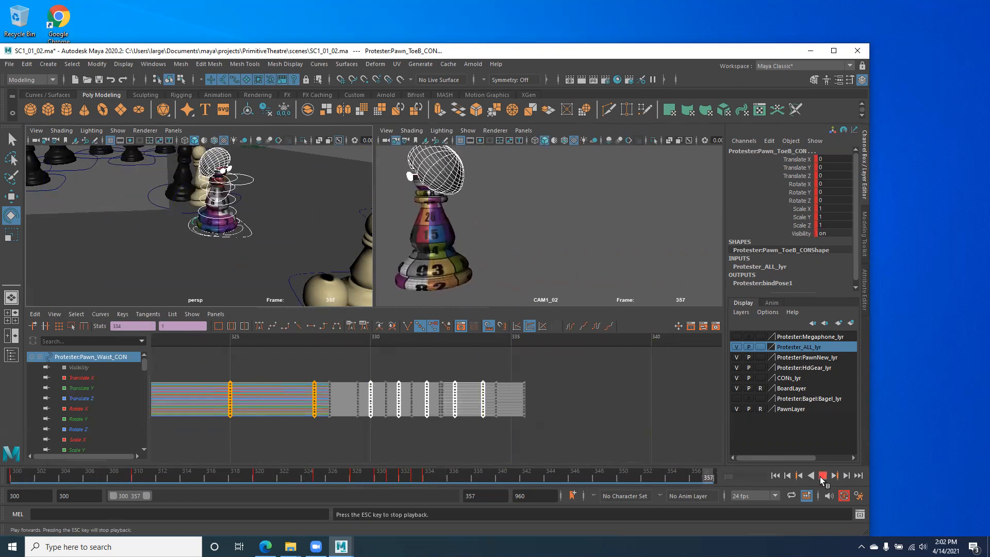
mouse_move(150, 248)
alt+mouse_down()
mouse_move(177, 248)
mouse_move(147, 265)
mouse_move(156, 250)
mouse_move(154, 258)
alt+mouse_up()
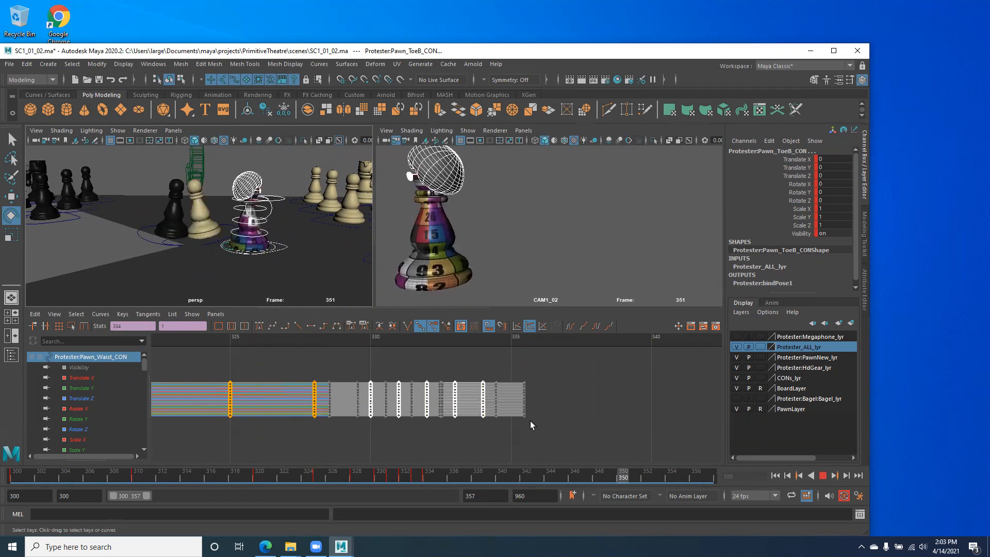
click(819, 475)
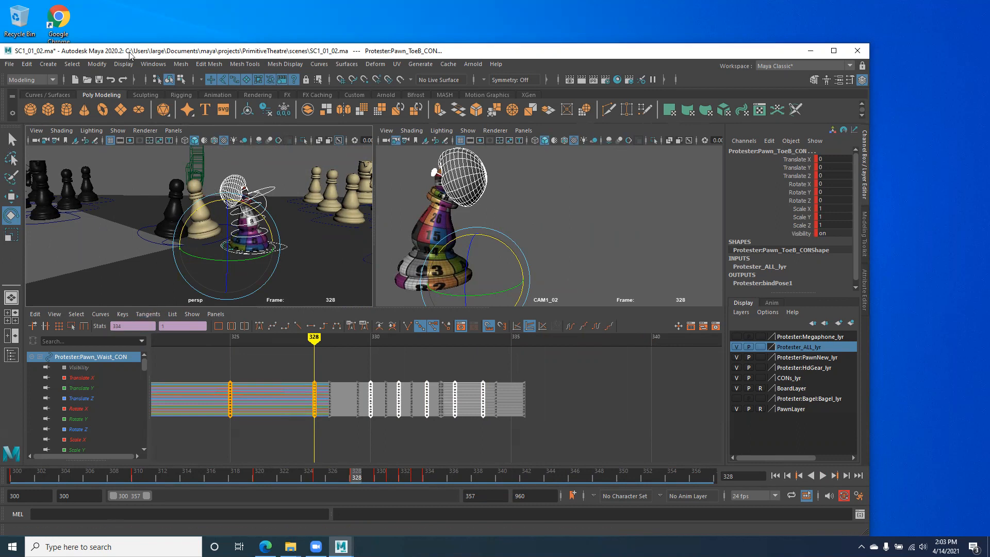
Step: Save the scene under its current name, accepting the student version notice
click(9, 64)
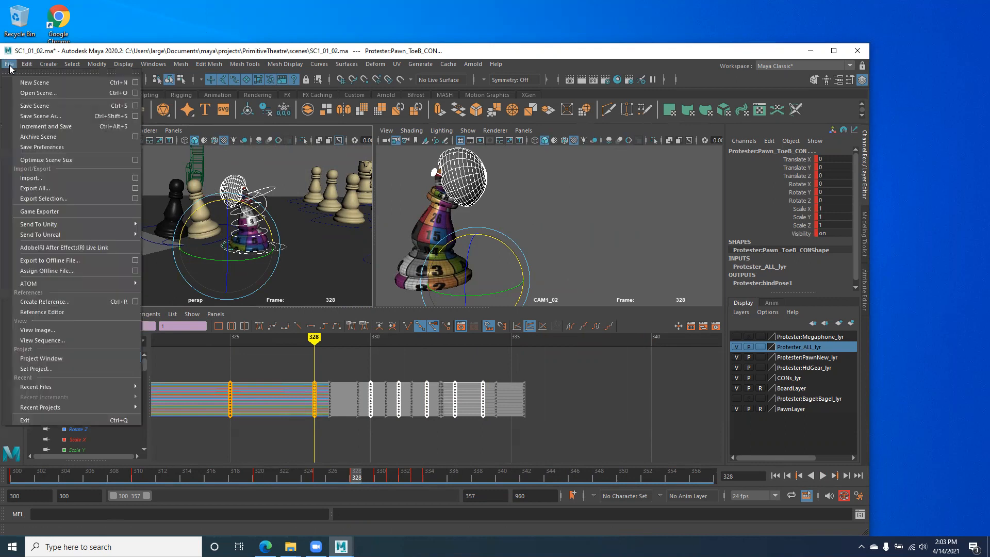
click(25, 106)
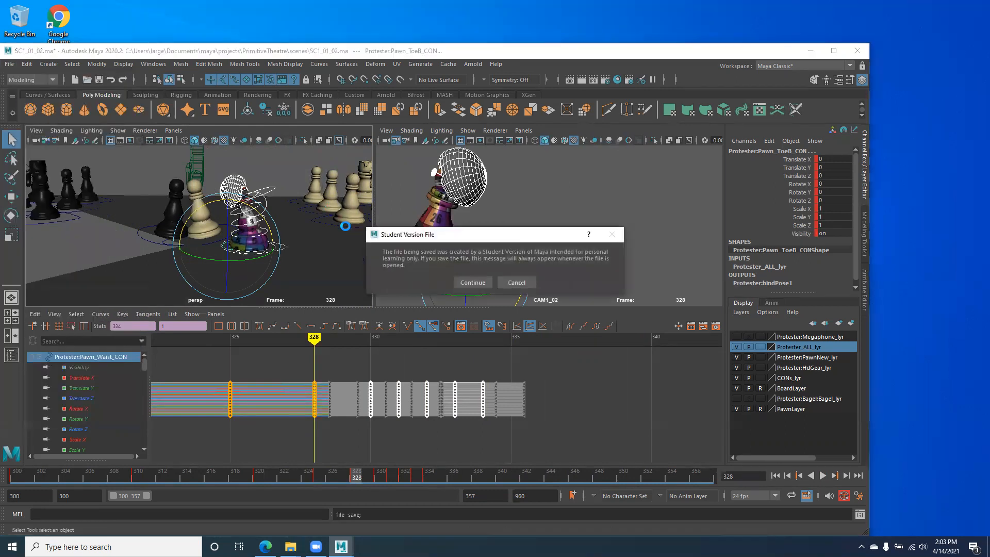
click(457, 279)
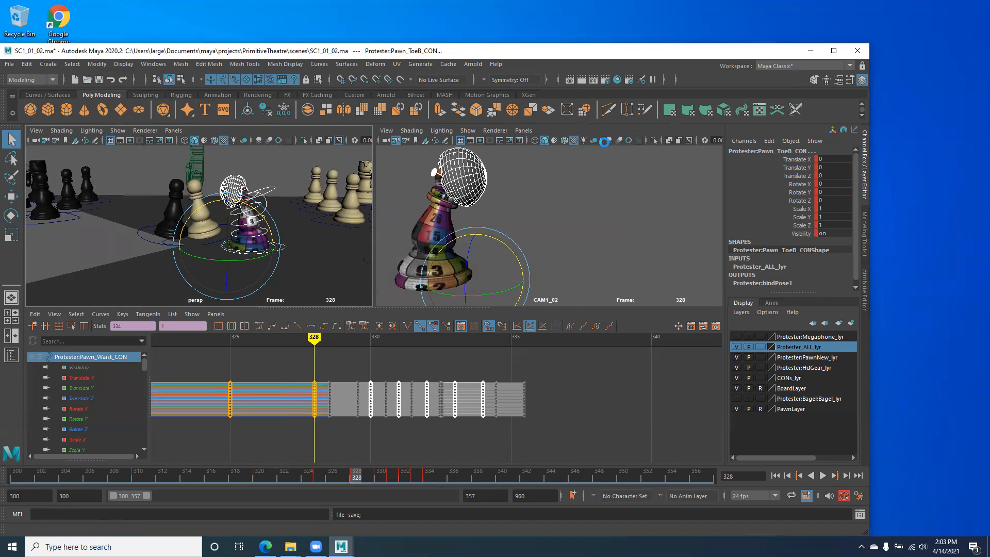